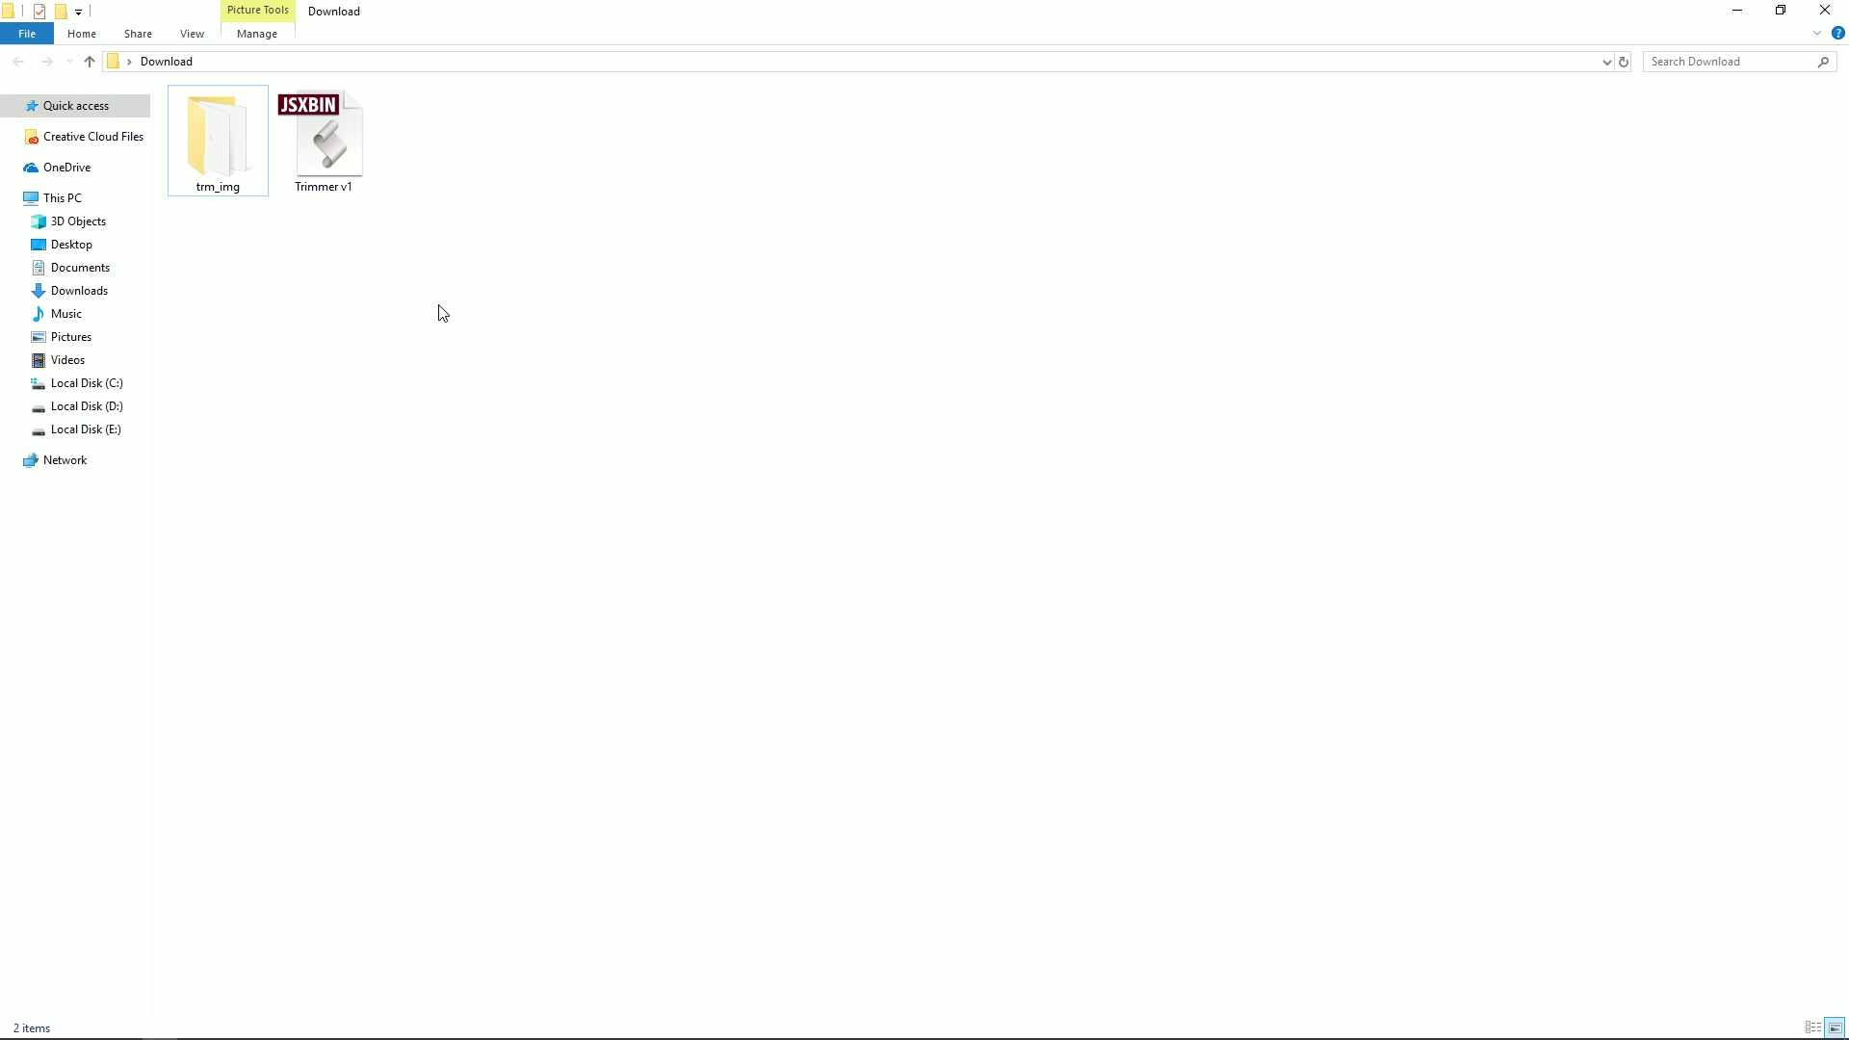
Step: Select the trm_img folder and the Trimmer v1 script in the Download folder
drag(449, 345, 199, 133)
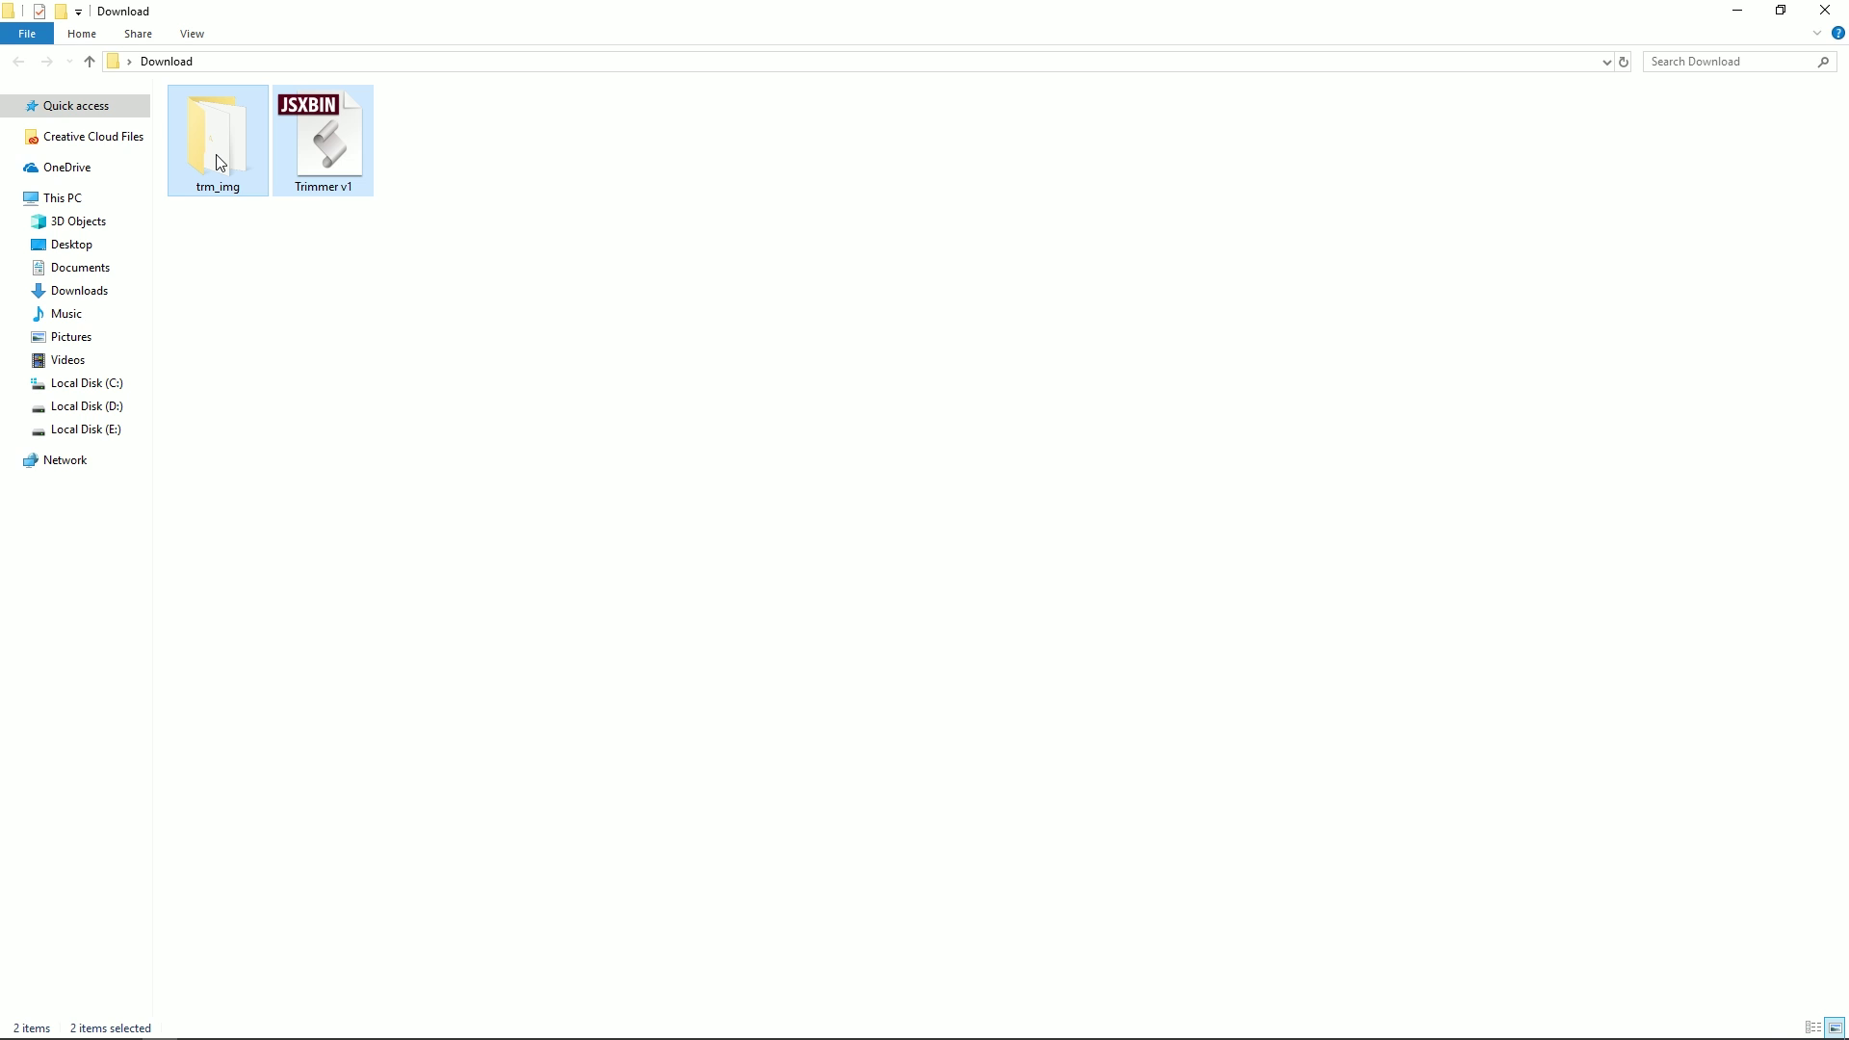
Step: Copy both items and go to After Effects' Scripts\ScriptUI Panels folder
right_click(220, 162)
click(315, 562)
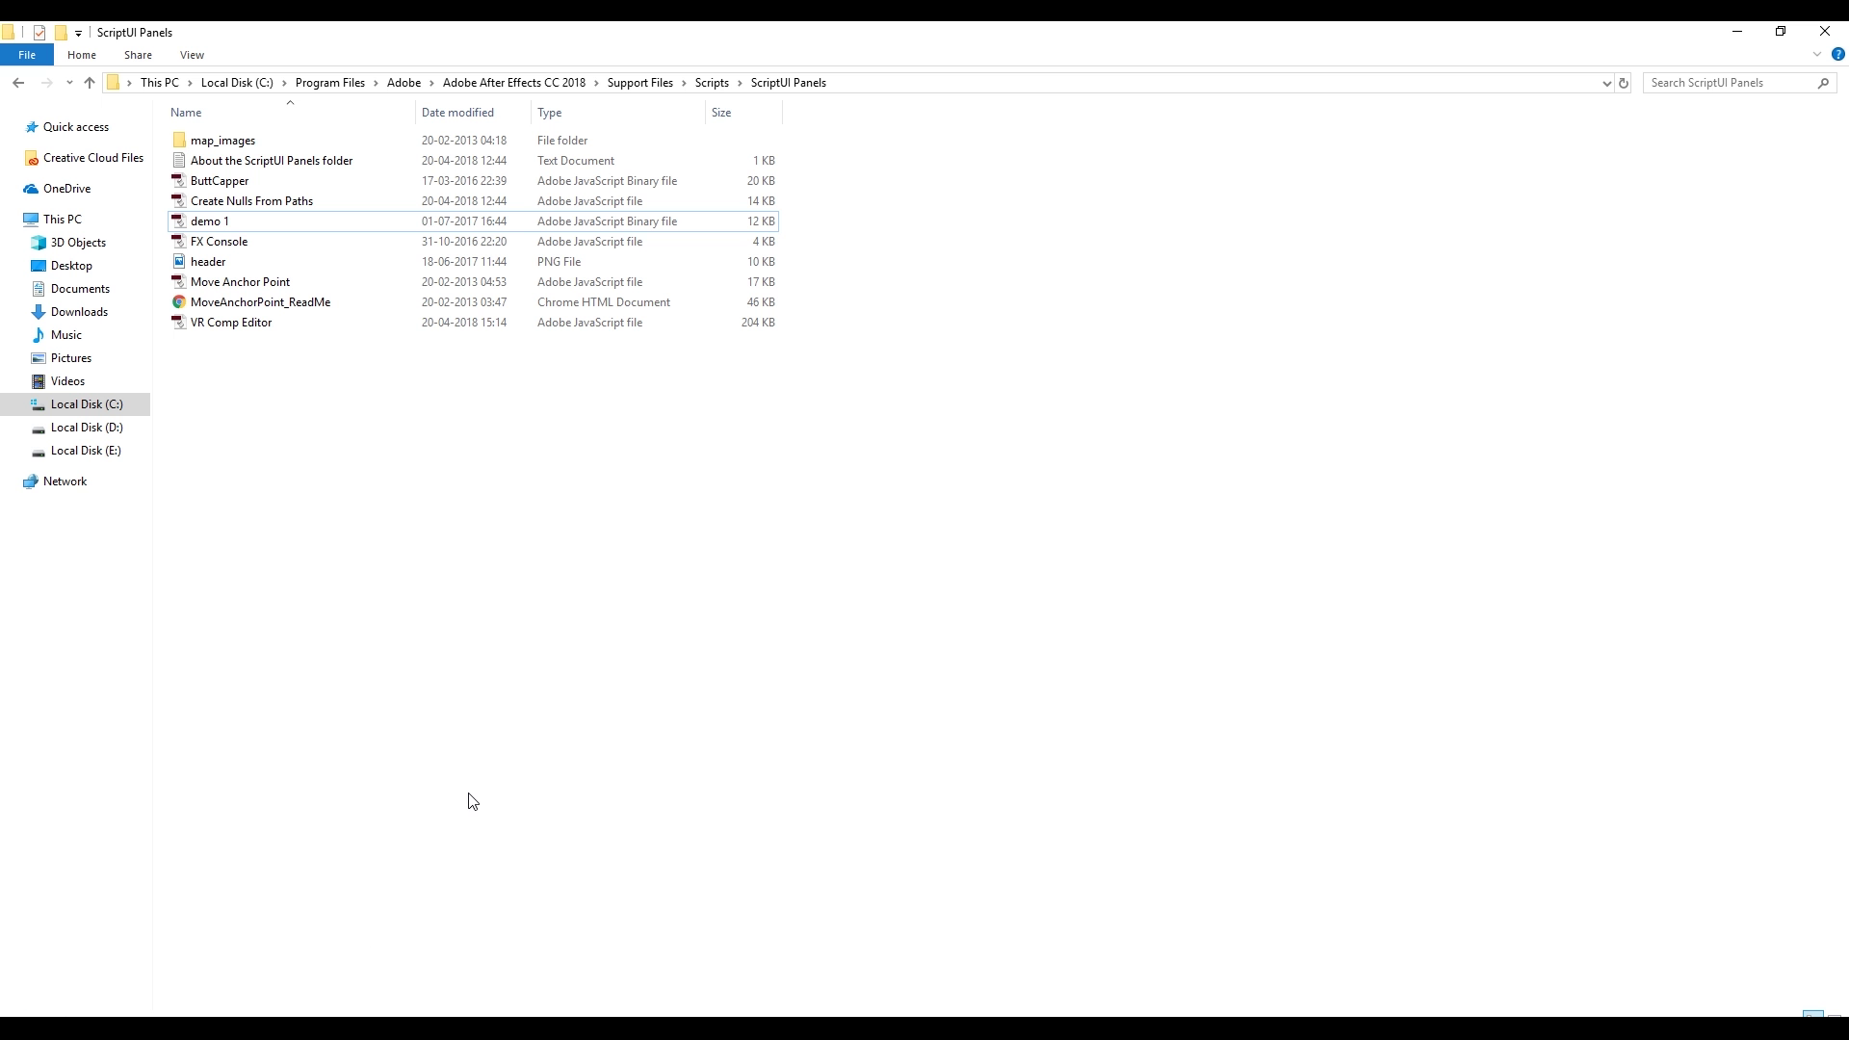
click(900, 78)
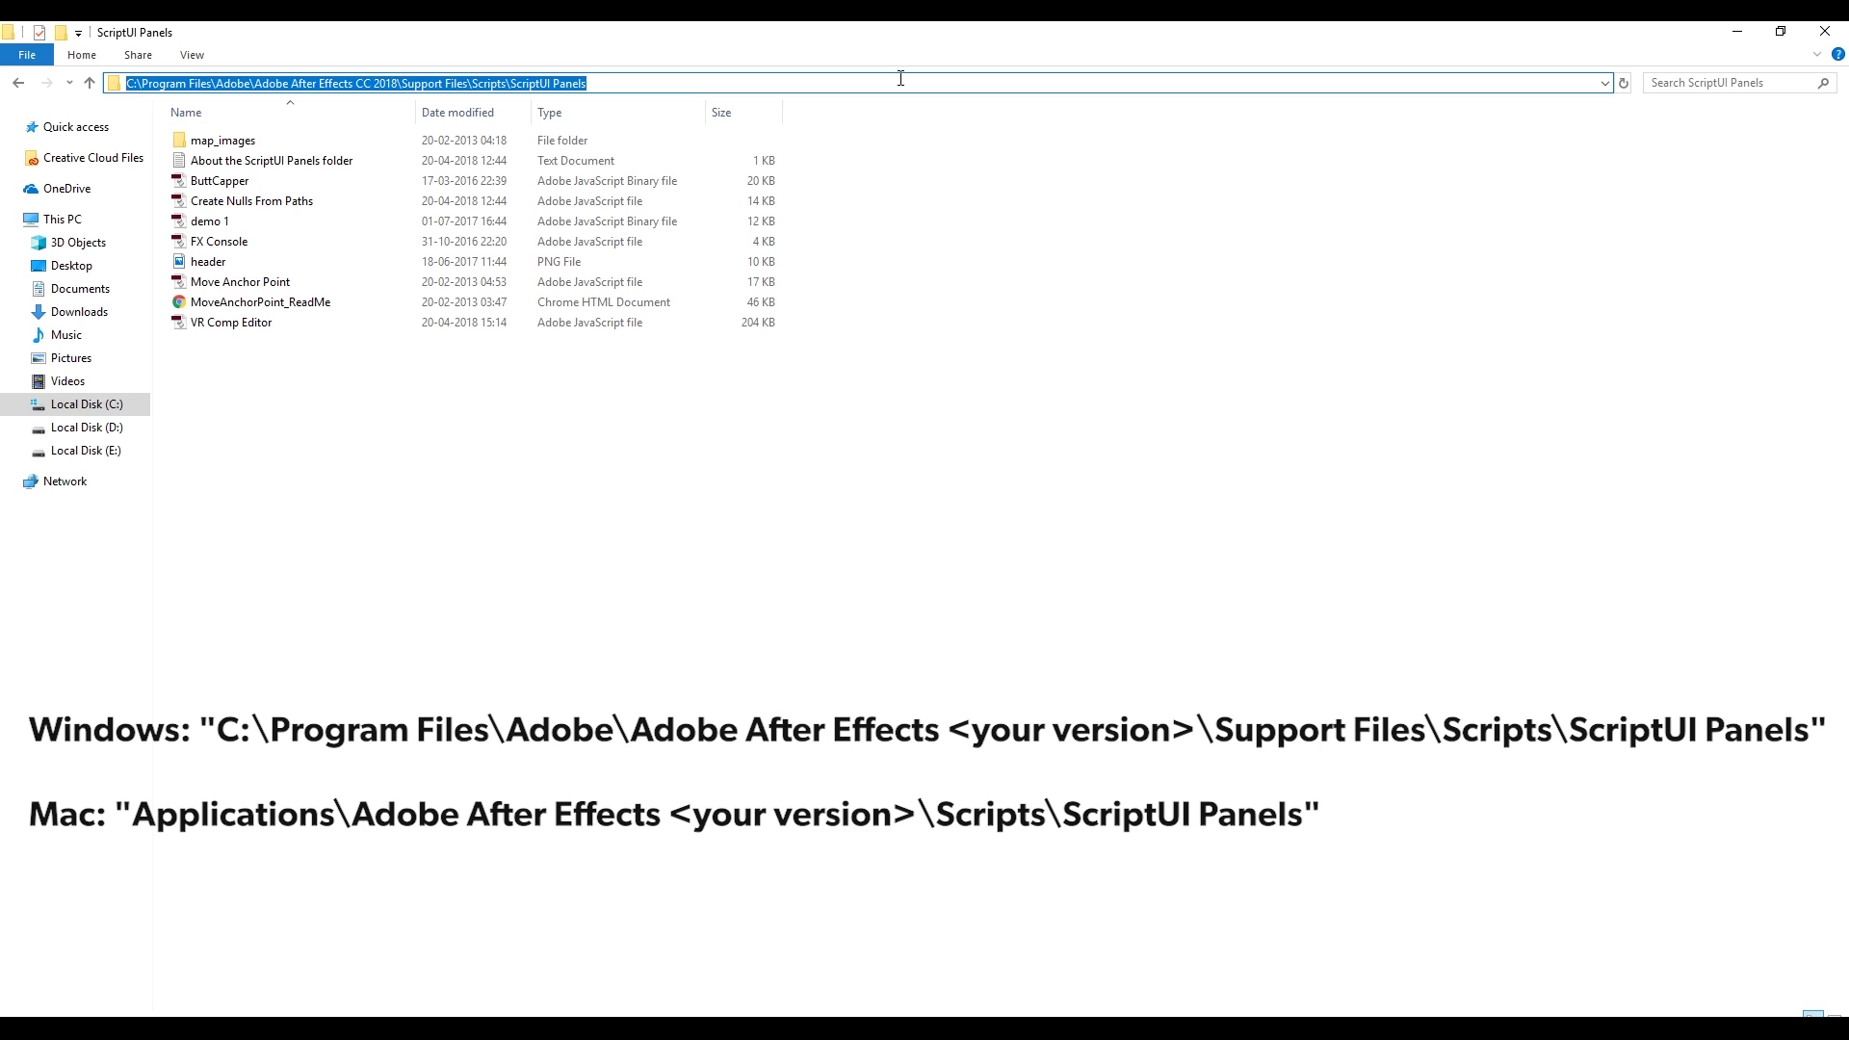
click(901, 78)
click(469, 801)
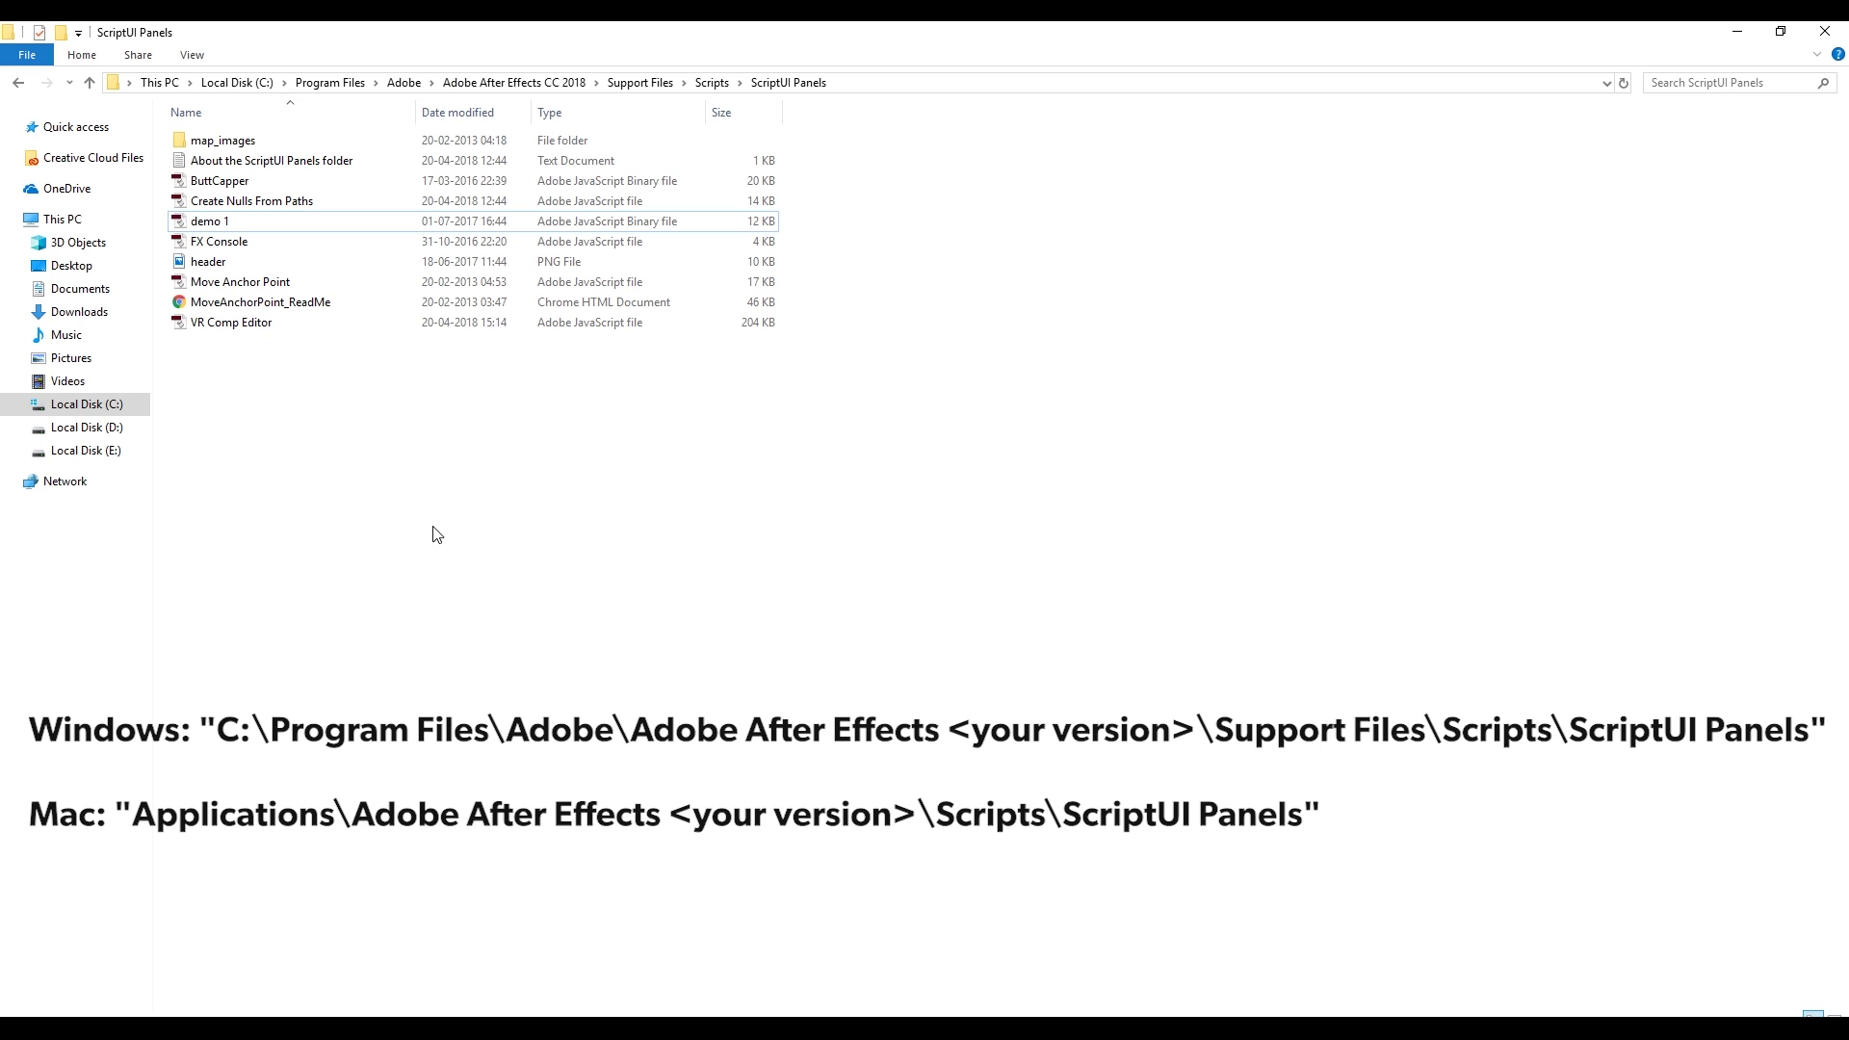
Step: Paste them into ScriptUI Panels, granting administrator permission
right_click(425, 446)
click(513, 583)
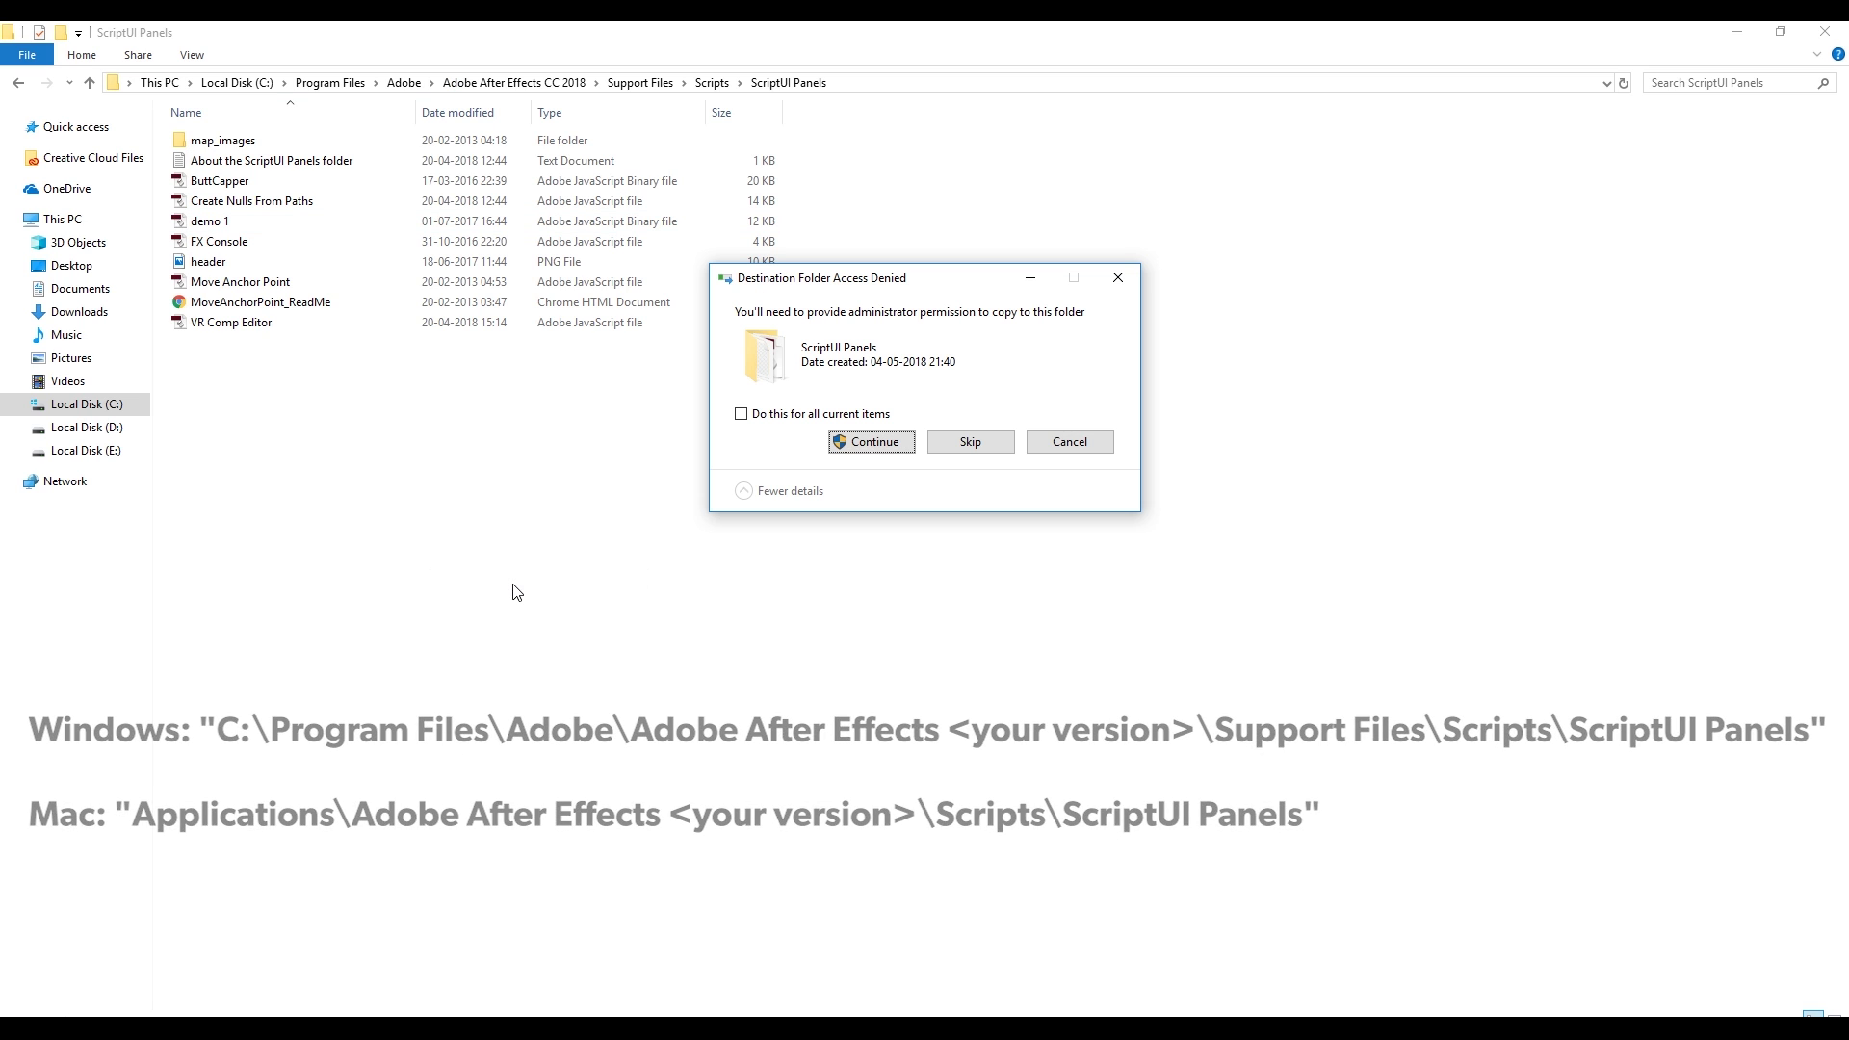
click(895, 443)
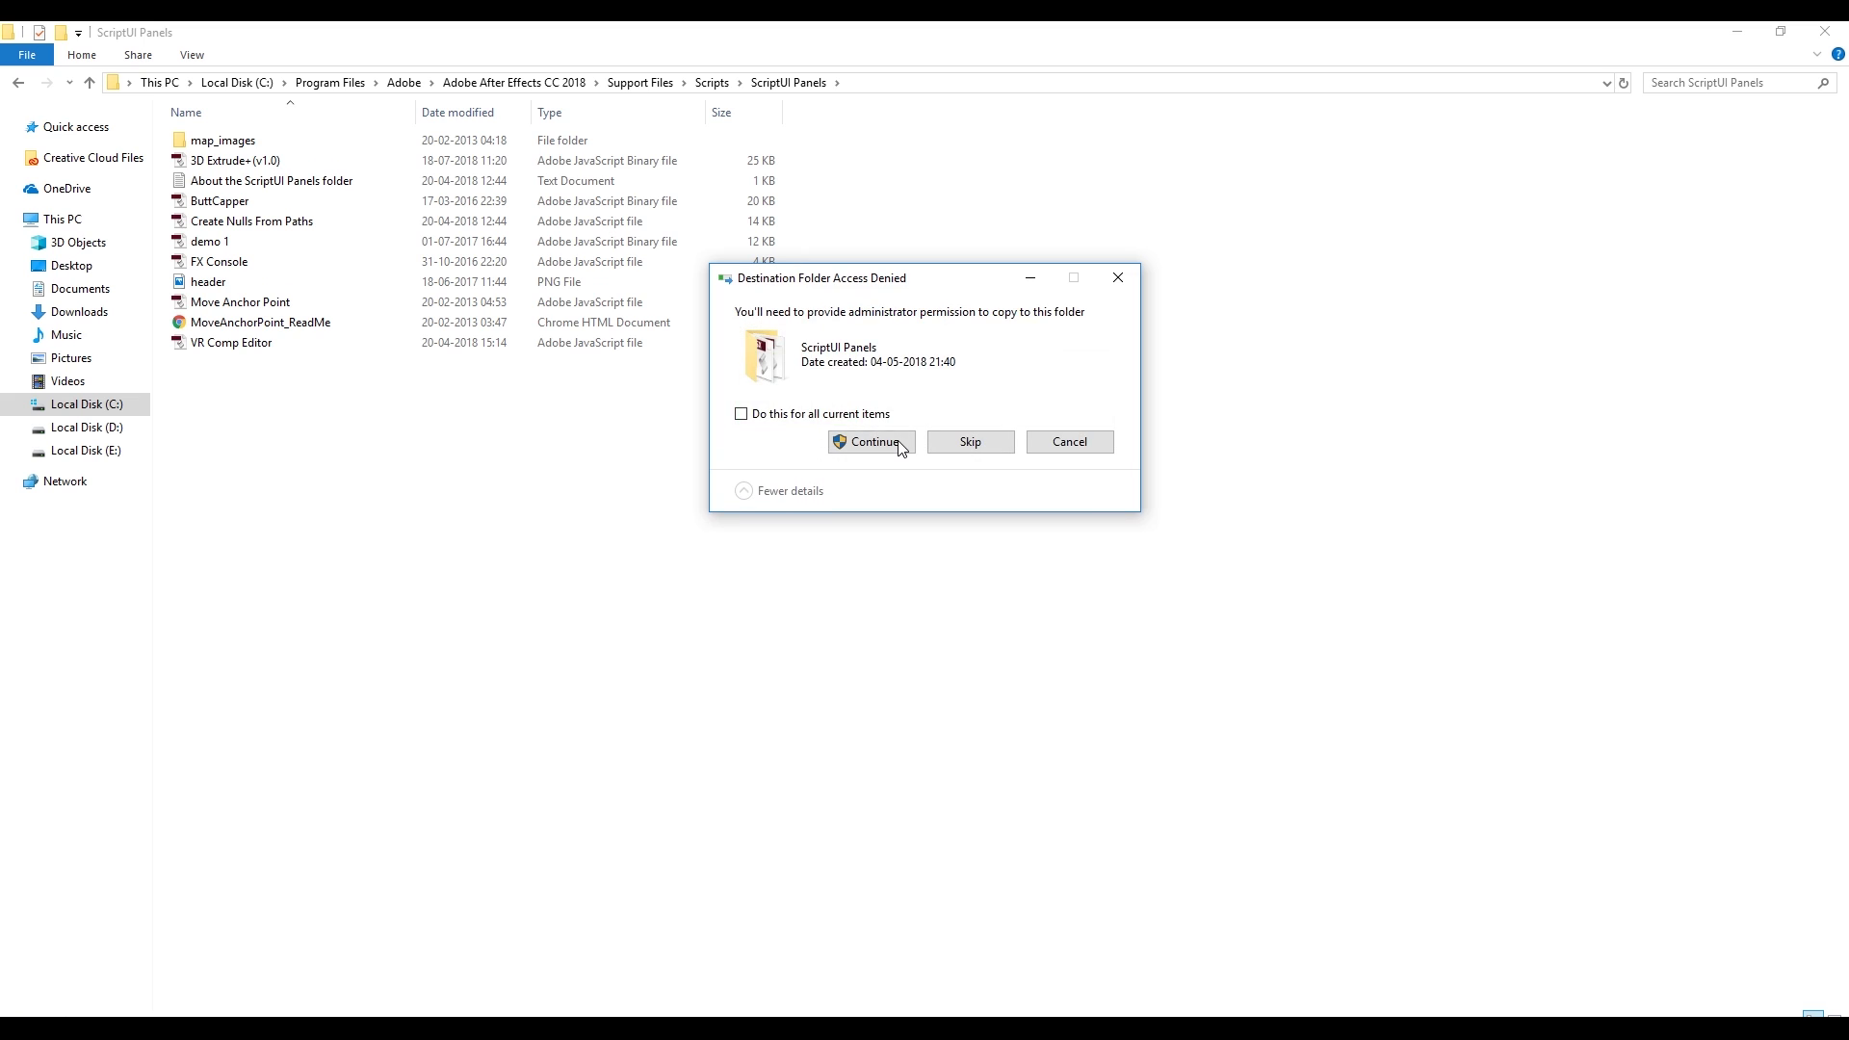
click(871, 442)
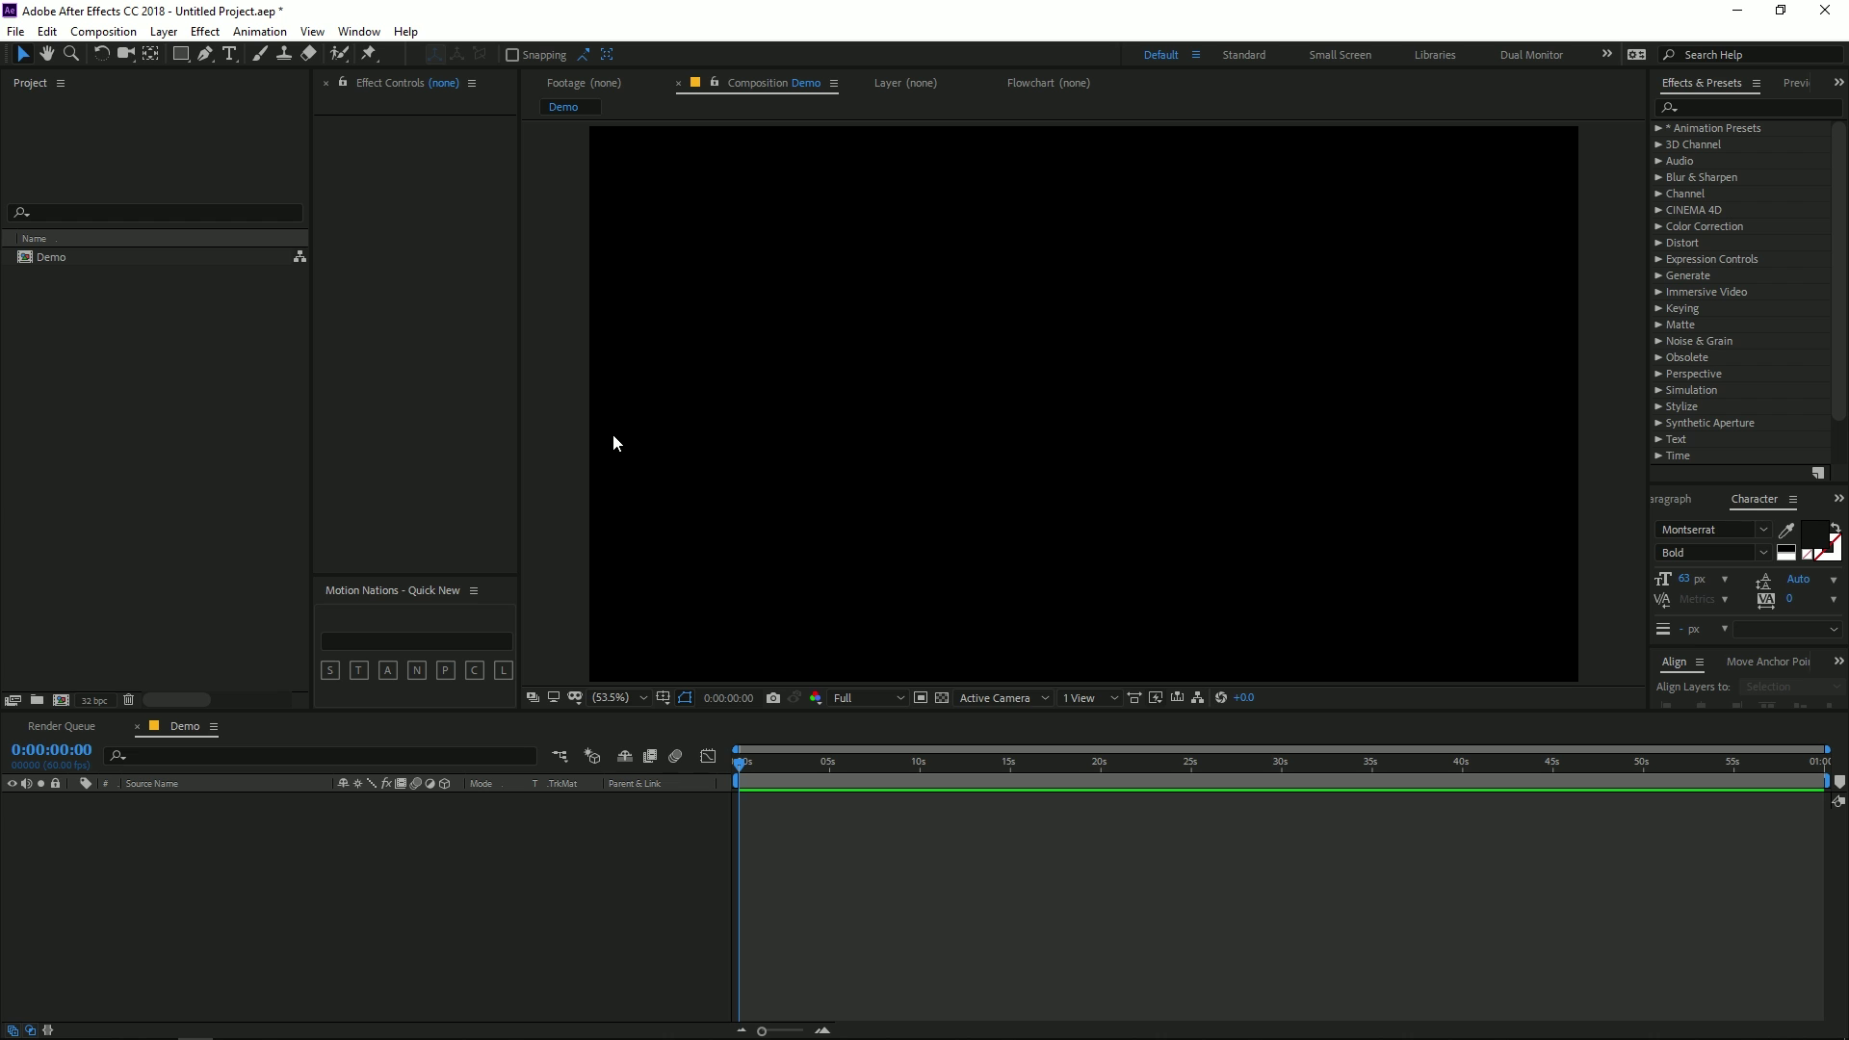
Step: Open Trimmer - v1.jsxbin from the Window menu, dock it under Effect Controls, and resize it
click(362, 33)
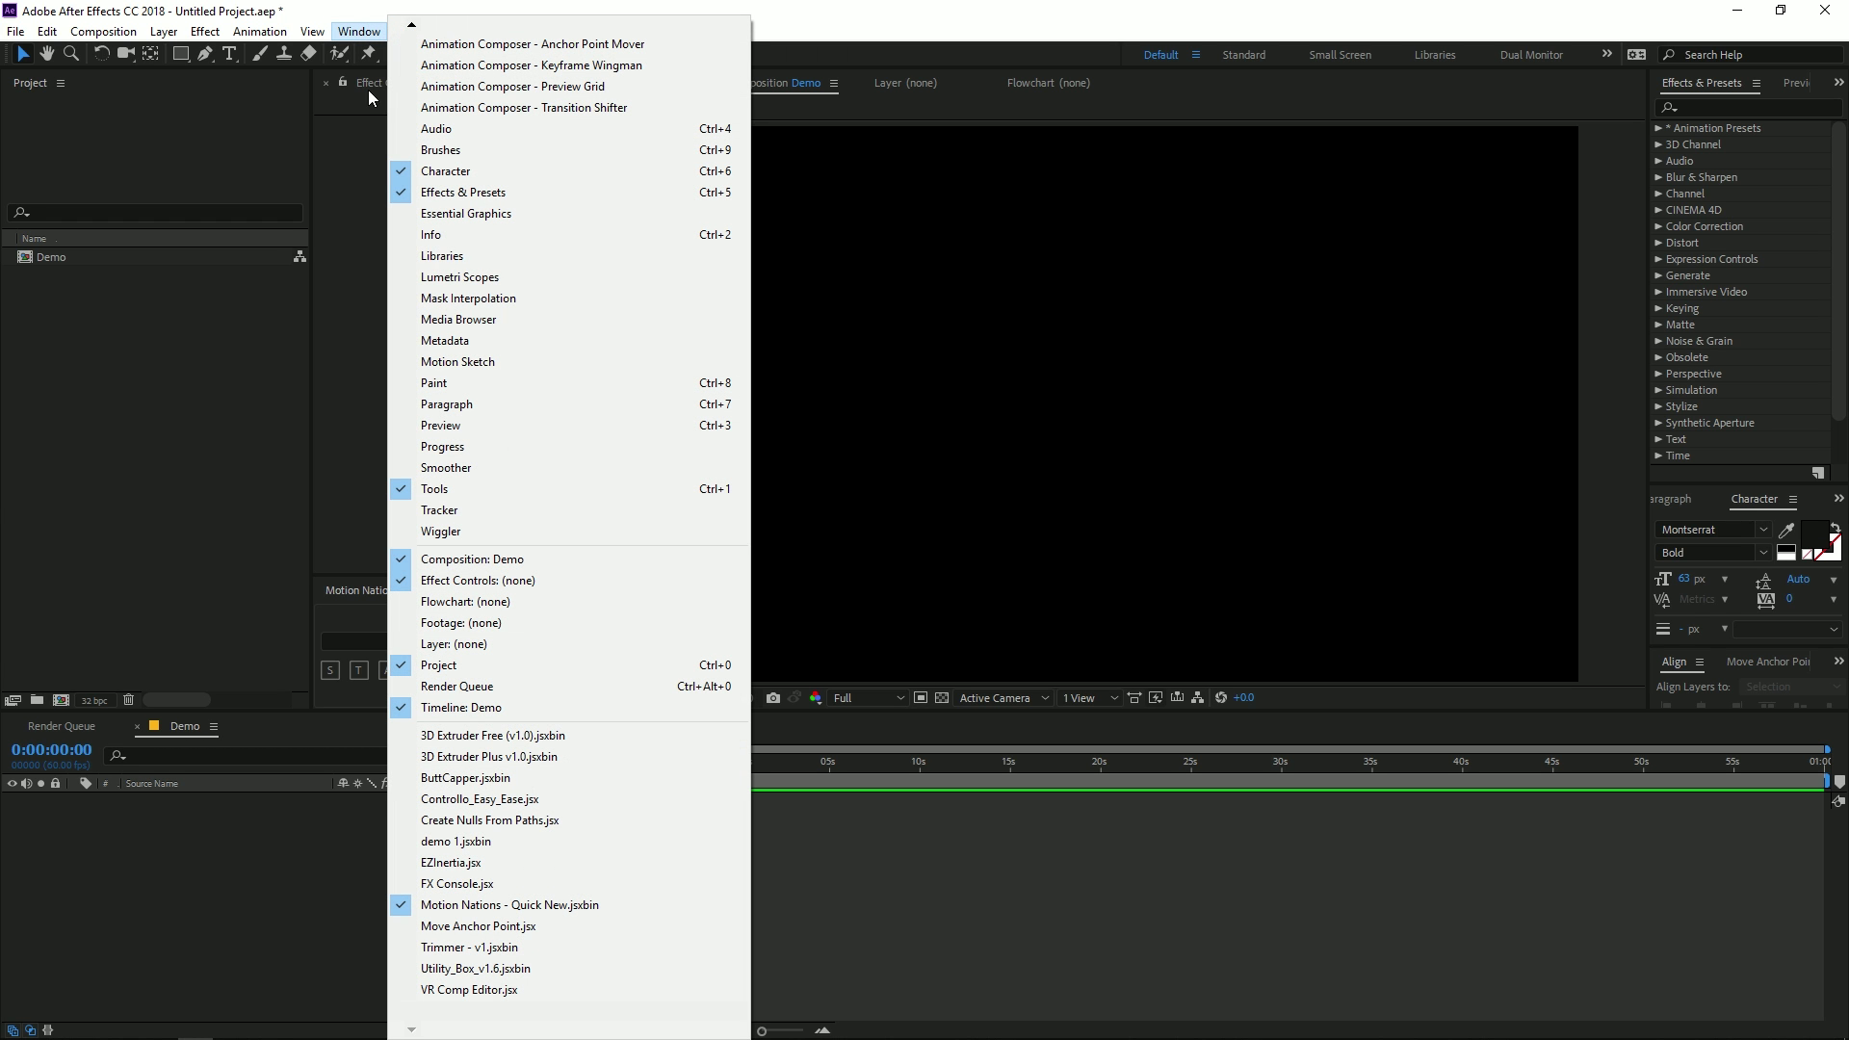
click(449, 948)
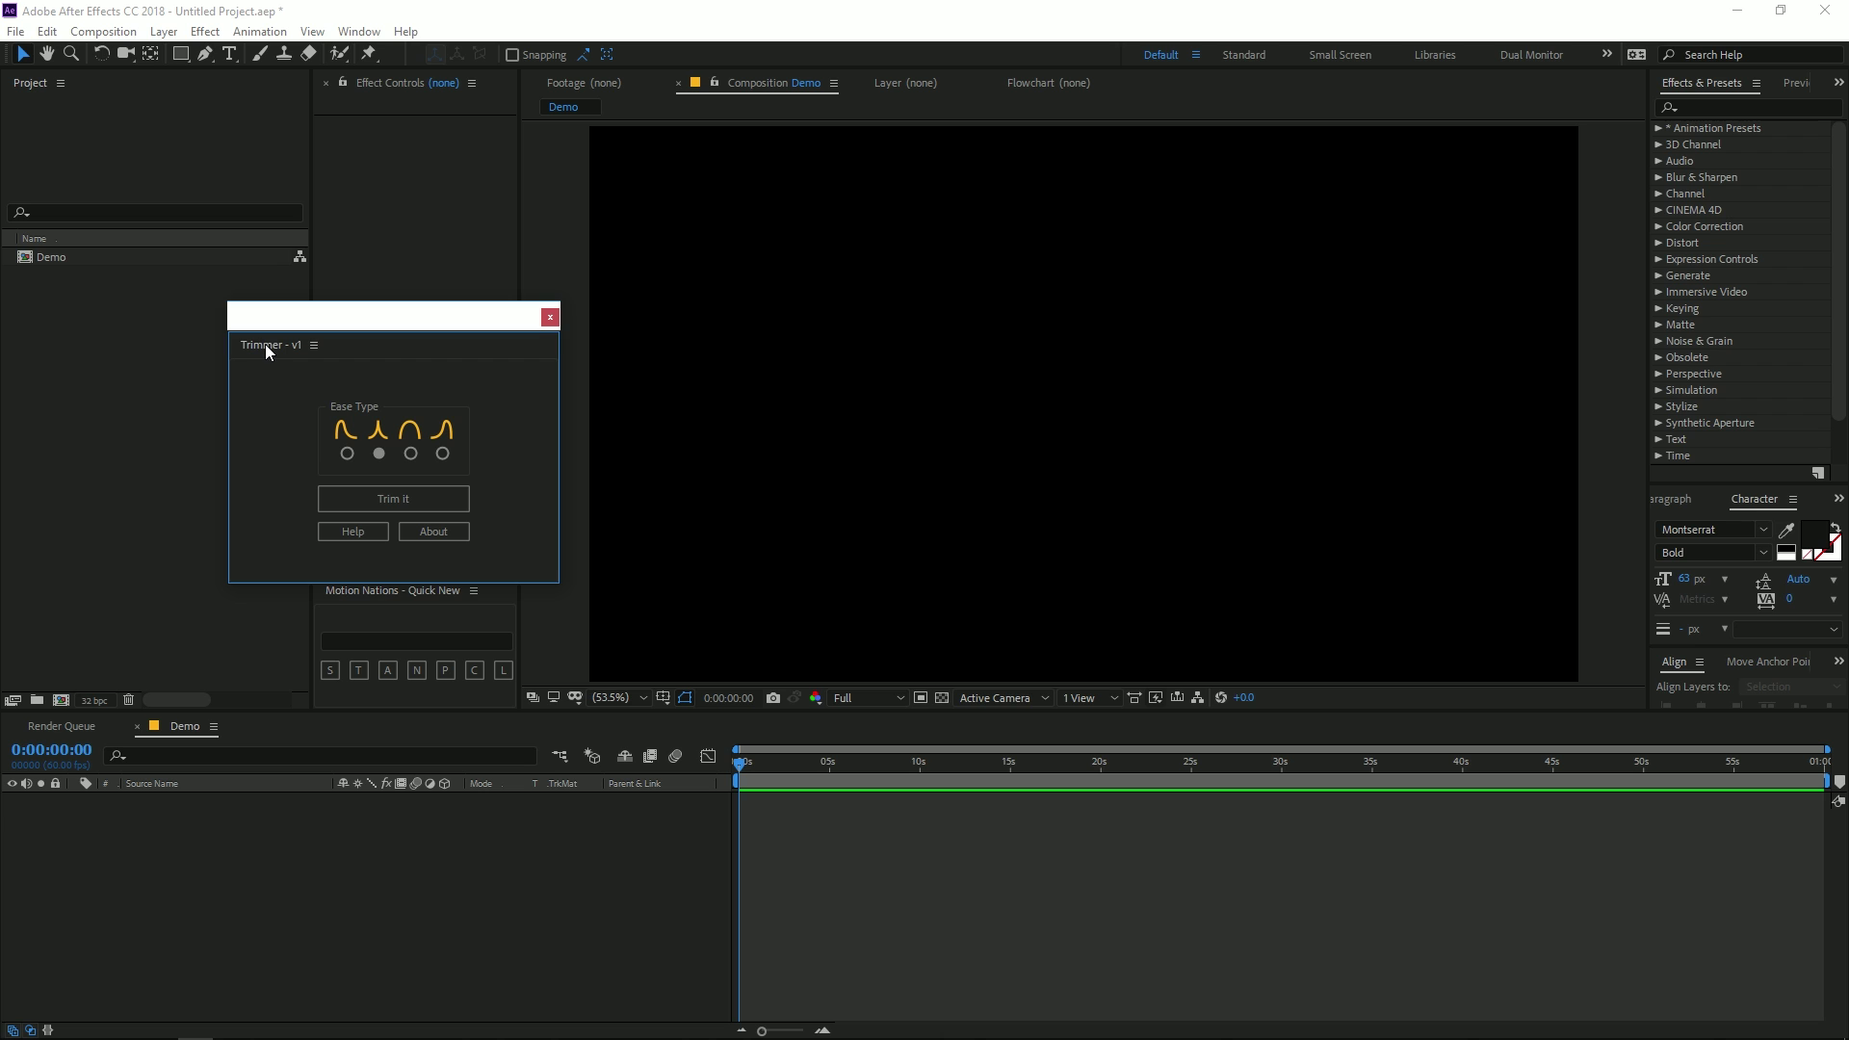
drag(264, 344, 403, 556)
drag(425, 322, 428, 379)
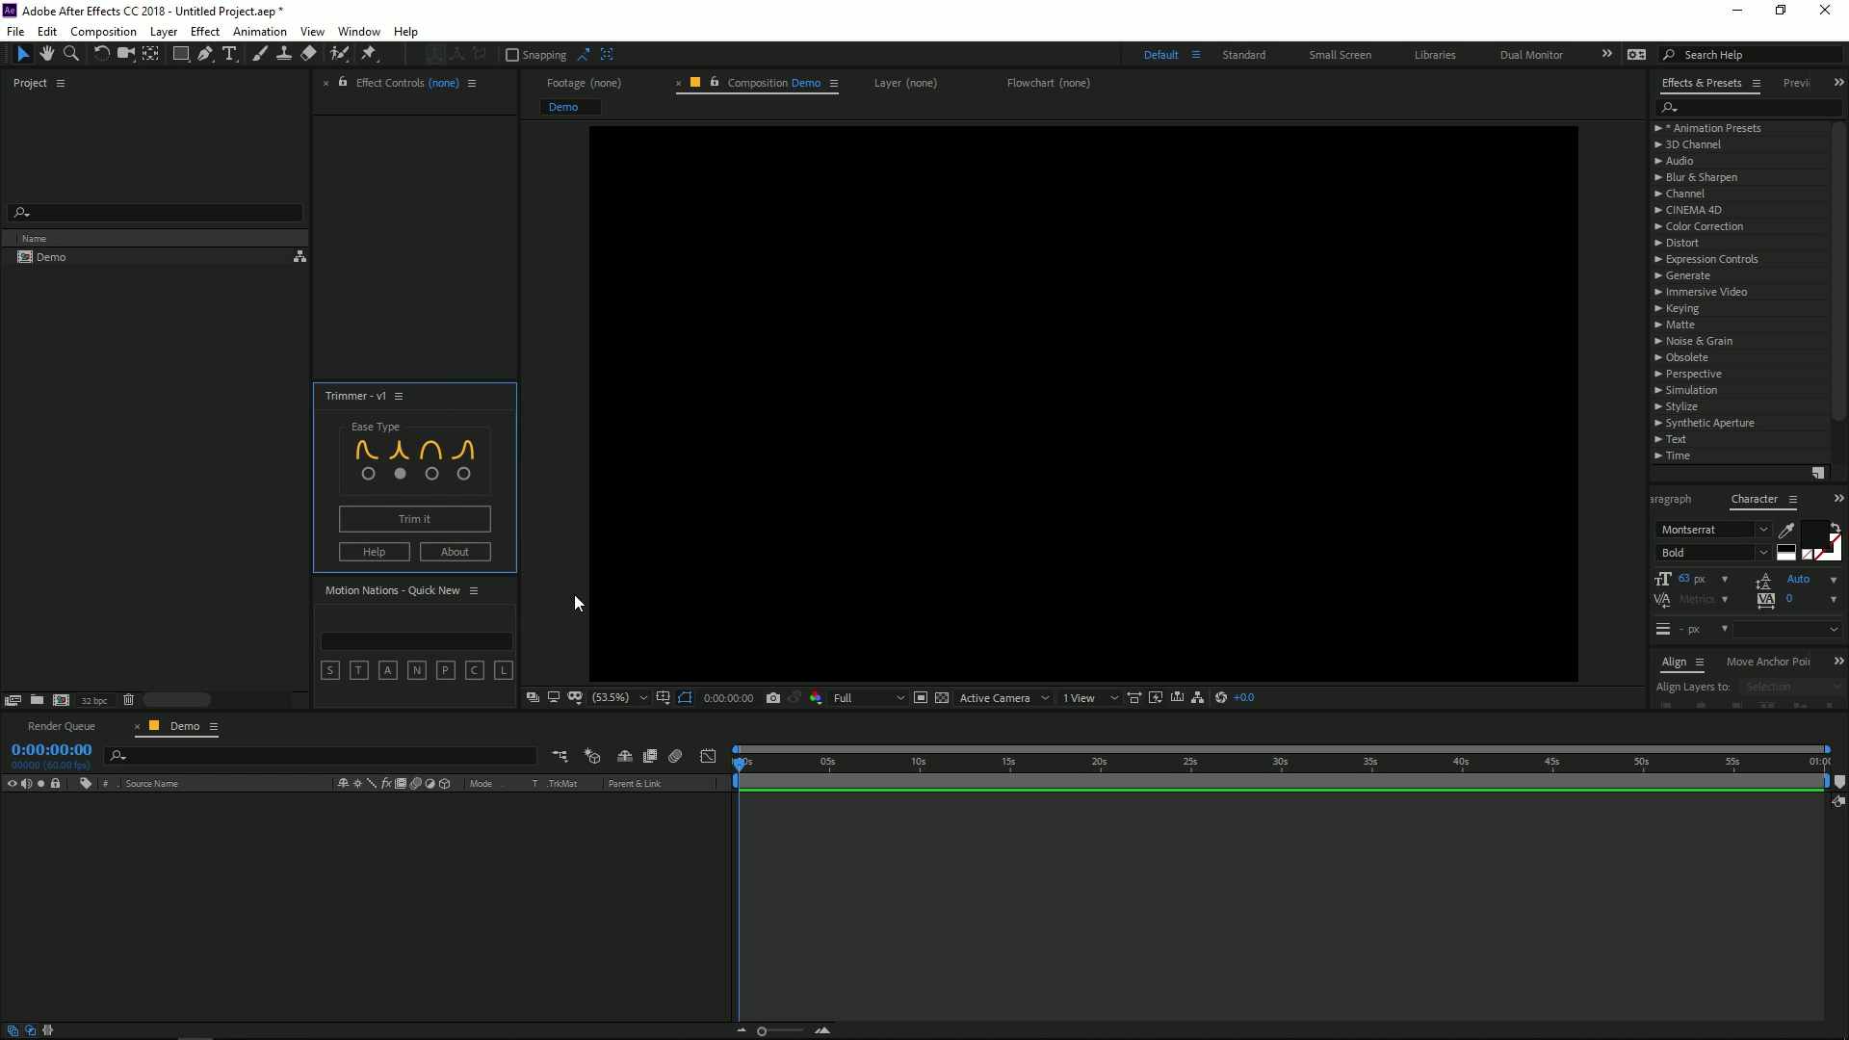
Step: Draw a straight horizontal line across the Demo composition with the Pen tool
click(553, 910)
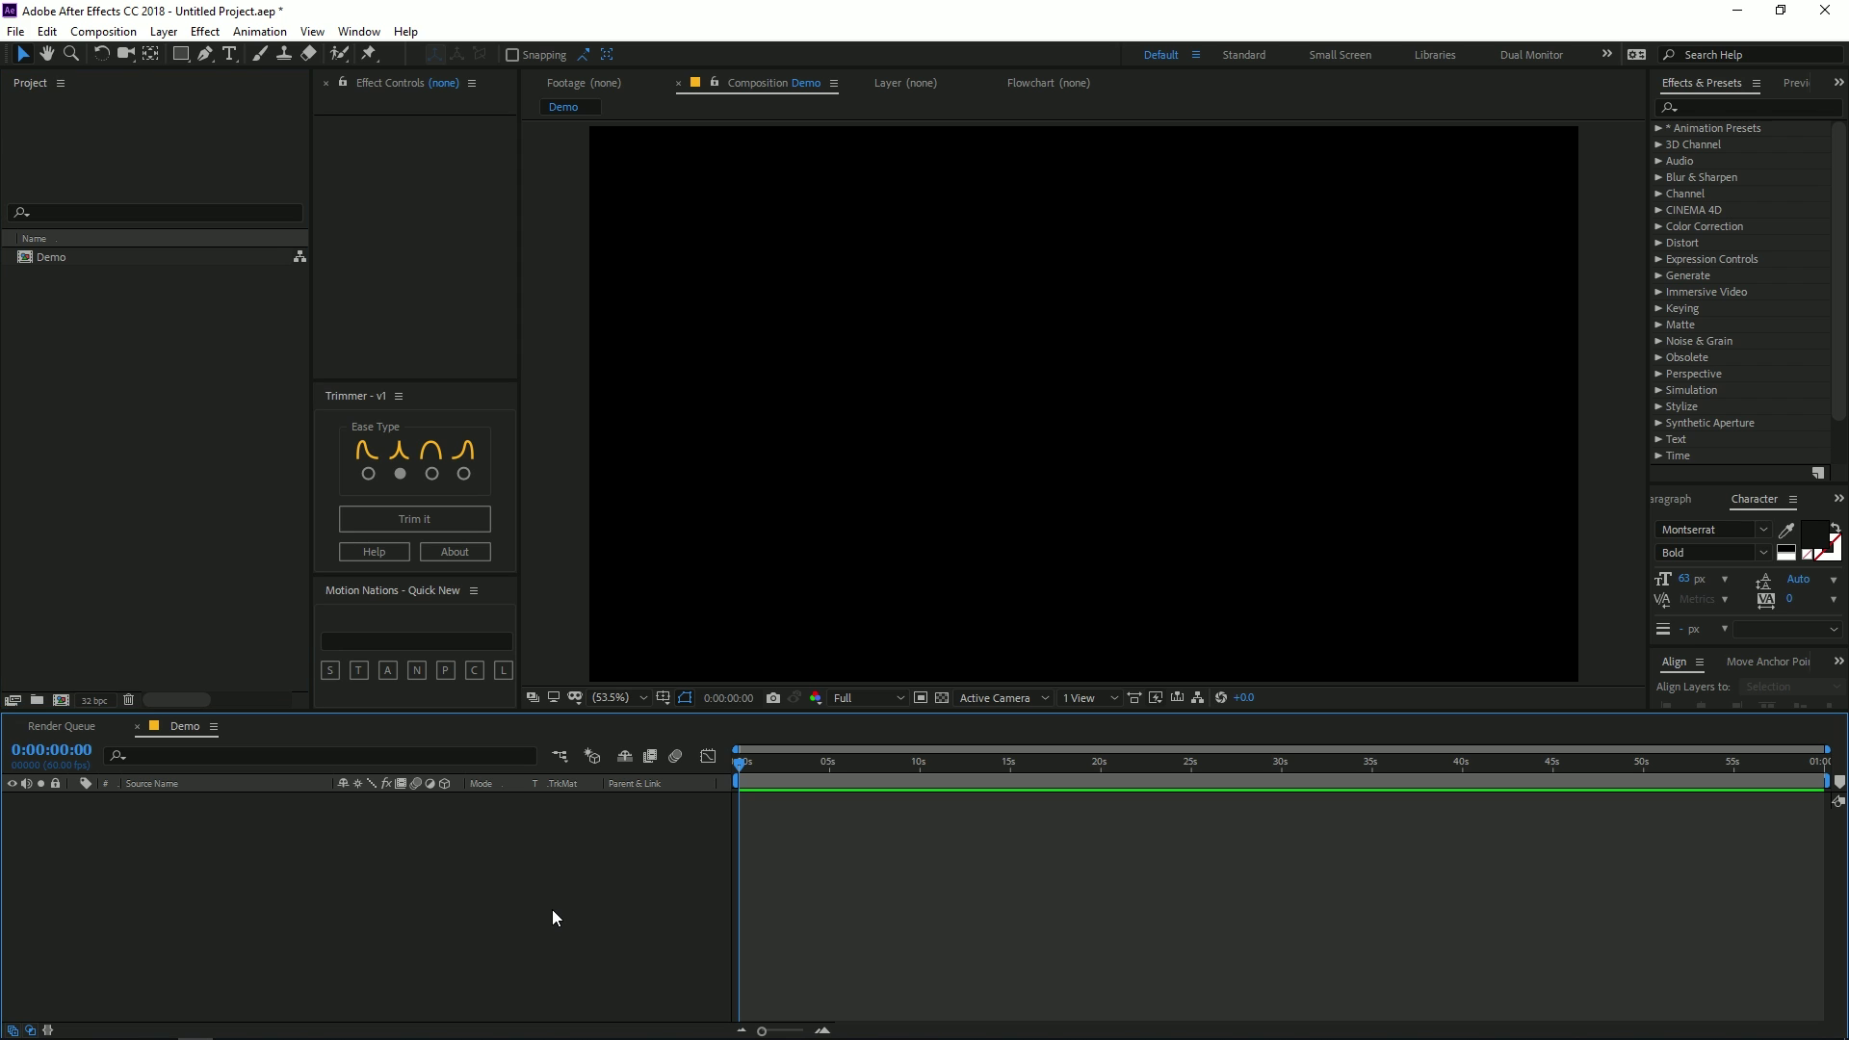
click(204, 55)
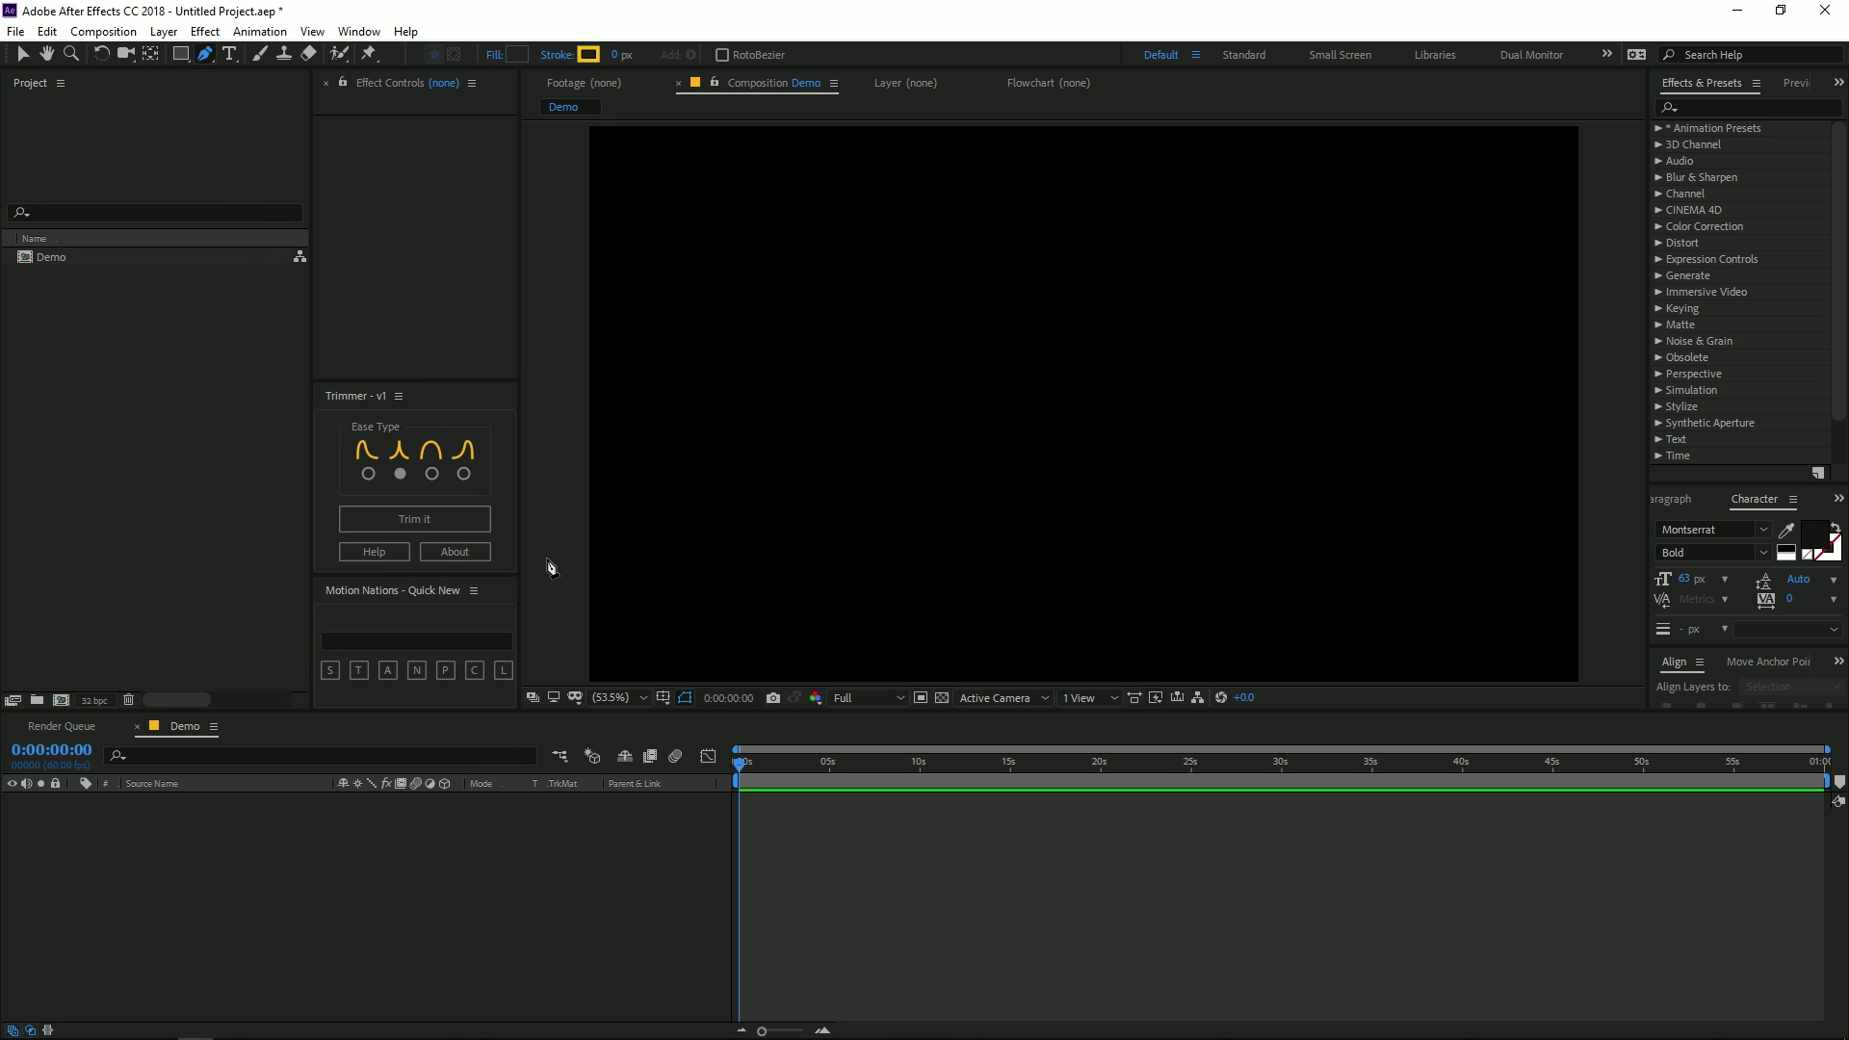
click(821, 368)
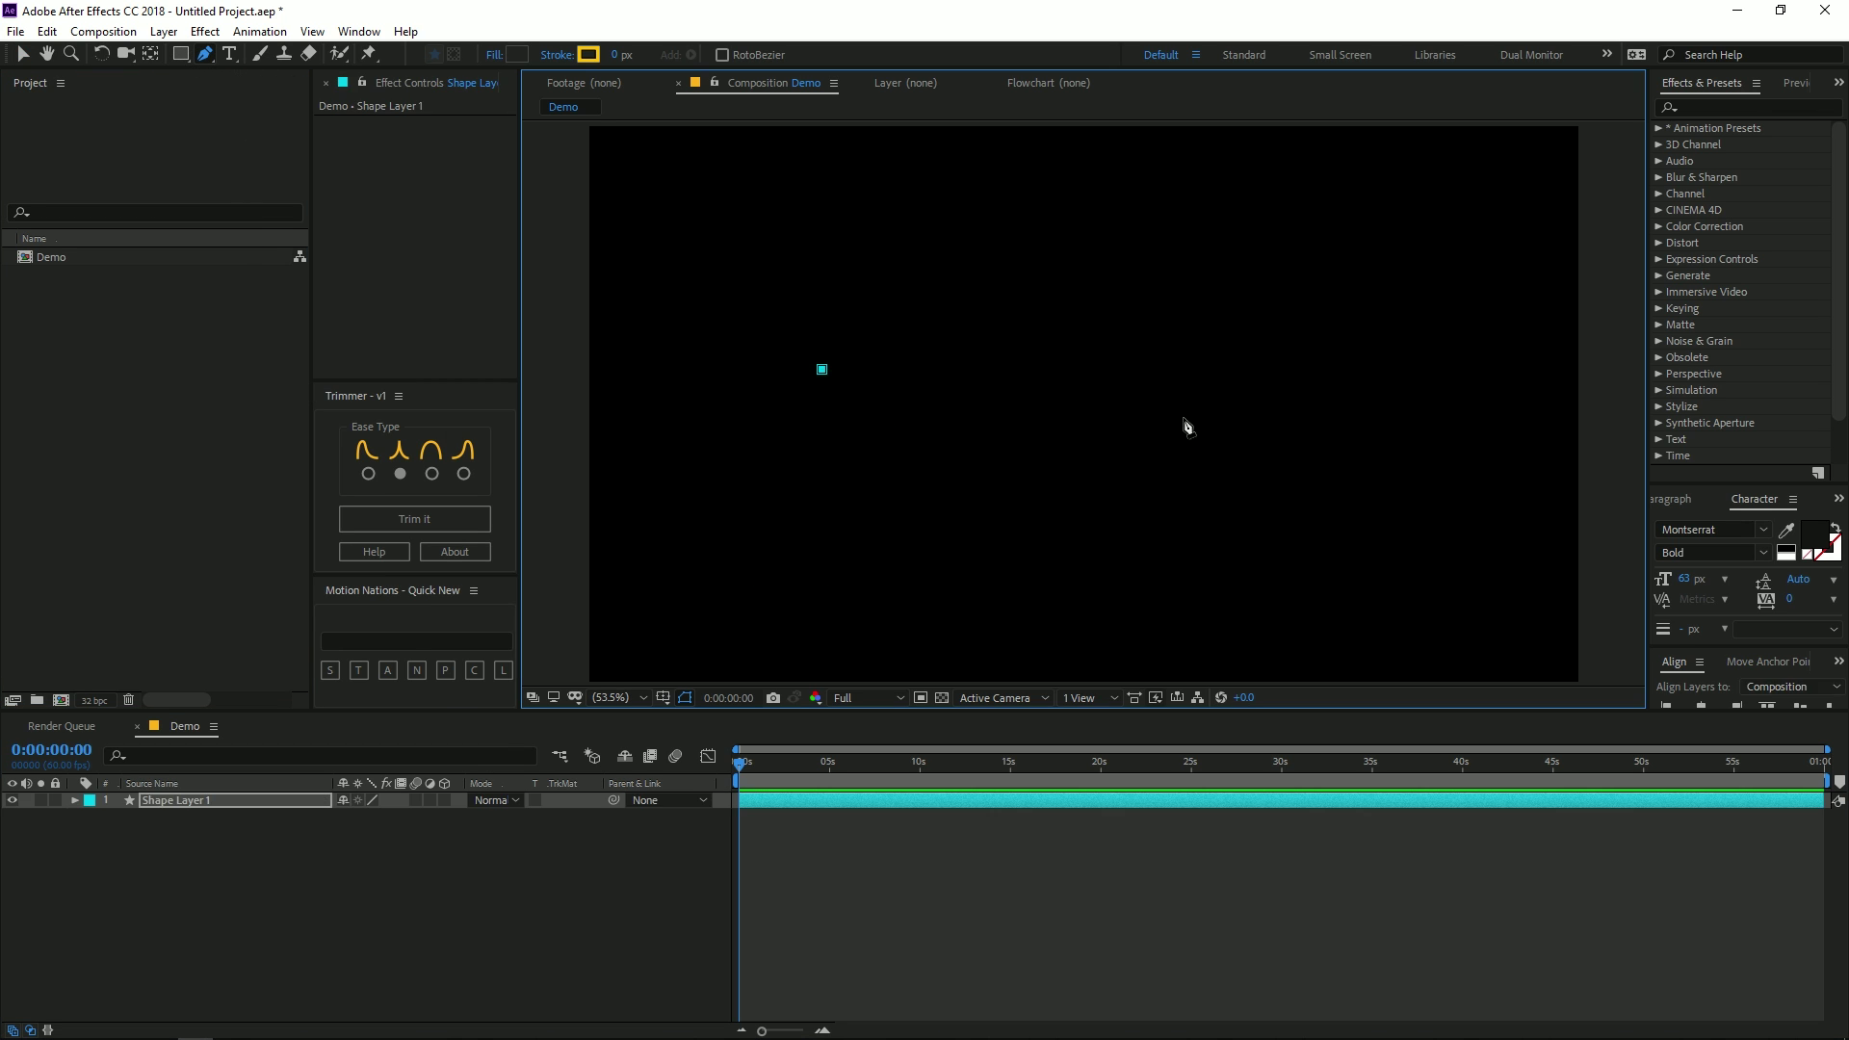
click(1375, 368)
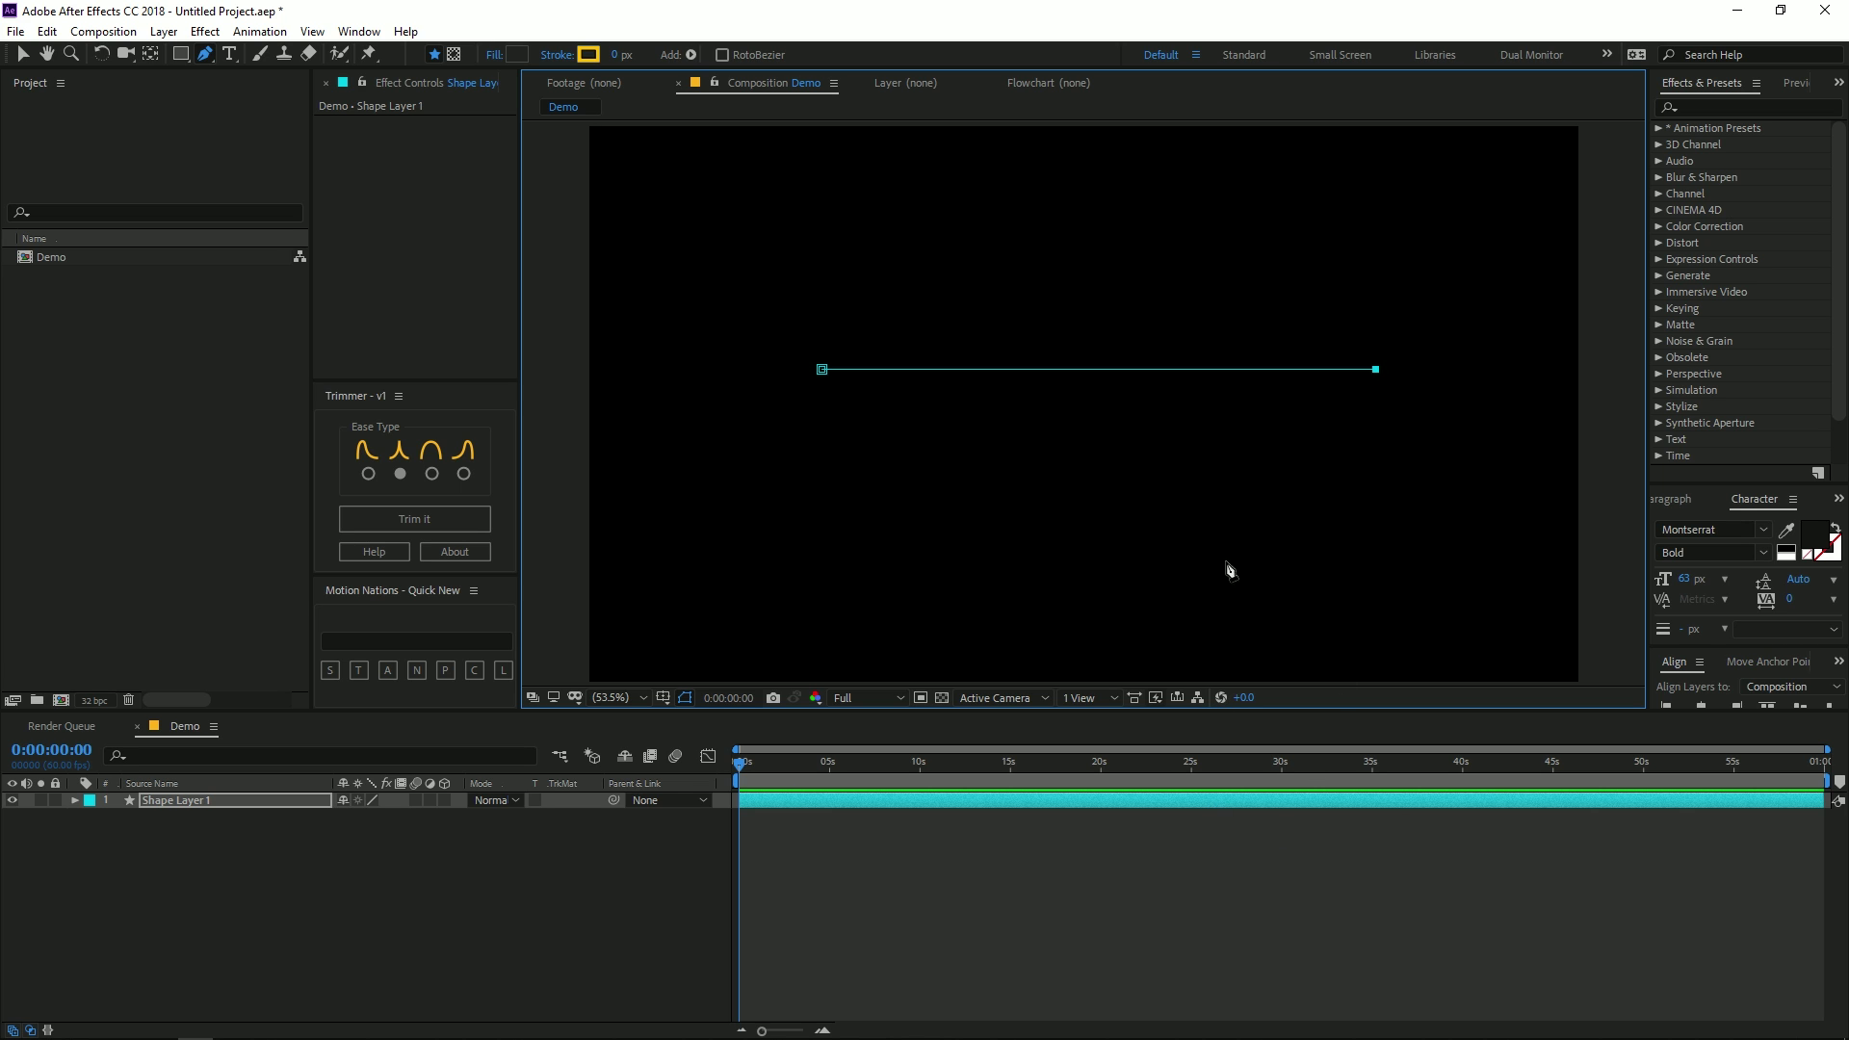
Step: Give the line a 21 px stroke coloured FFFFFF (white)
drag(616, 55, 655, 55)
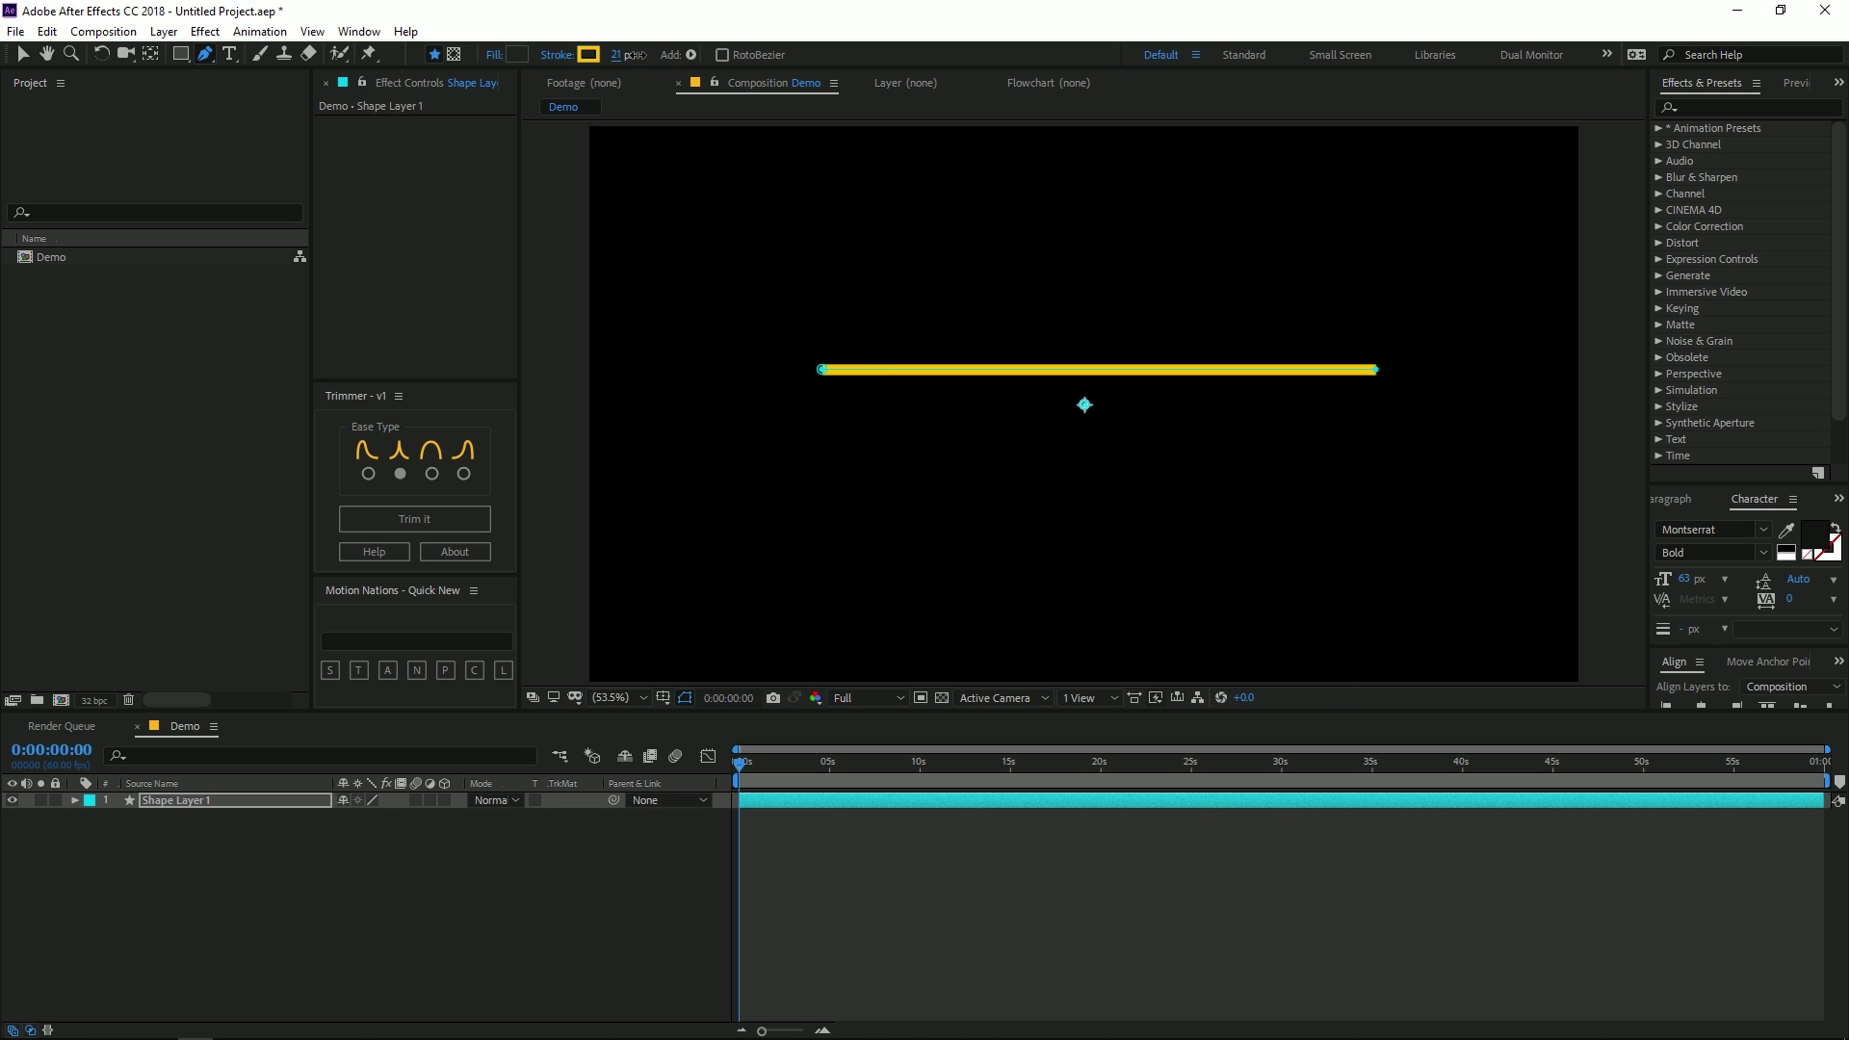
click(586, 54)
text(FFFFFF)
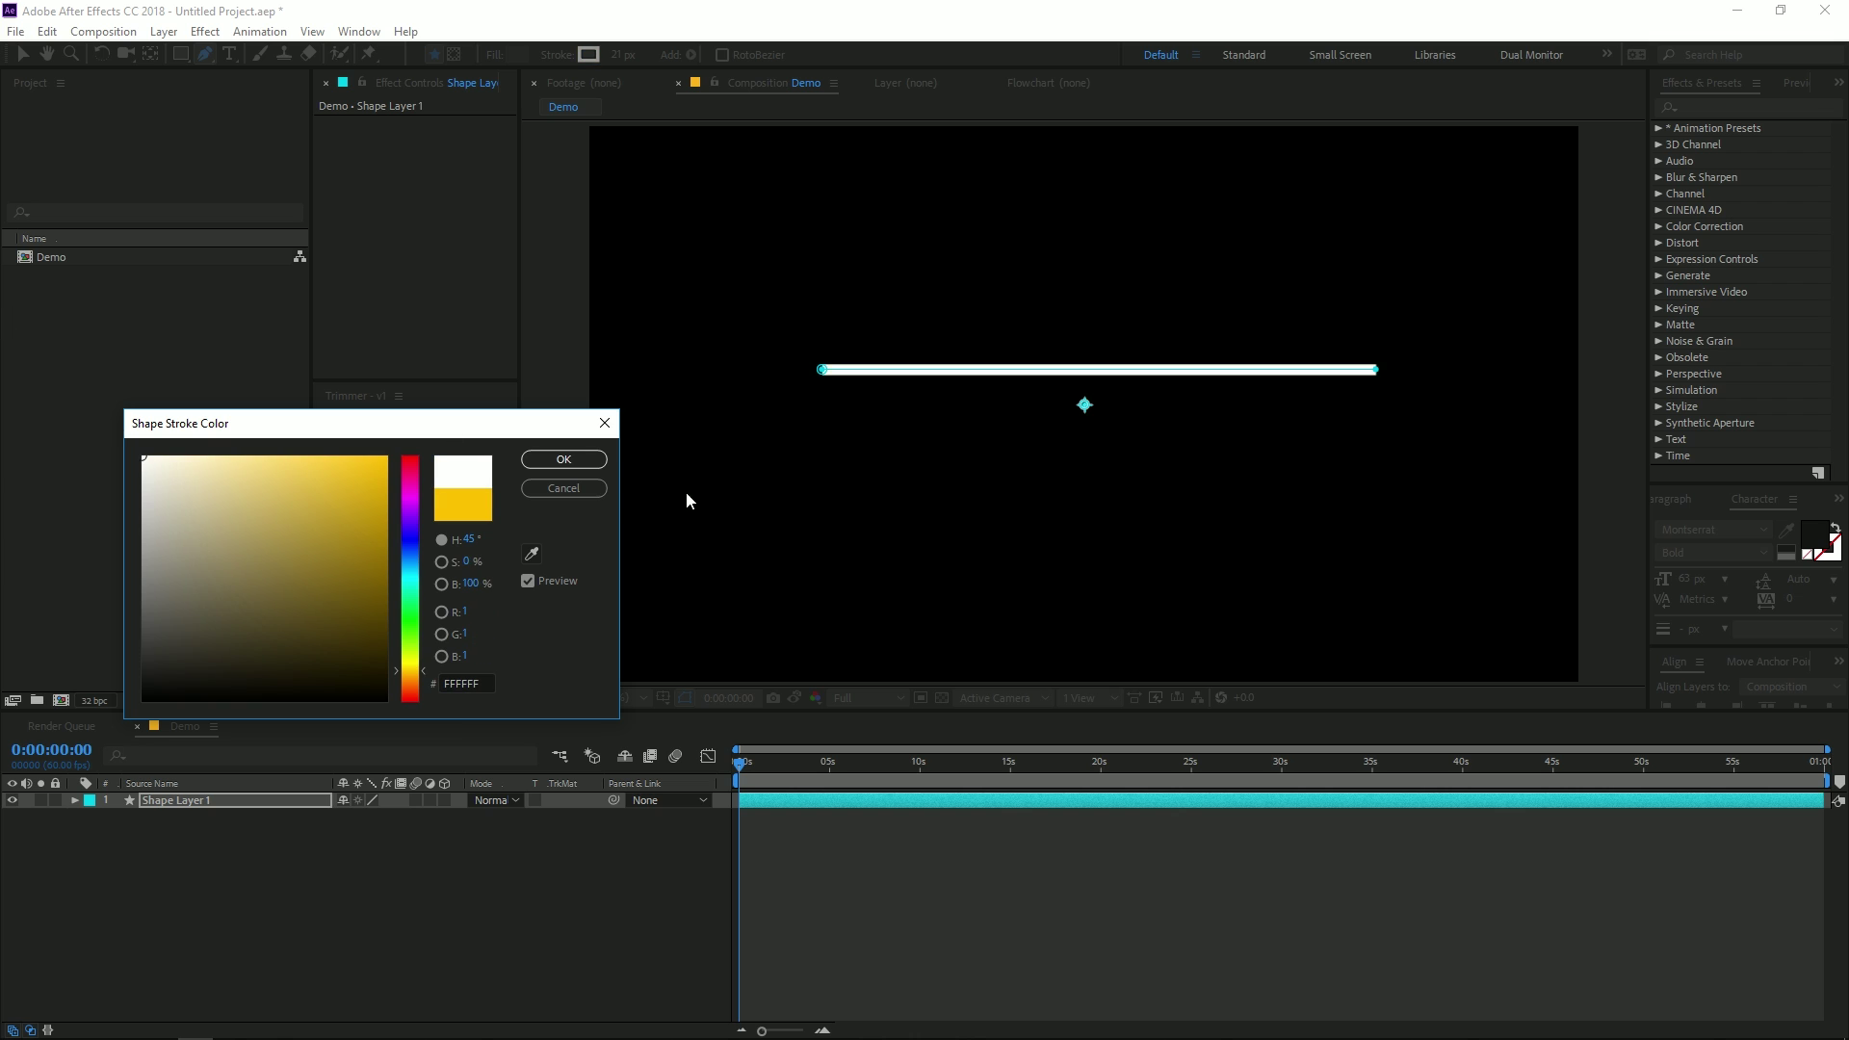
click(565, 460)
click(725, 816)
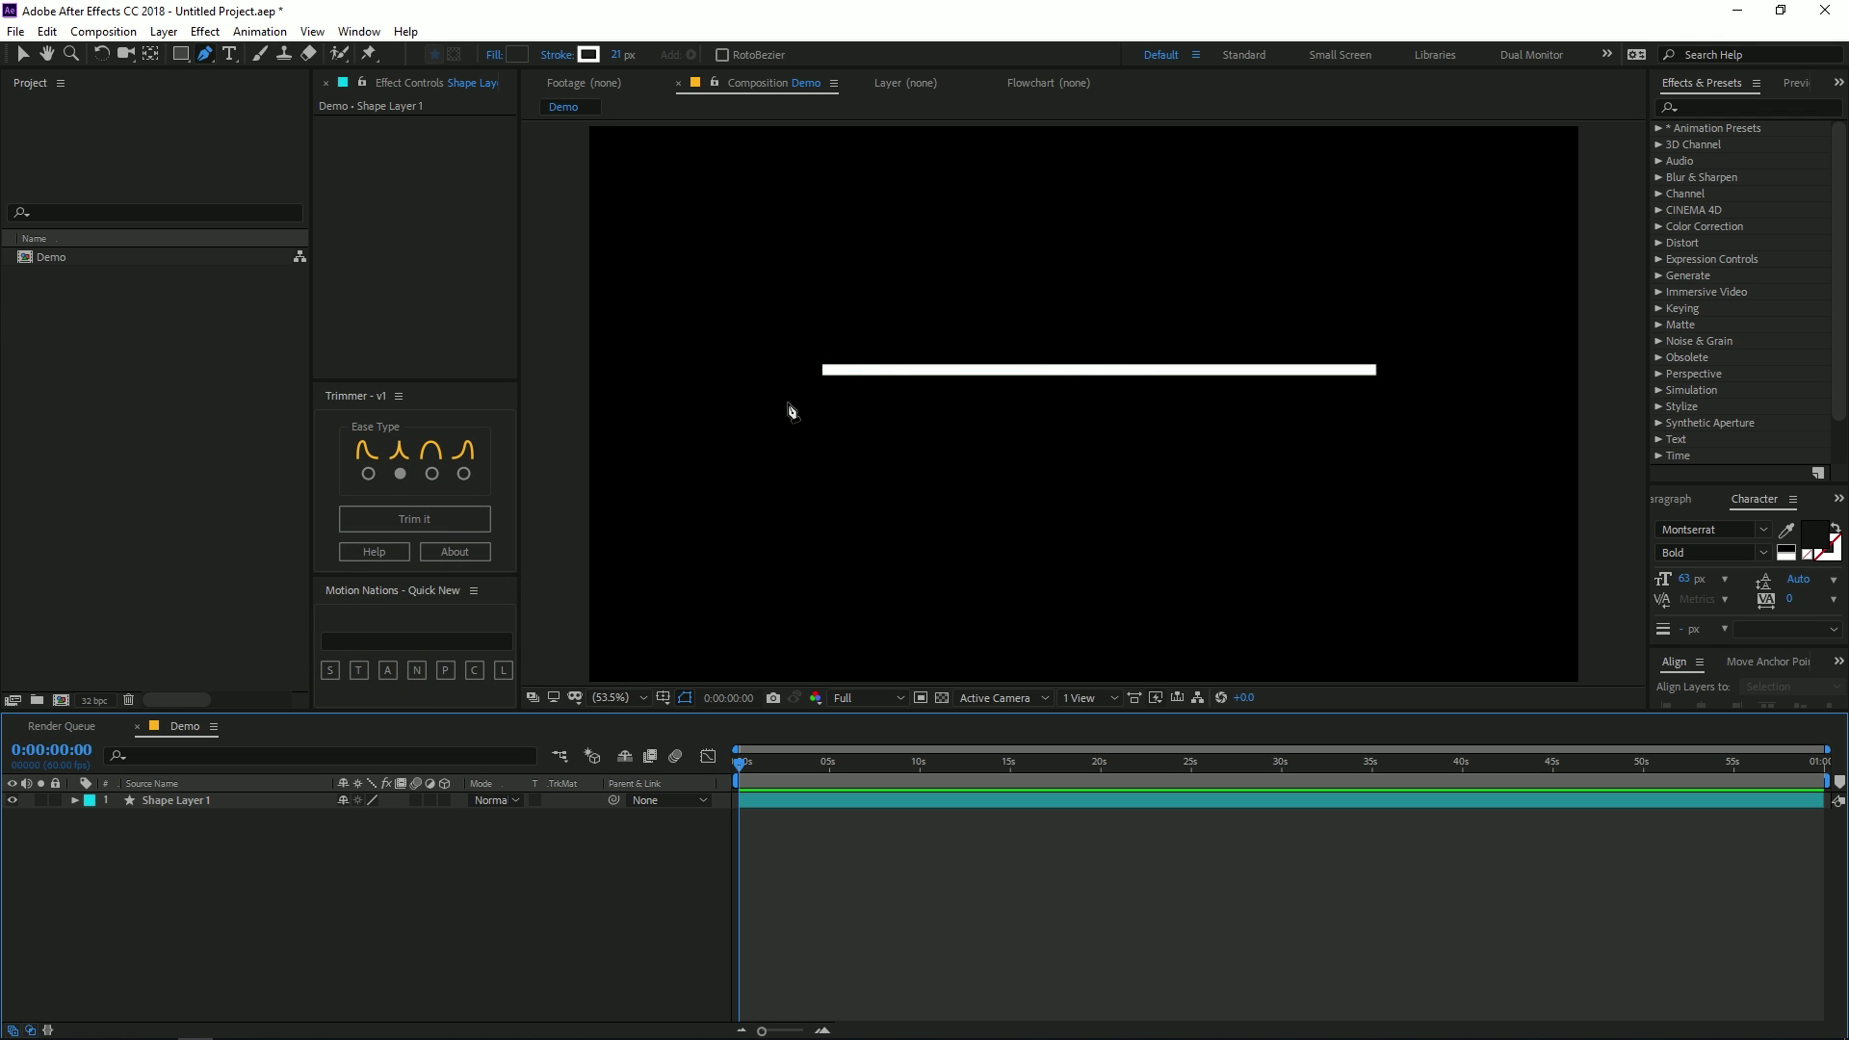
Step: Apply Trim it to Shape Layer 1 and preview the line's write-on animation
click(192, 801)
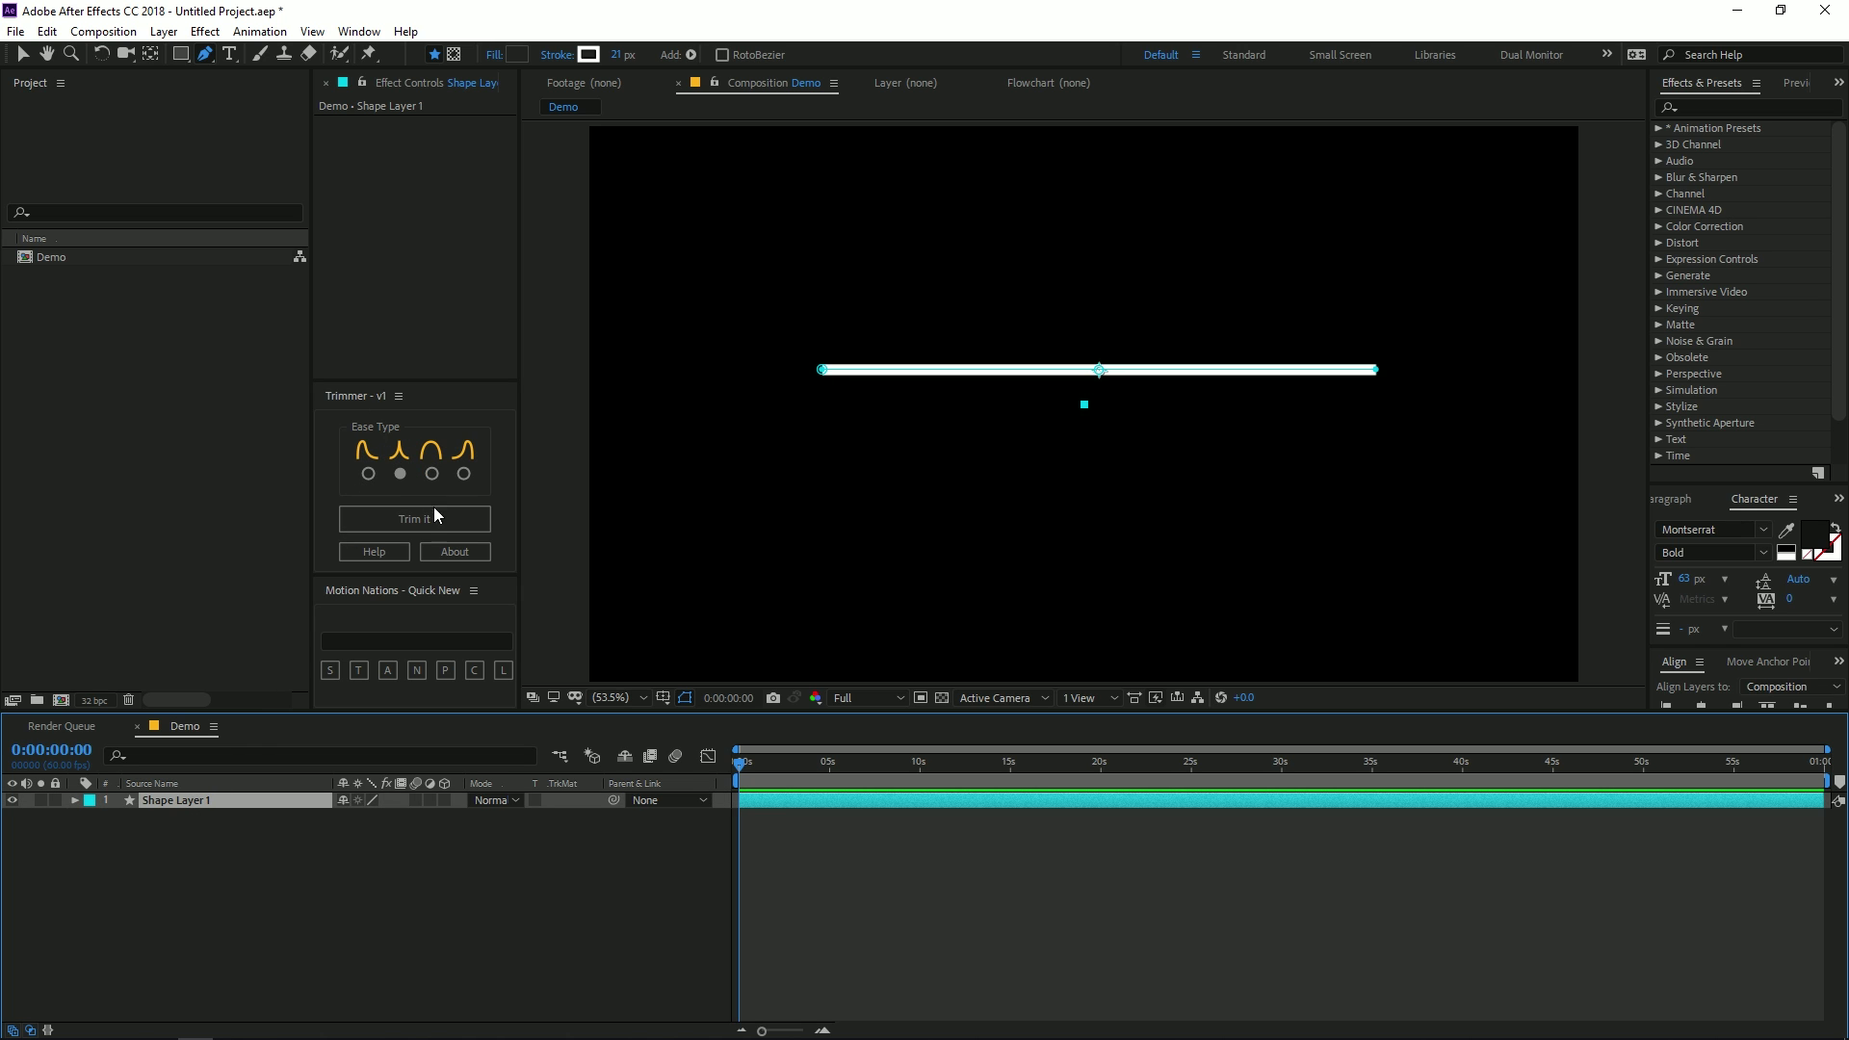
click(397, 518)
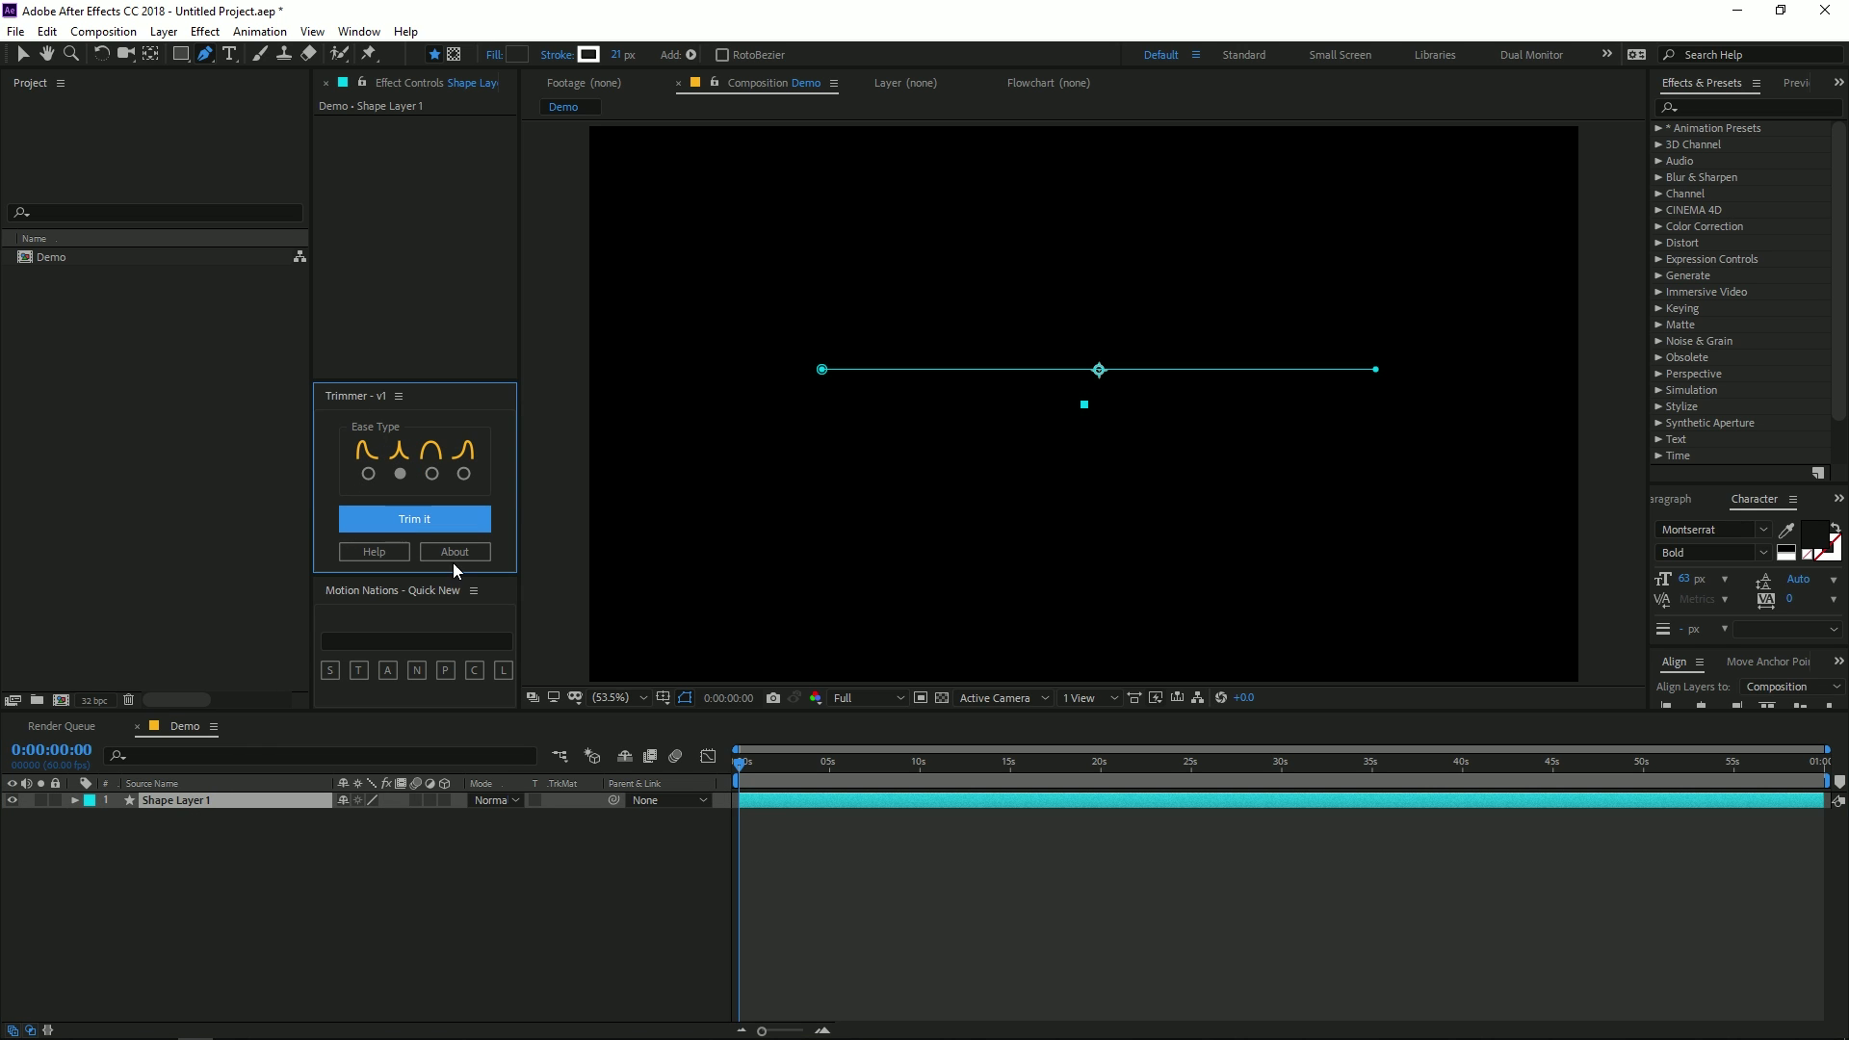
click(759, 780)
key(space)
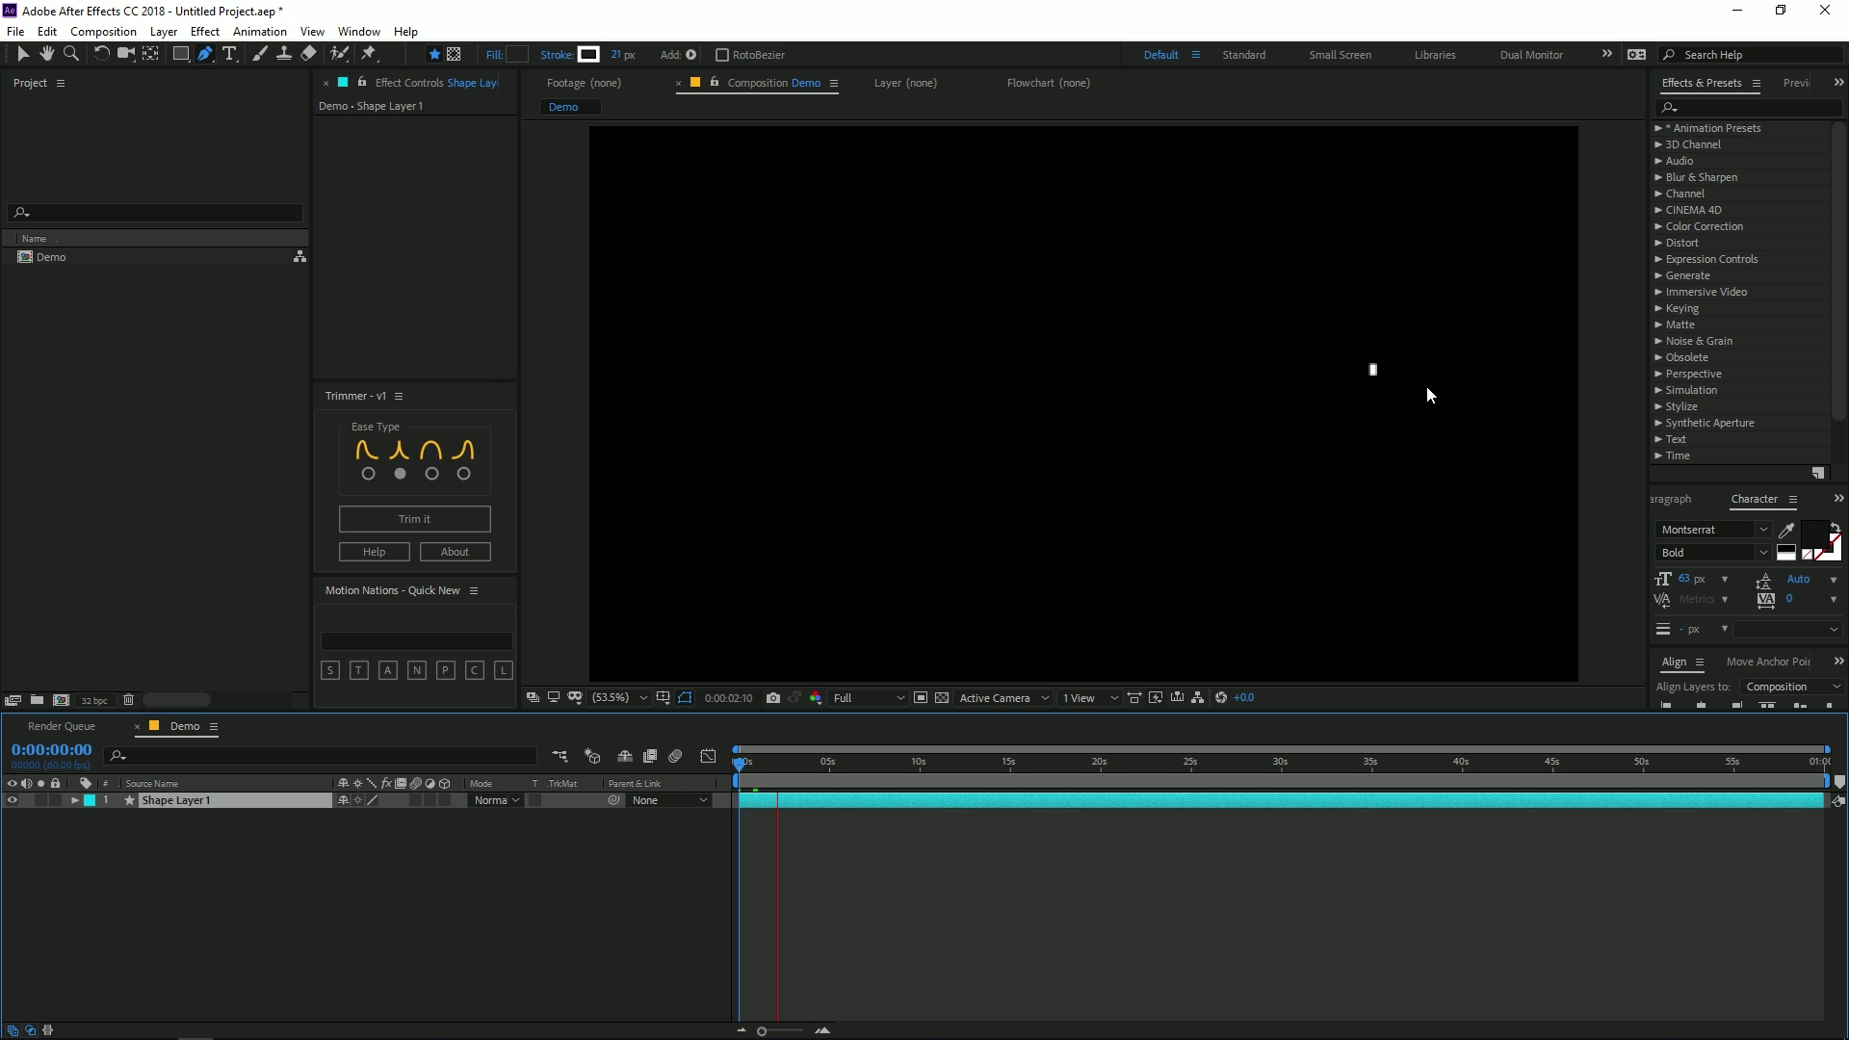
key(space)
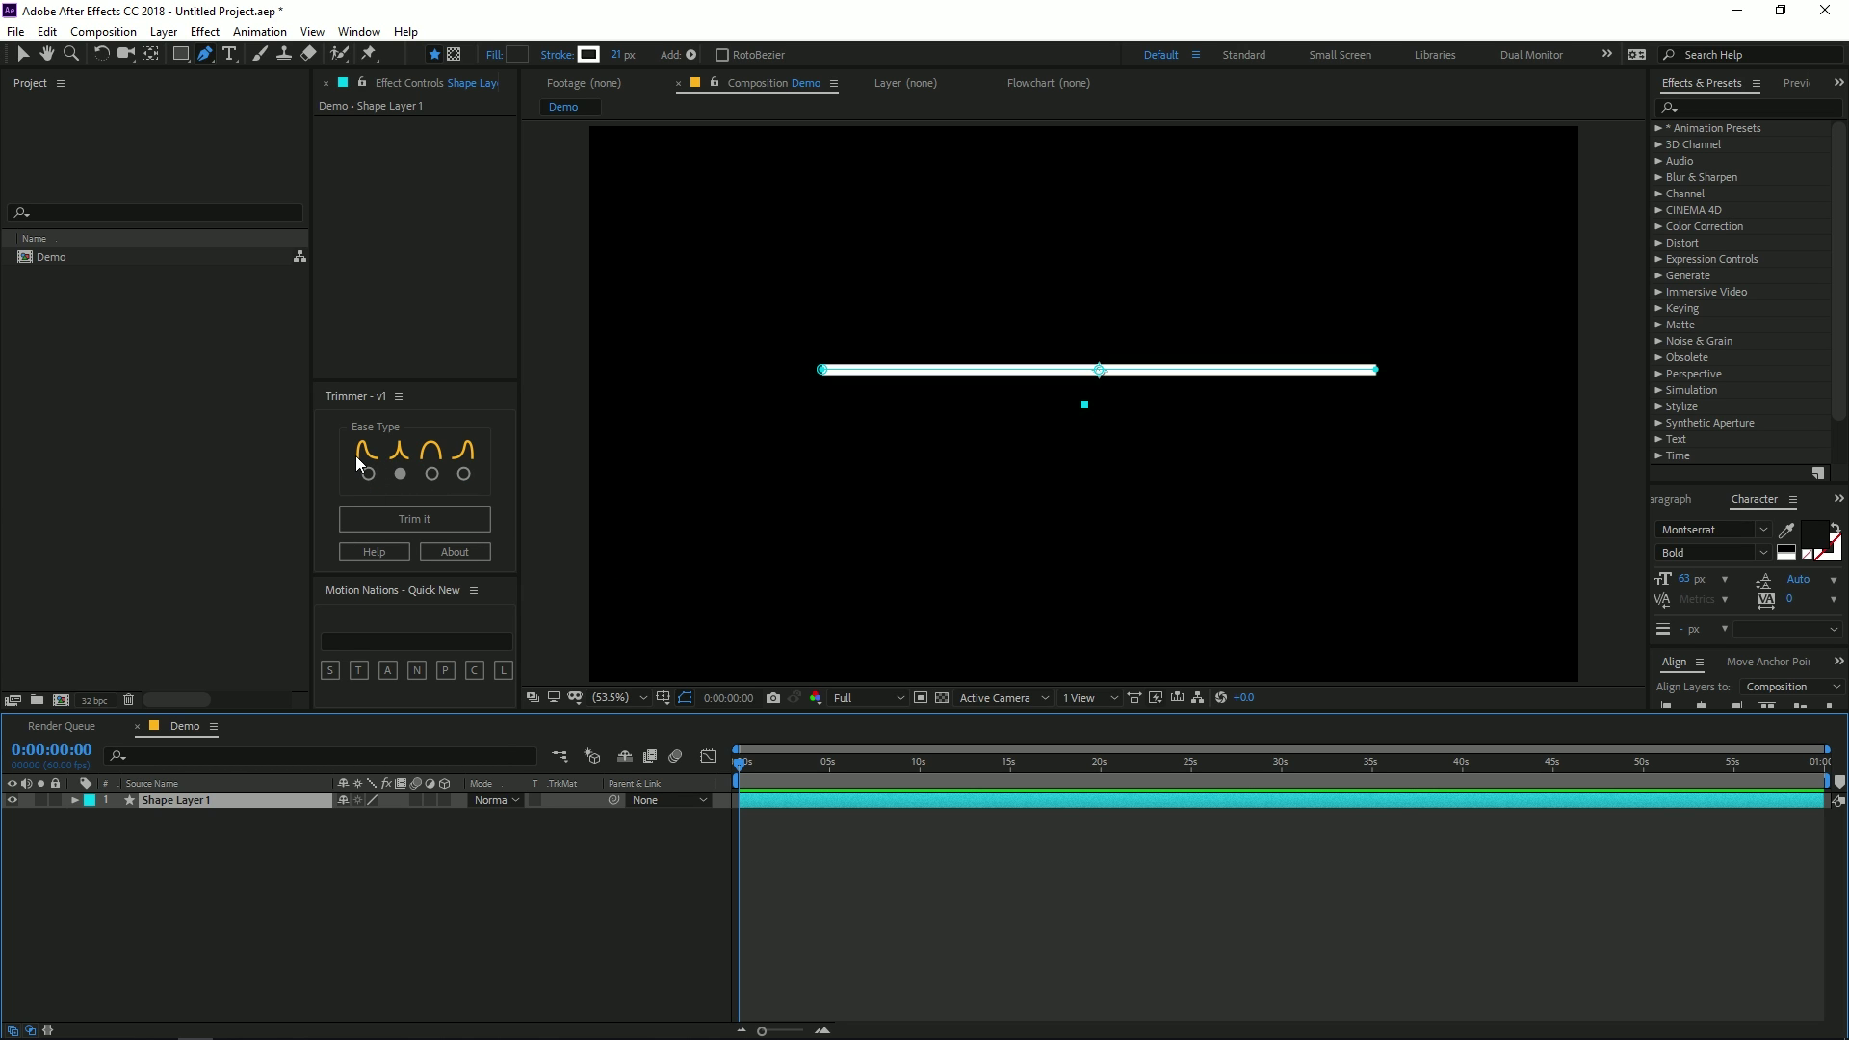
Step: View the Trimmer About and Help windows, then close both
click(455, 551)
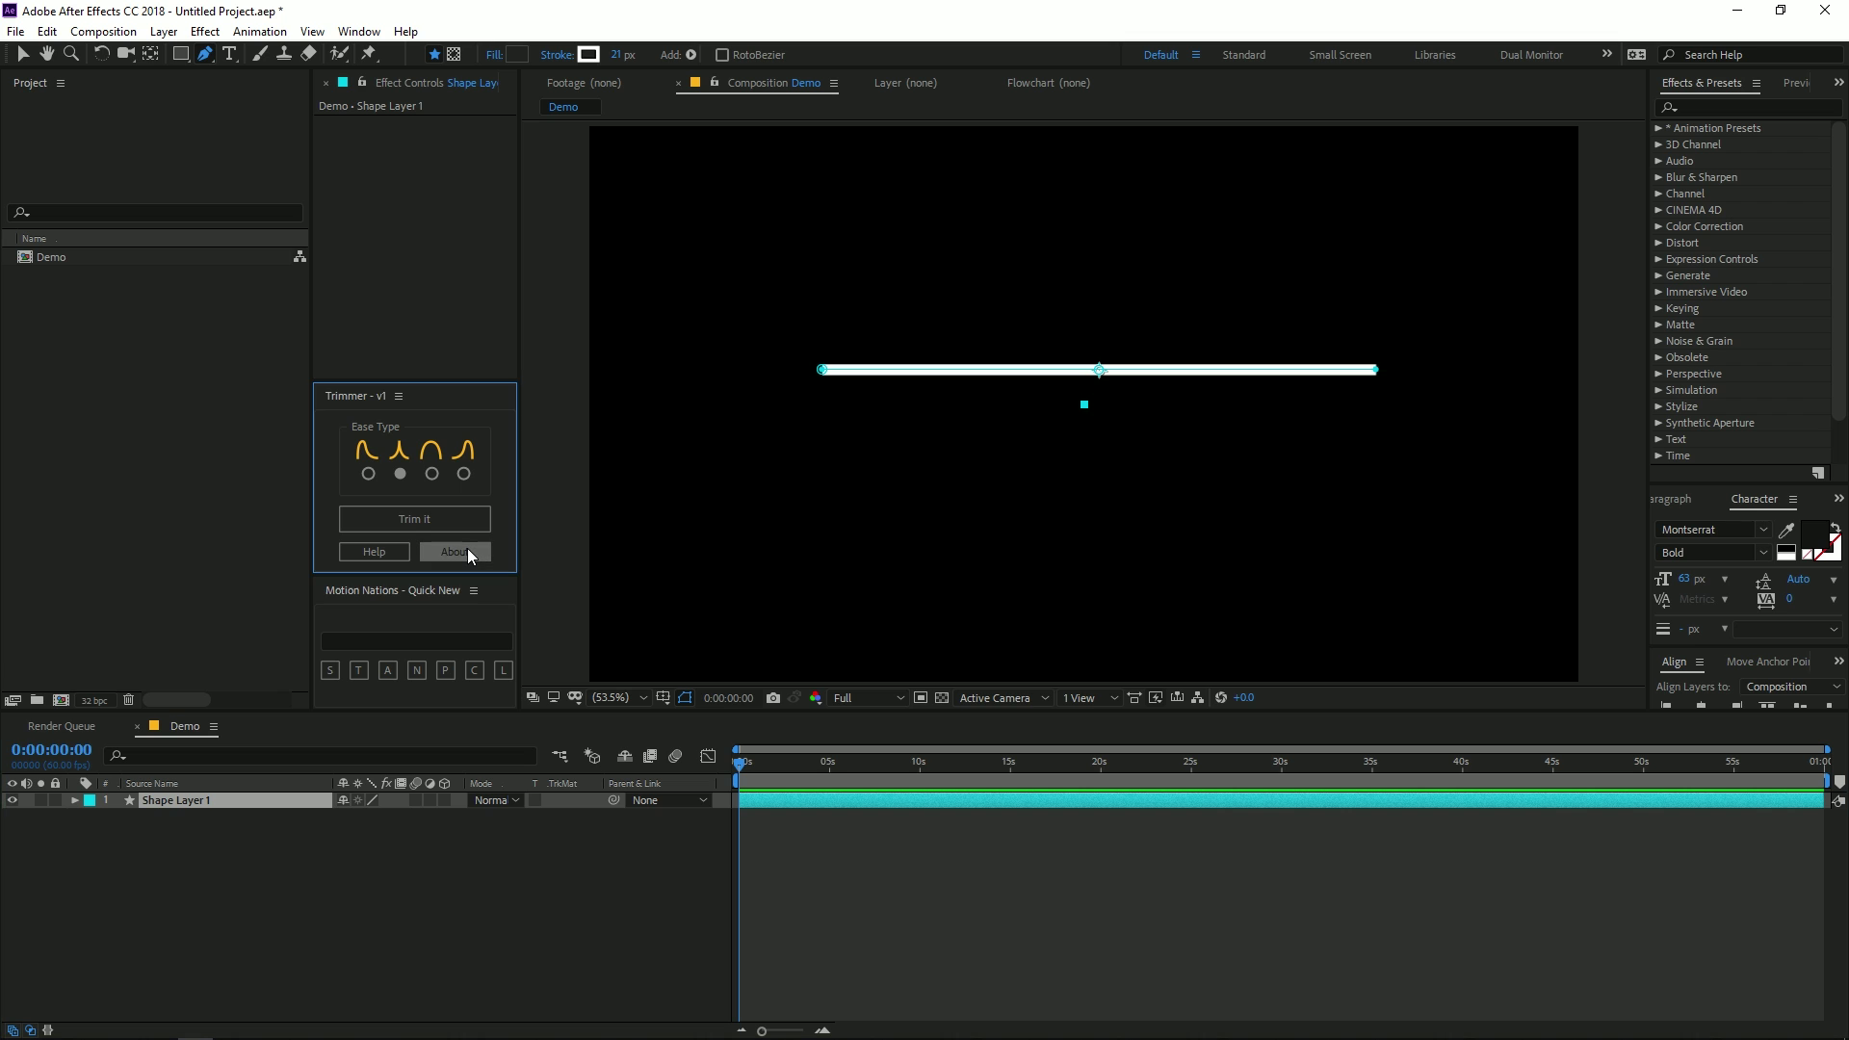
click(1070, 417)
click(371, 553)
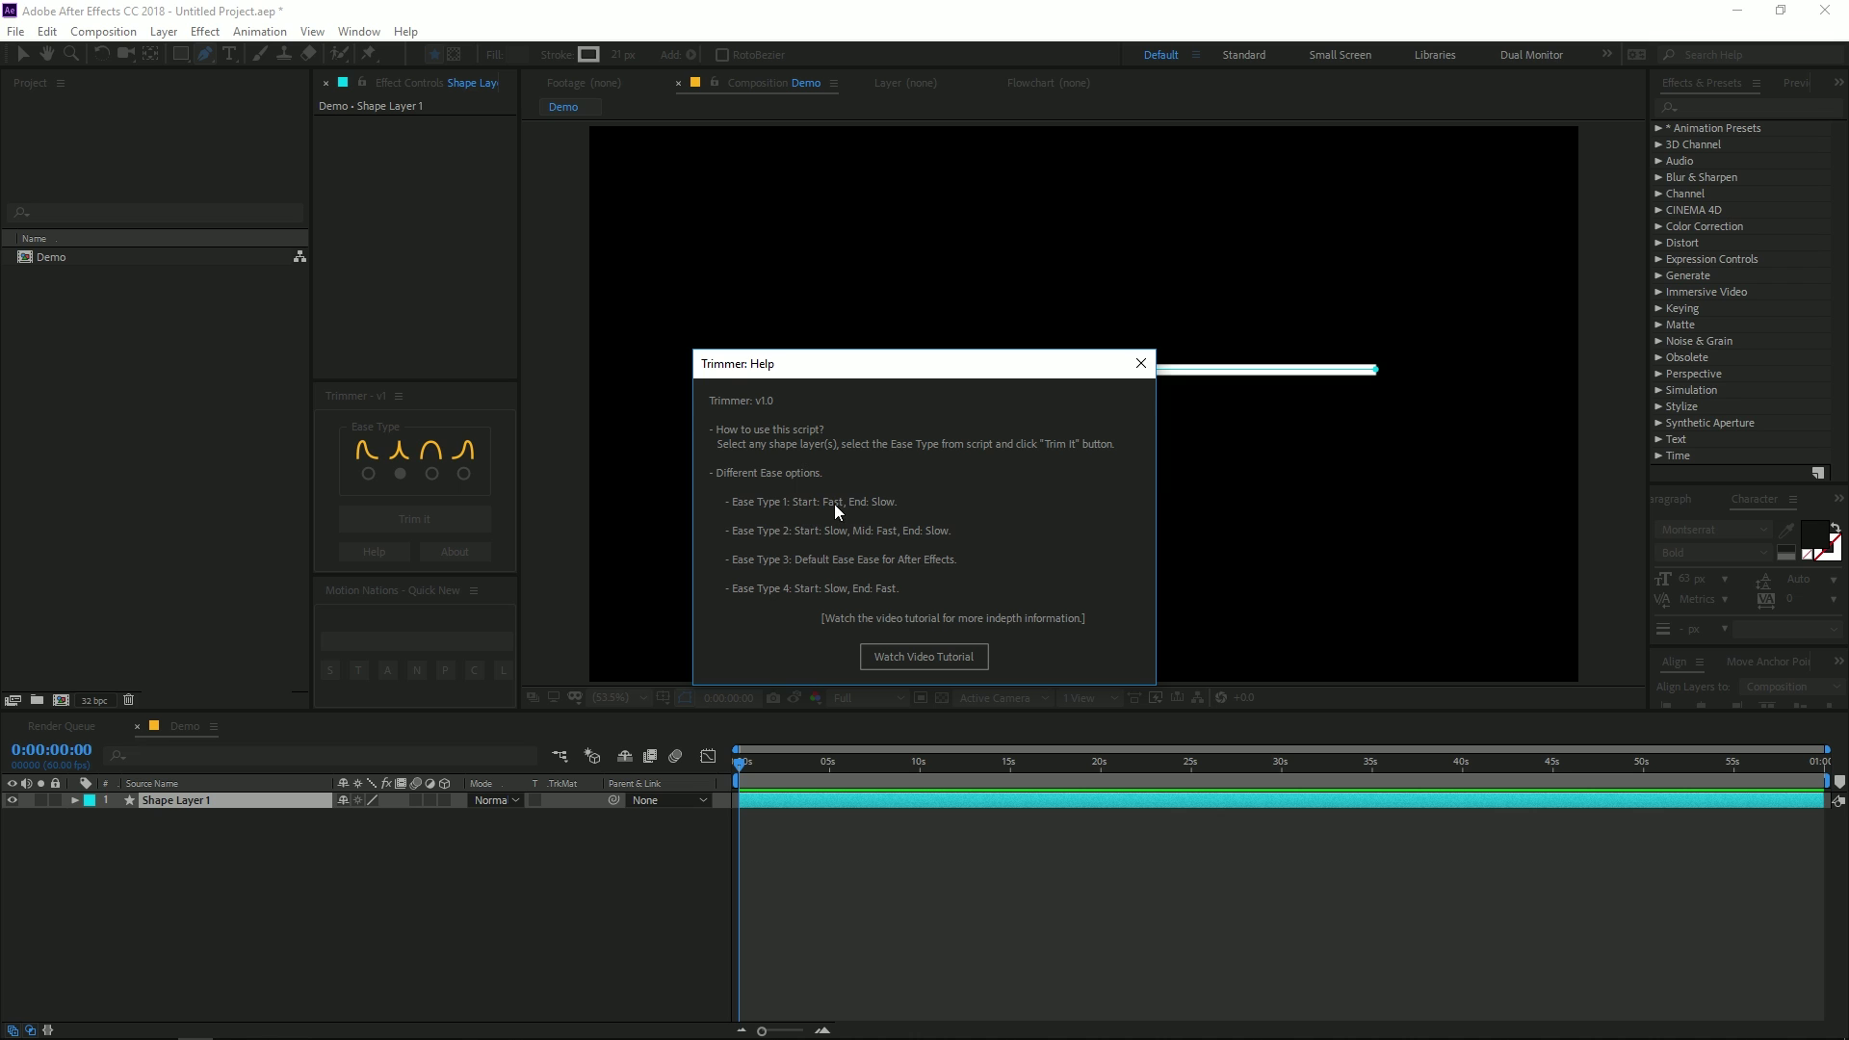
click(1140, 363)
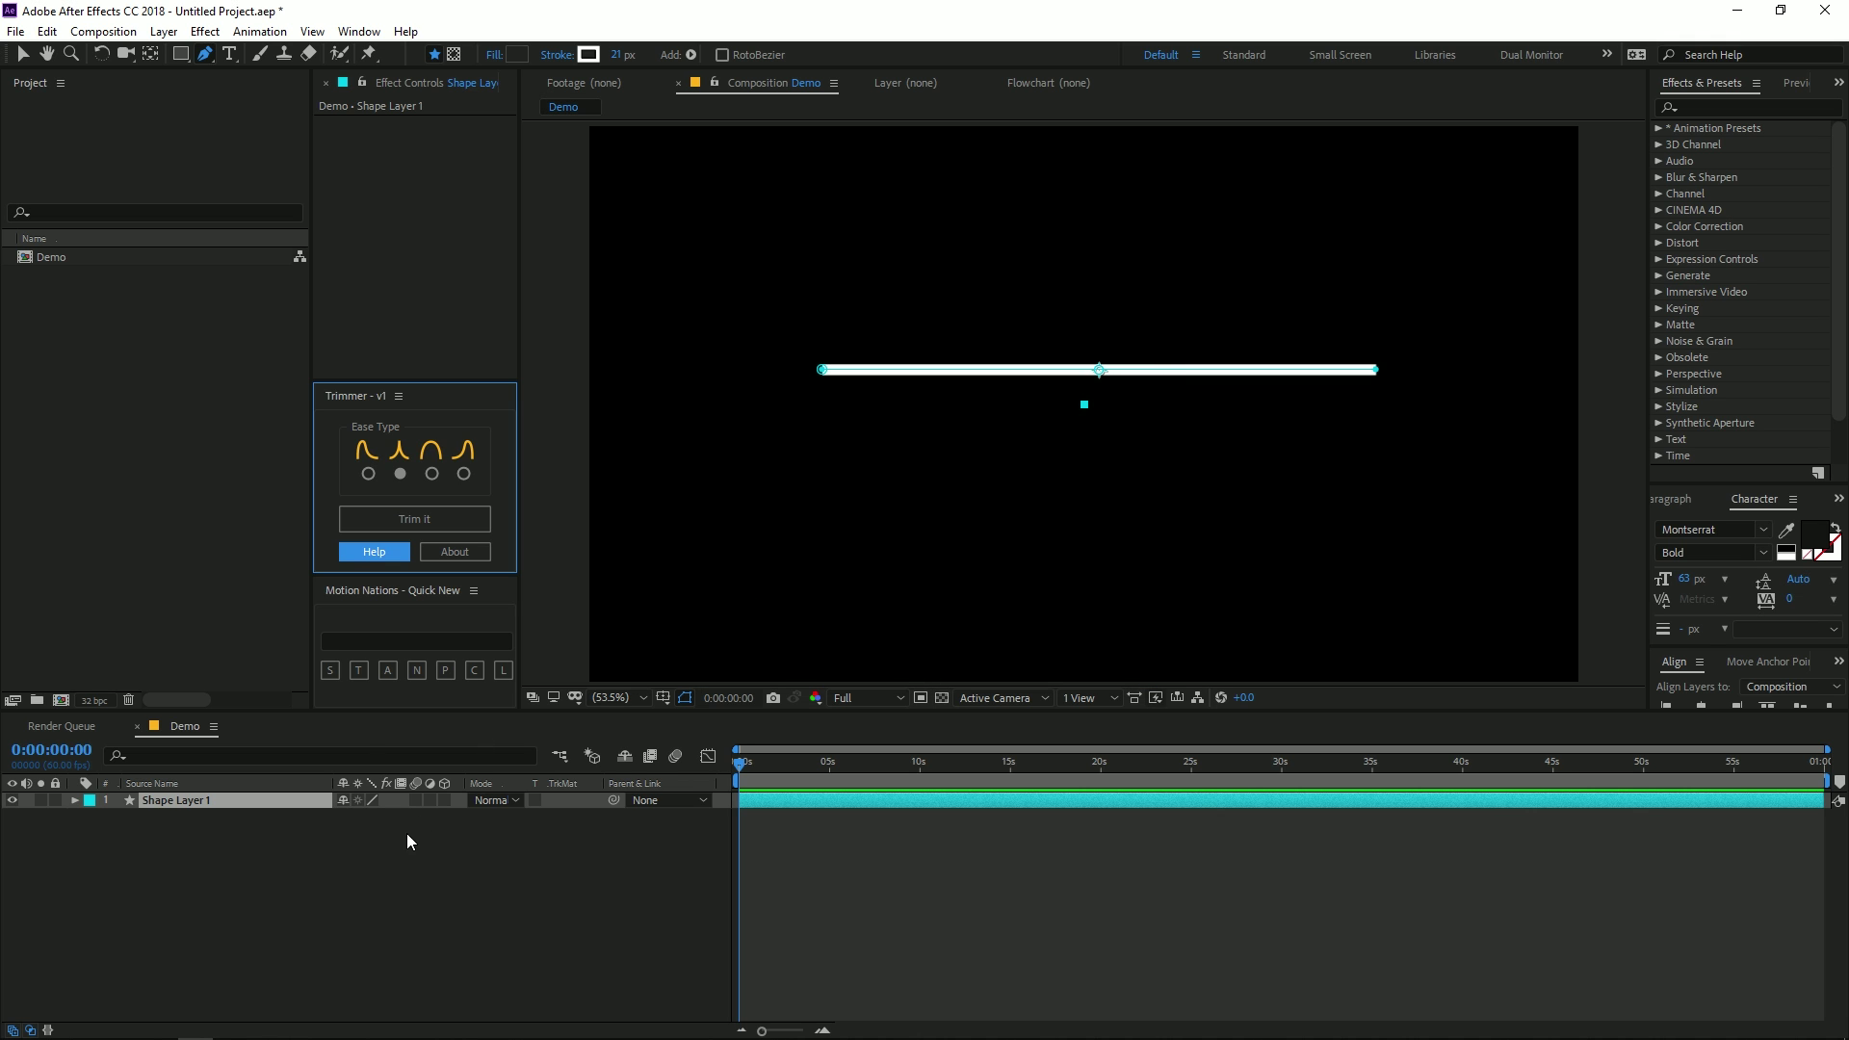
click(768, 771)
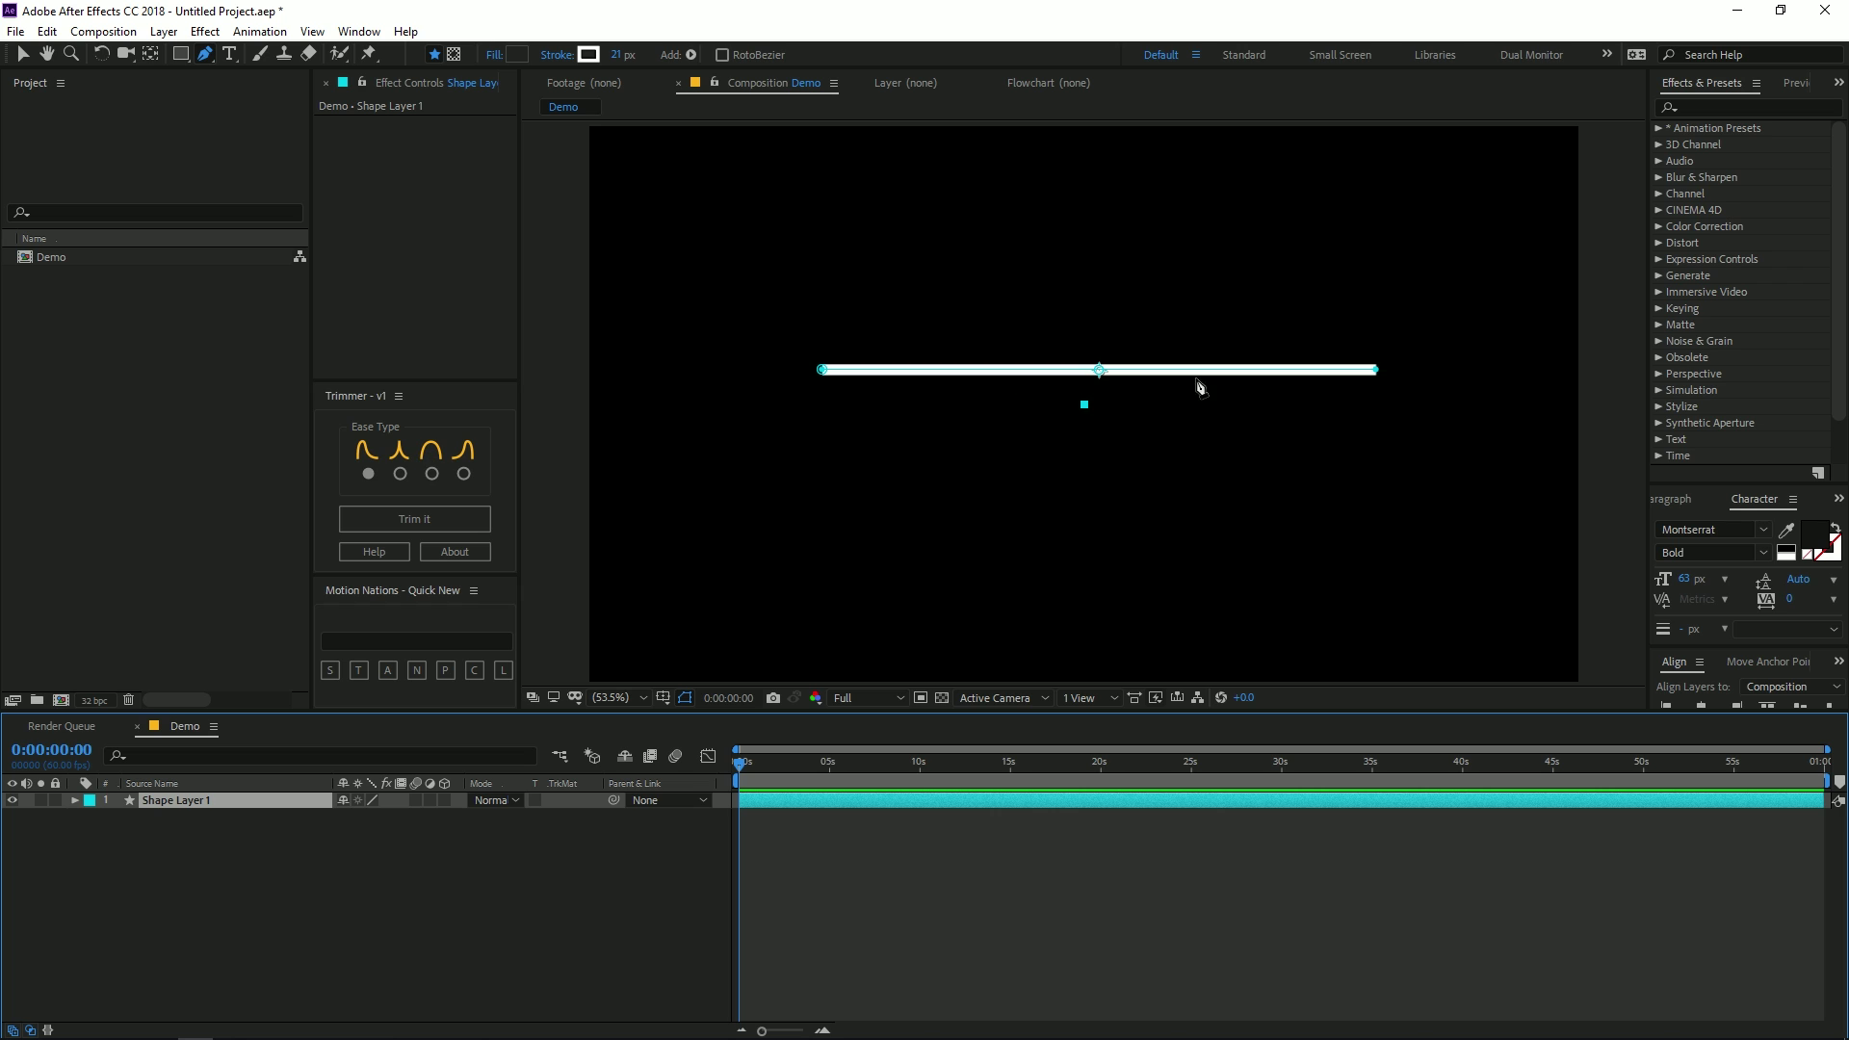
Step: Apply the Trimmer trim animation to the line, ending at about 10 seconds
drag(754, 767, 919, 768)
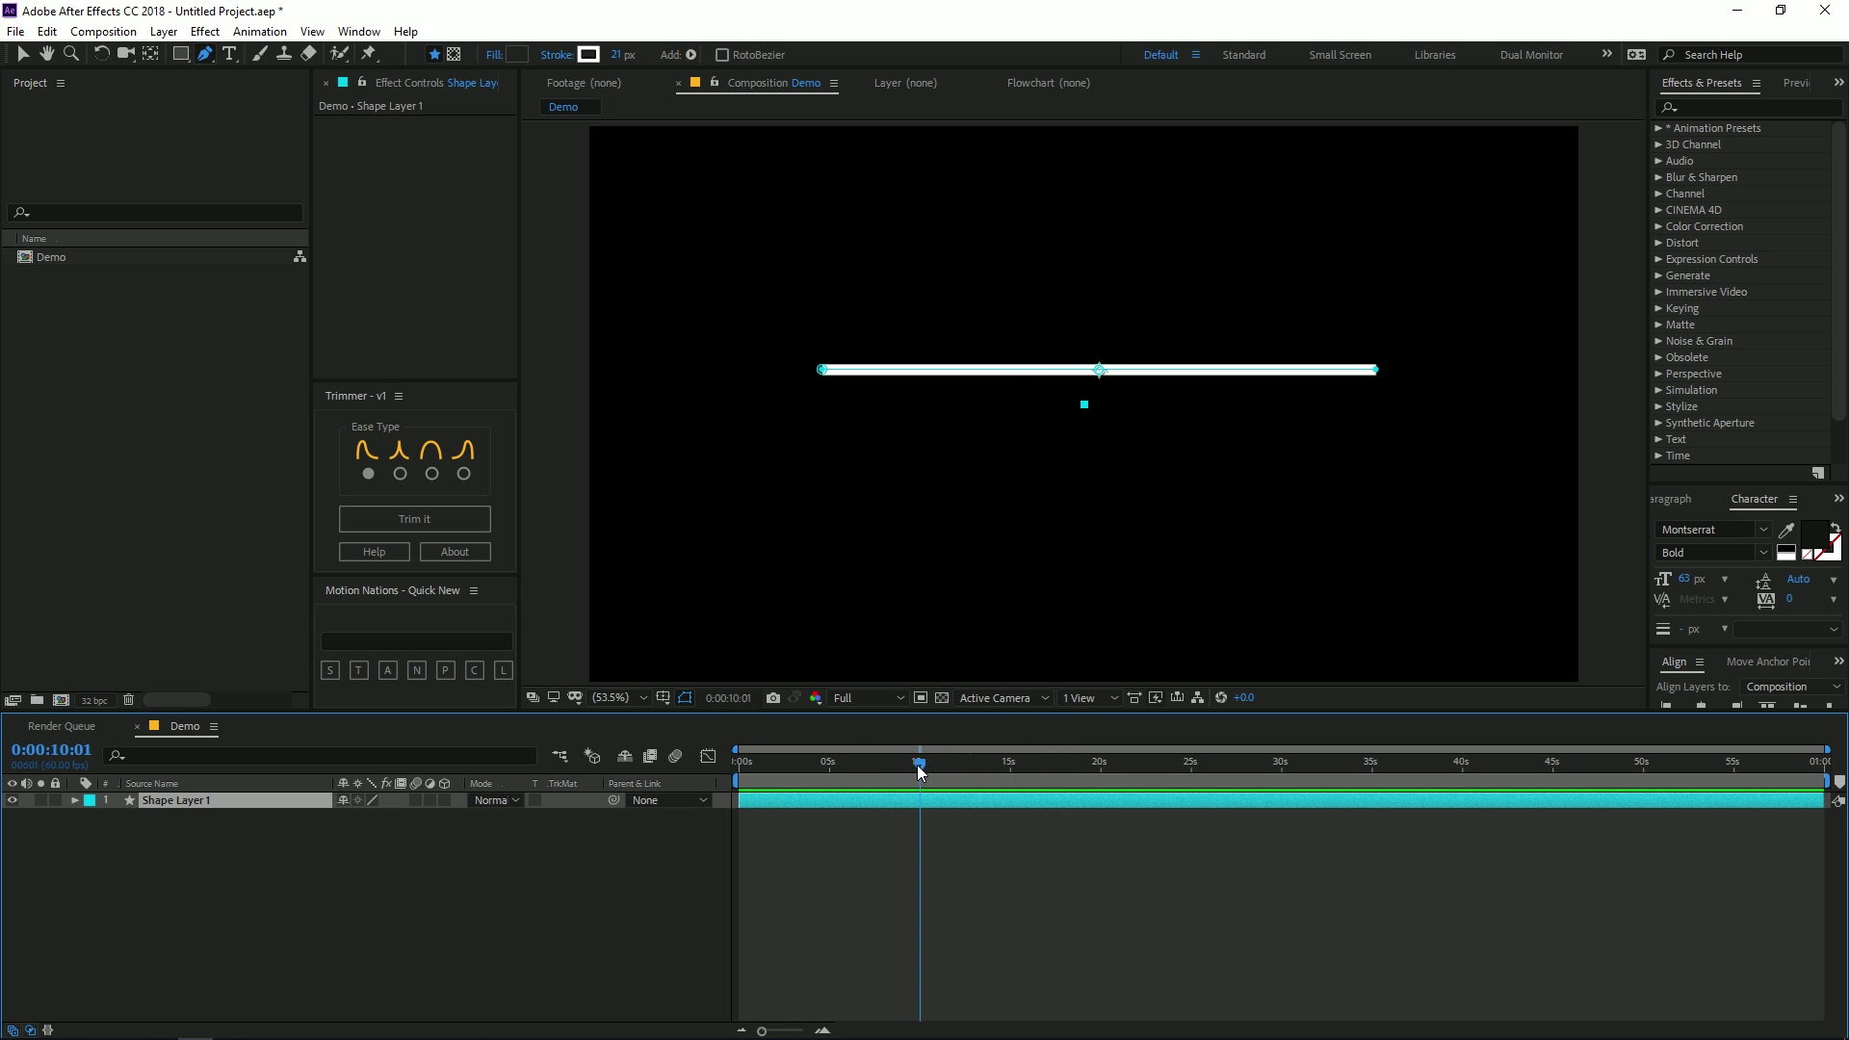
click(416, 520)
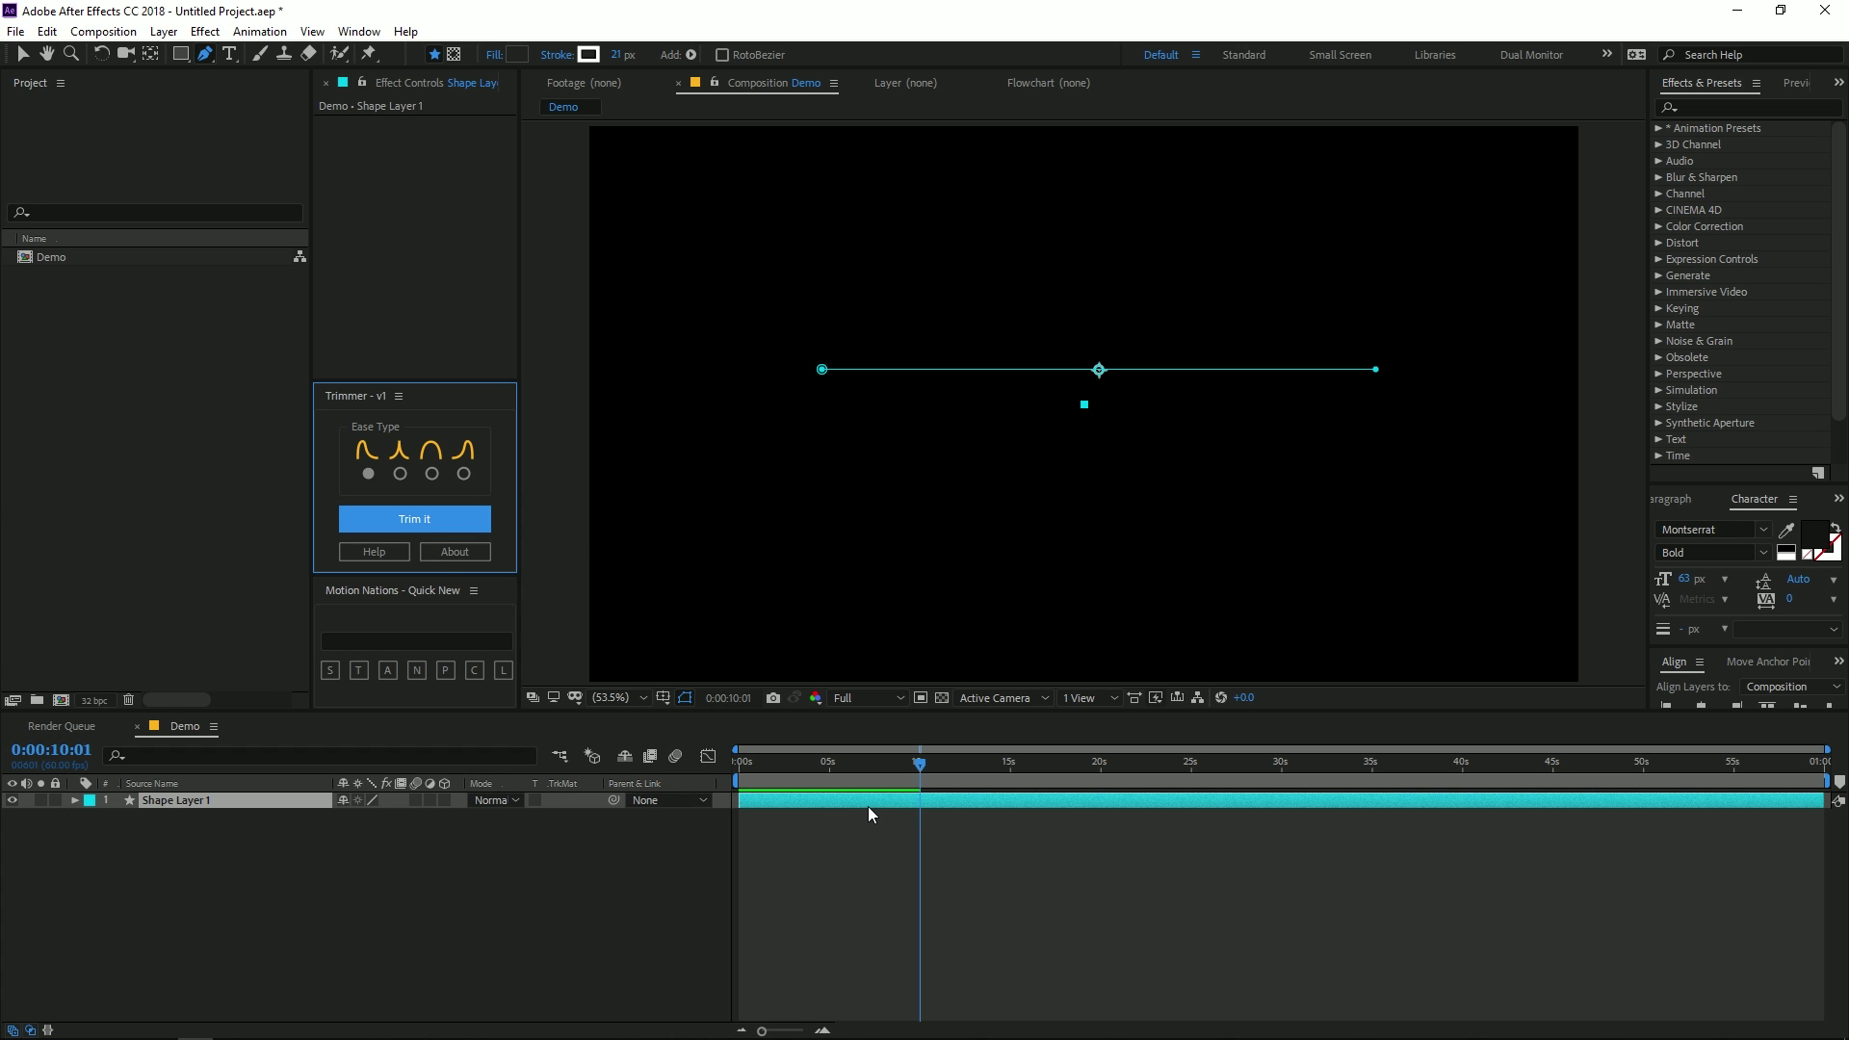
click(910, 797)
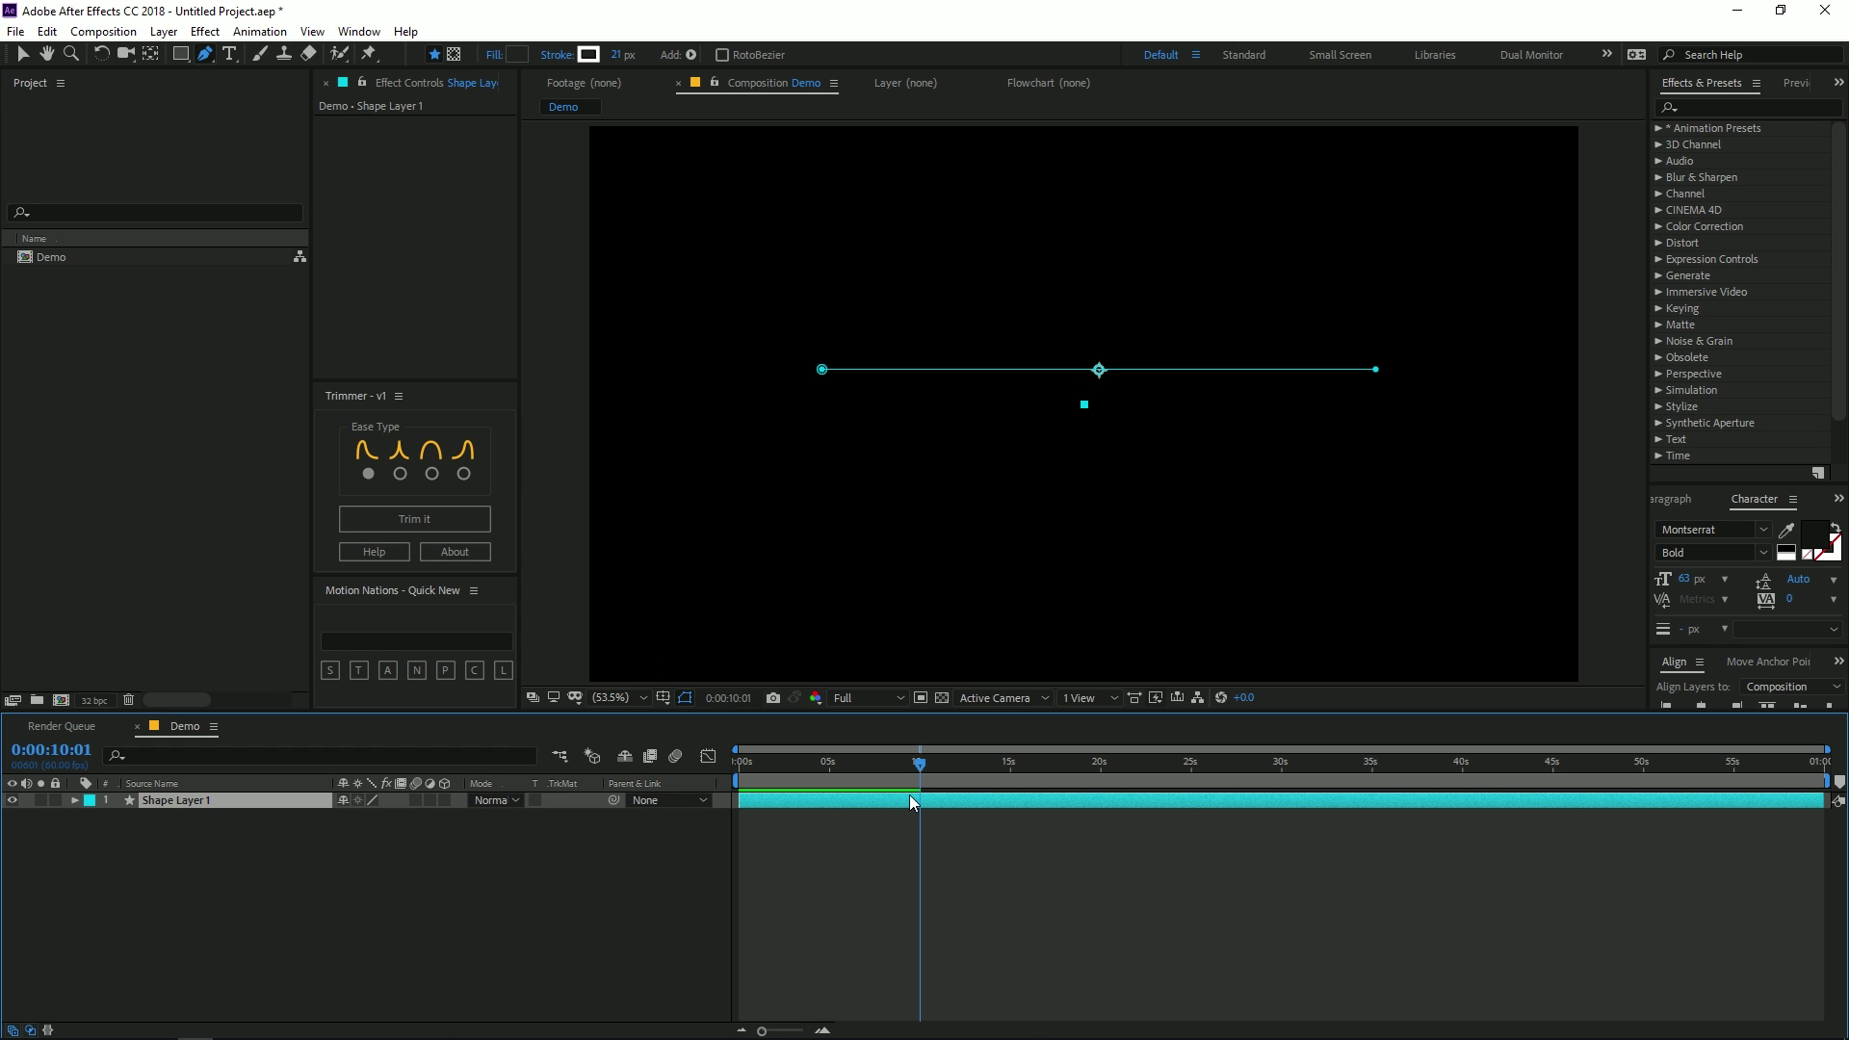
Step: Reveal the trim Start and End keyframes, zoom the timeline, and select all four
key(u)
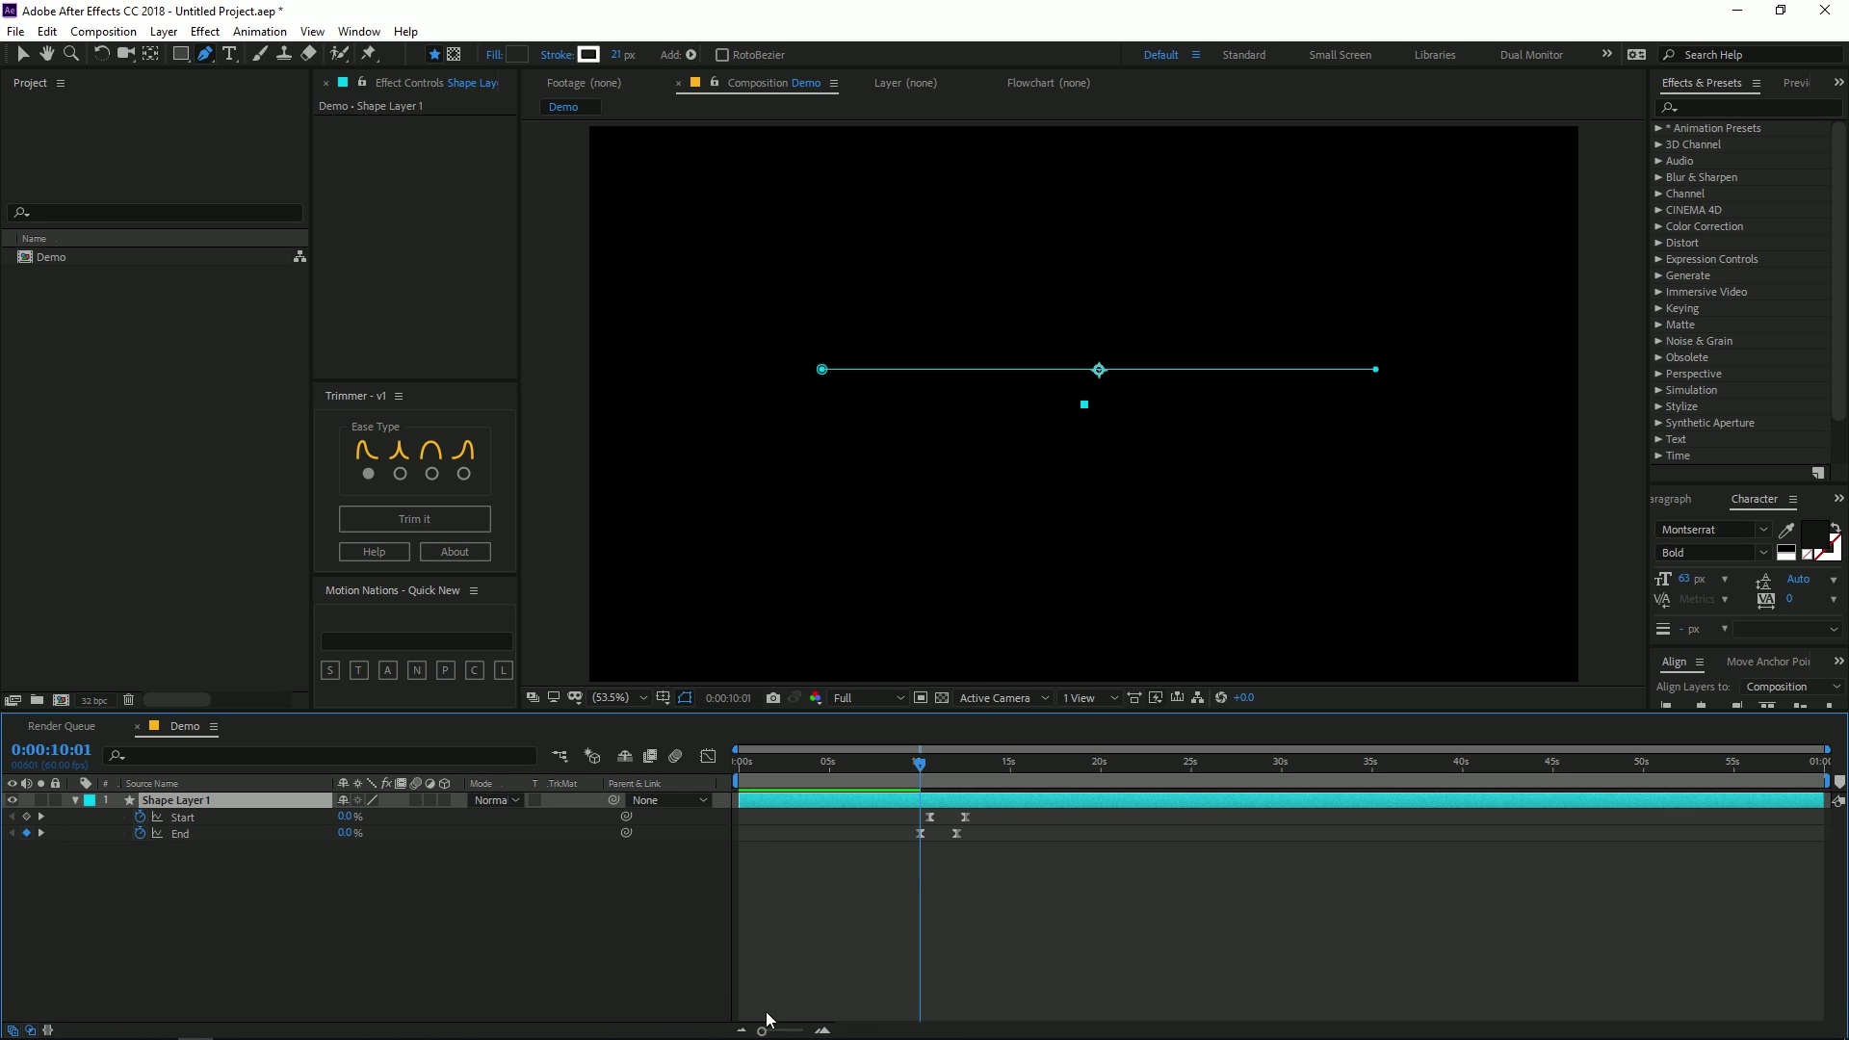
mouse_move(760, 1031)
mouse_down()
mouse_move(794, 1031)
mouse_move(776, 1031)
mouse_up()
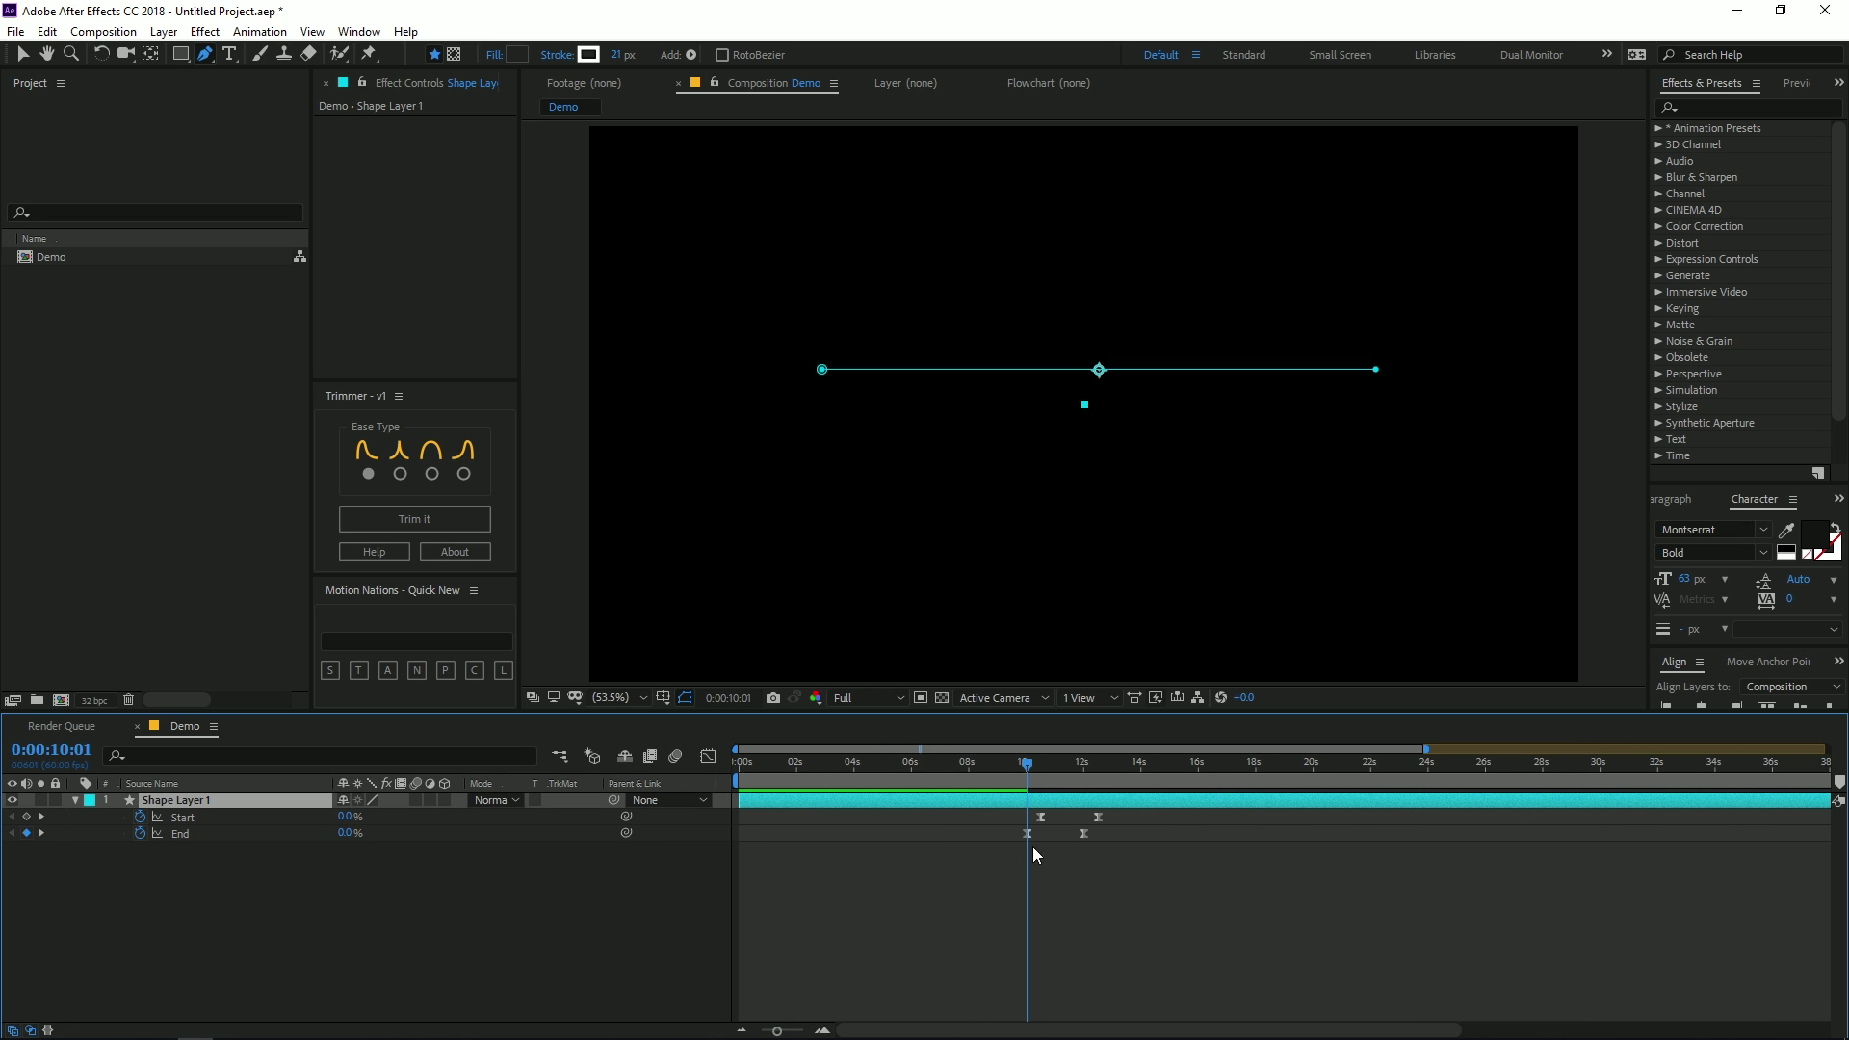
key(space)
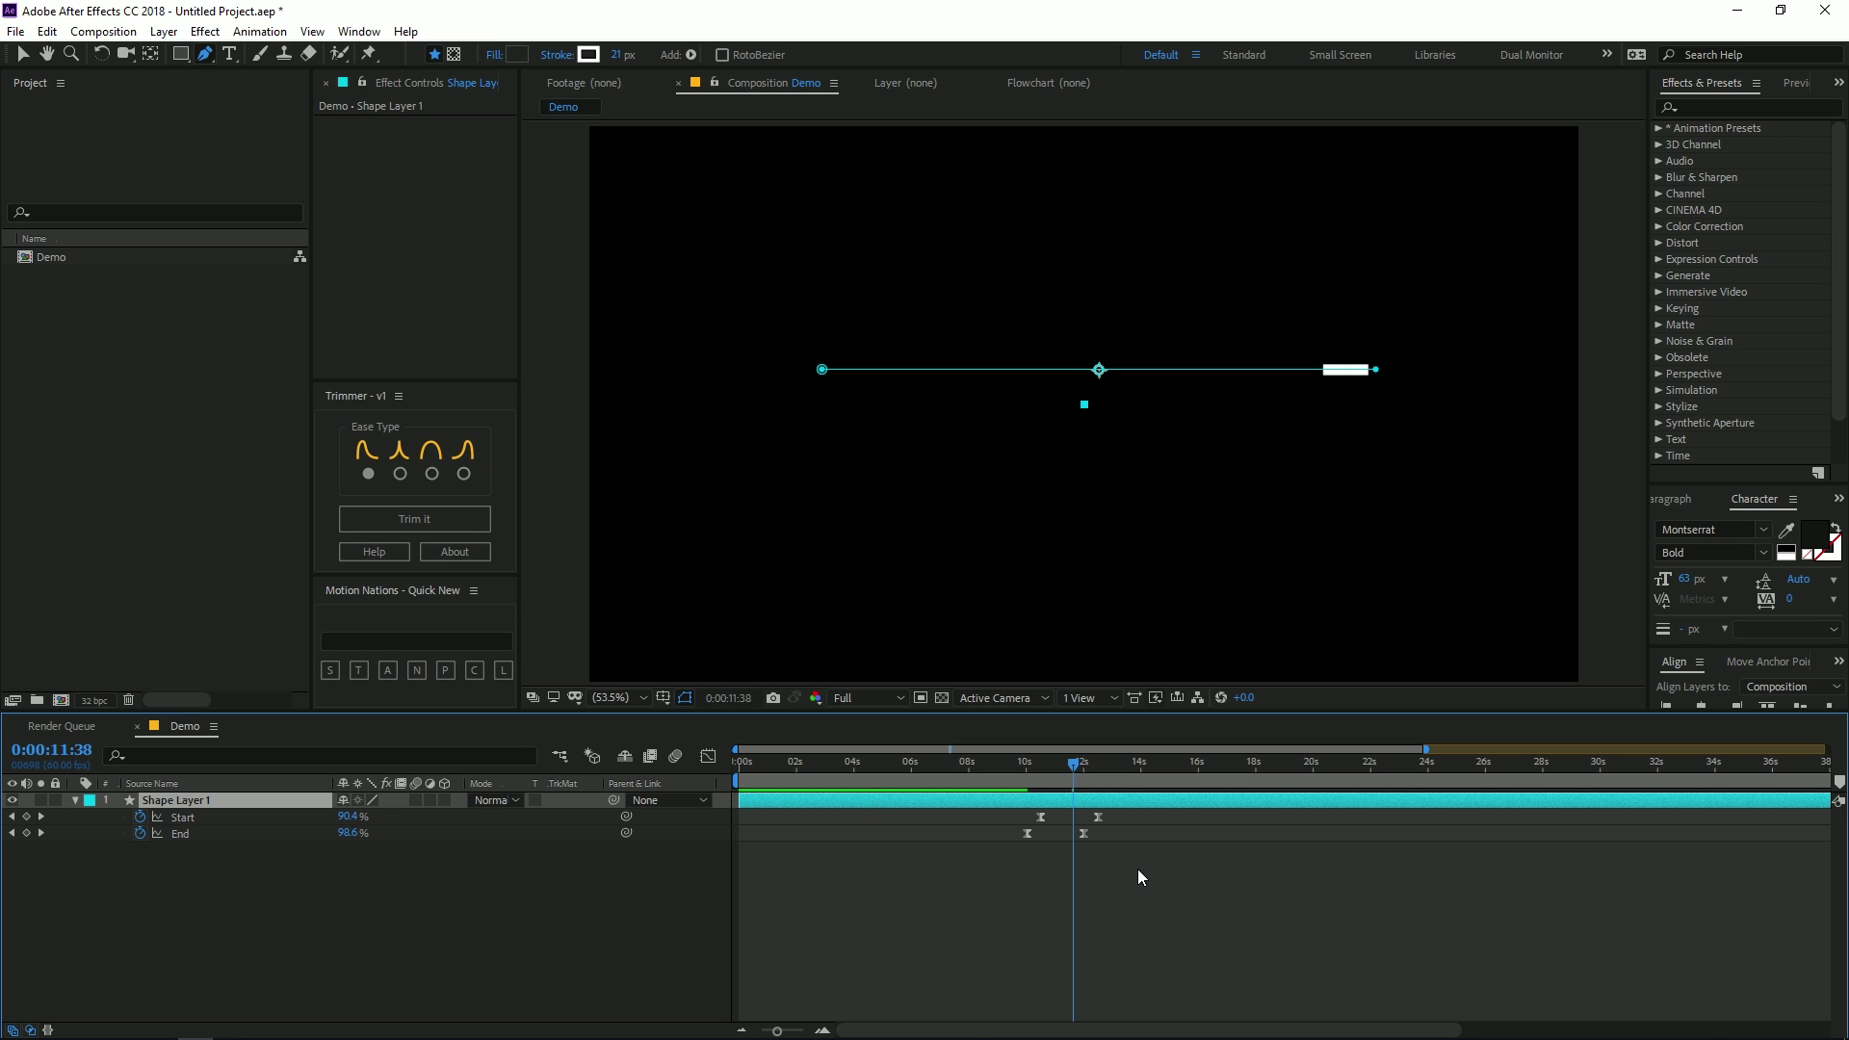
drag(1139, 878, 996, 817)
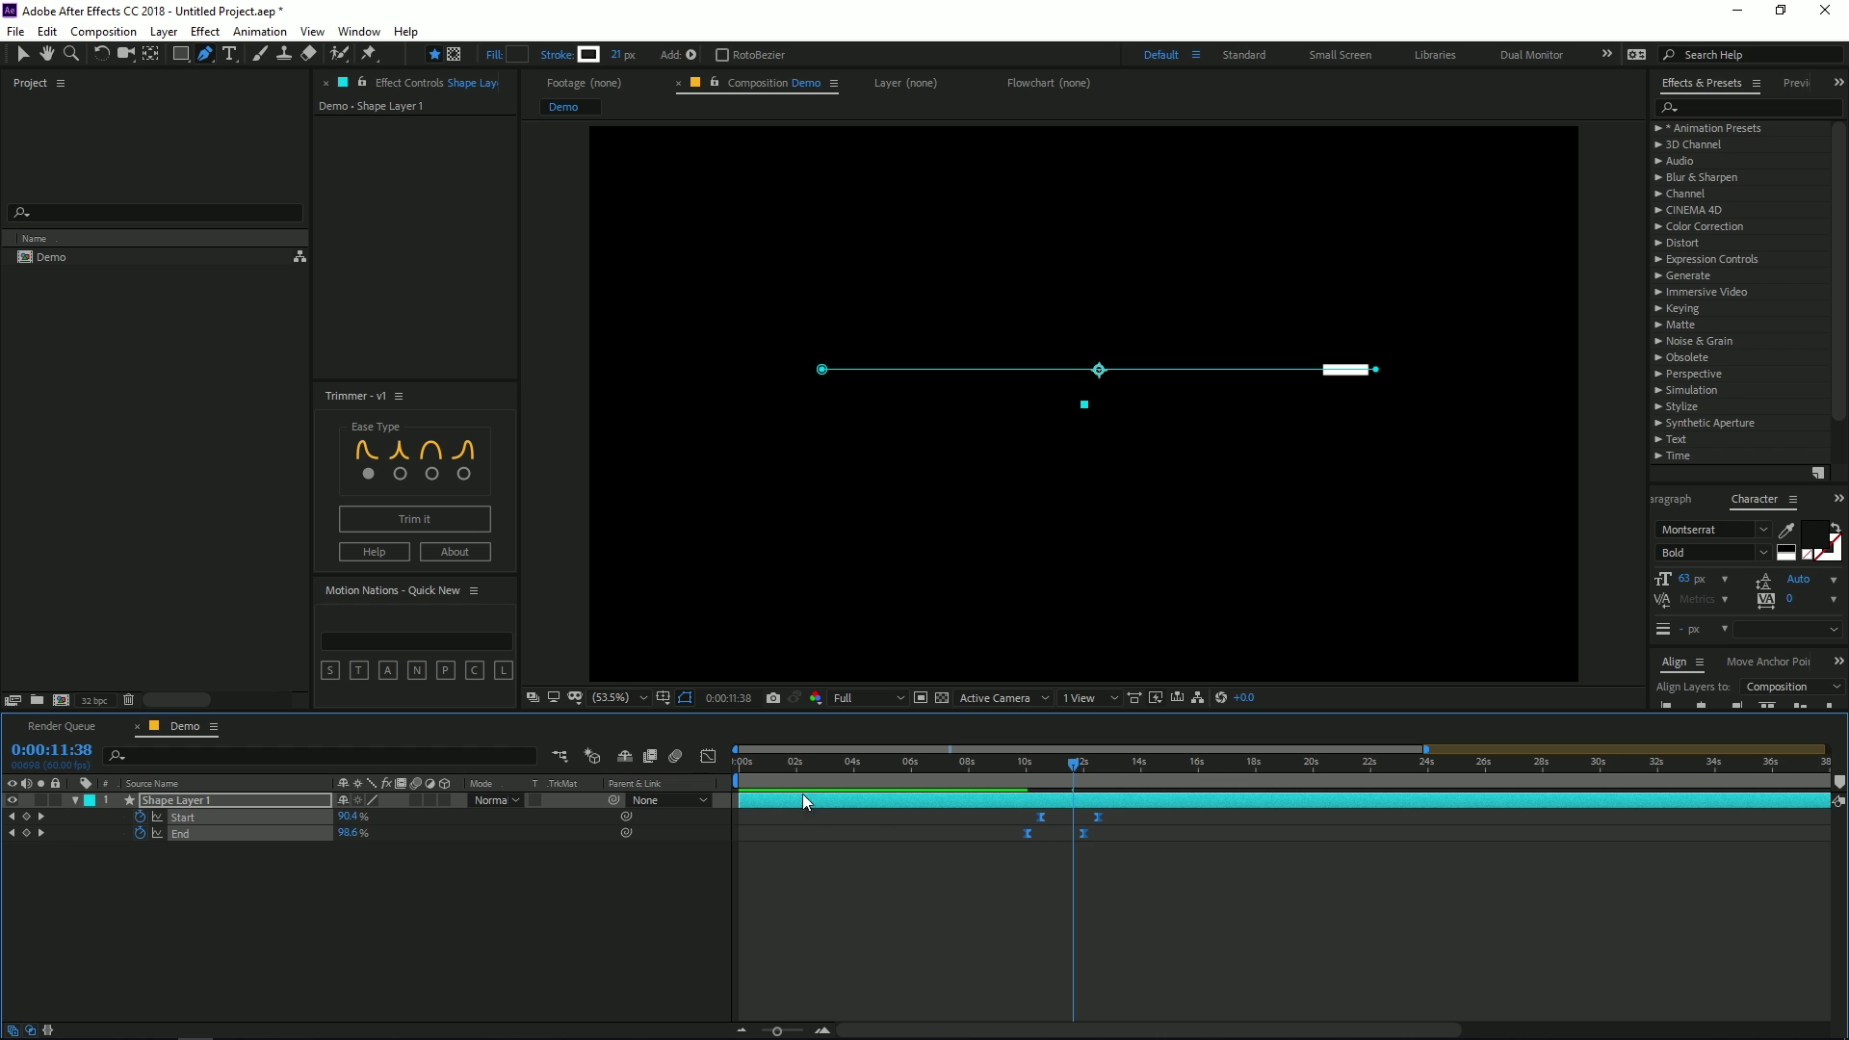
click(708, 760)
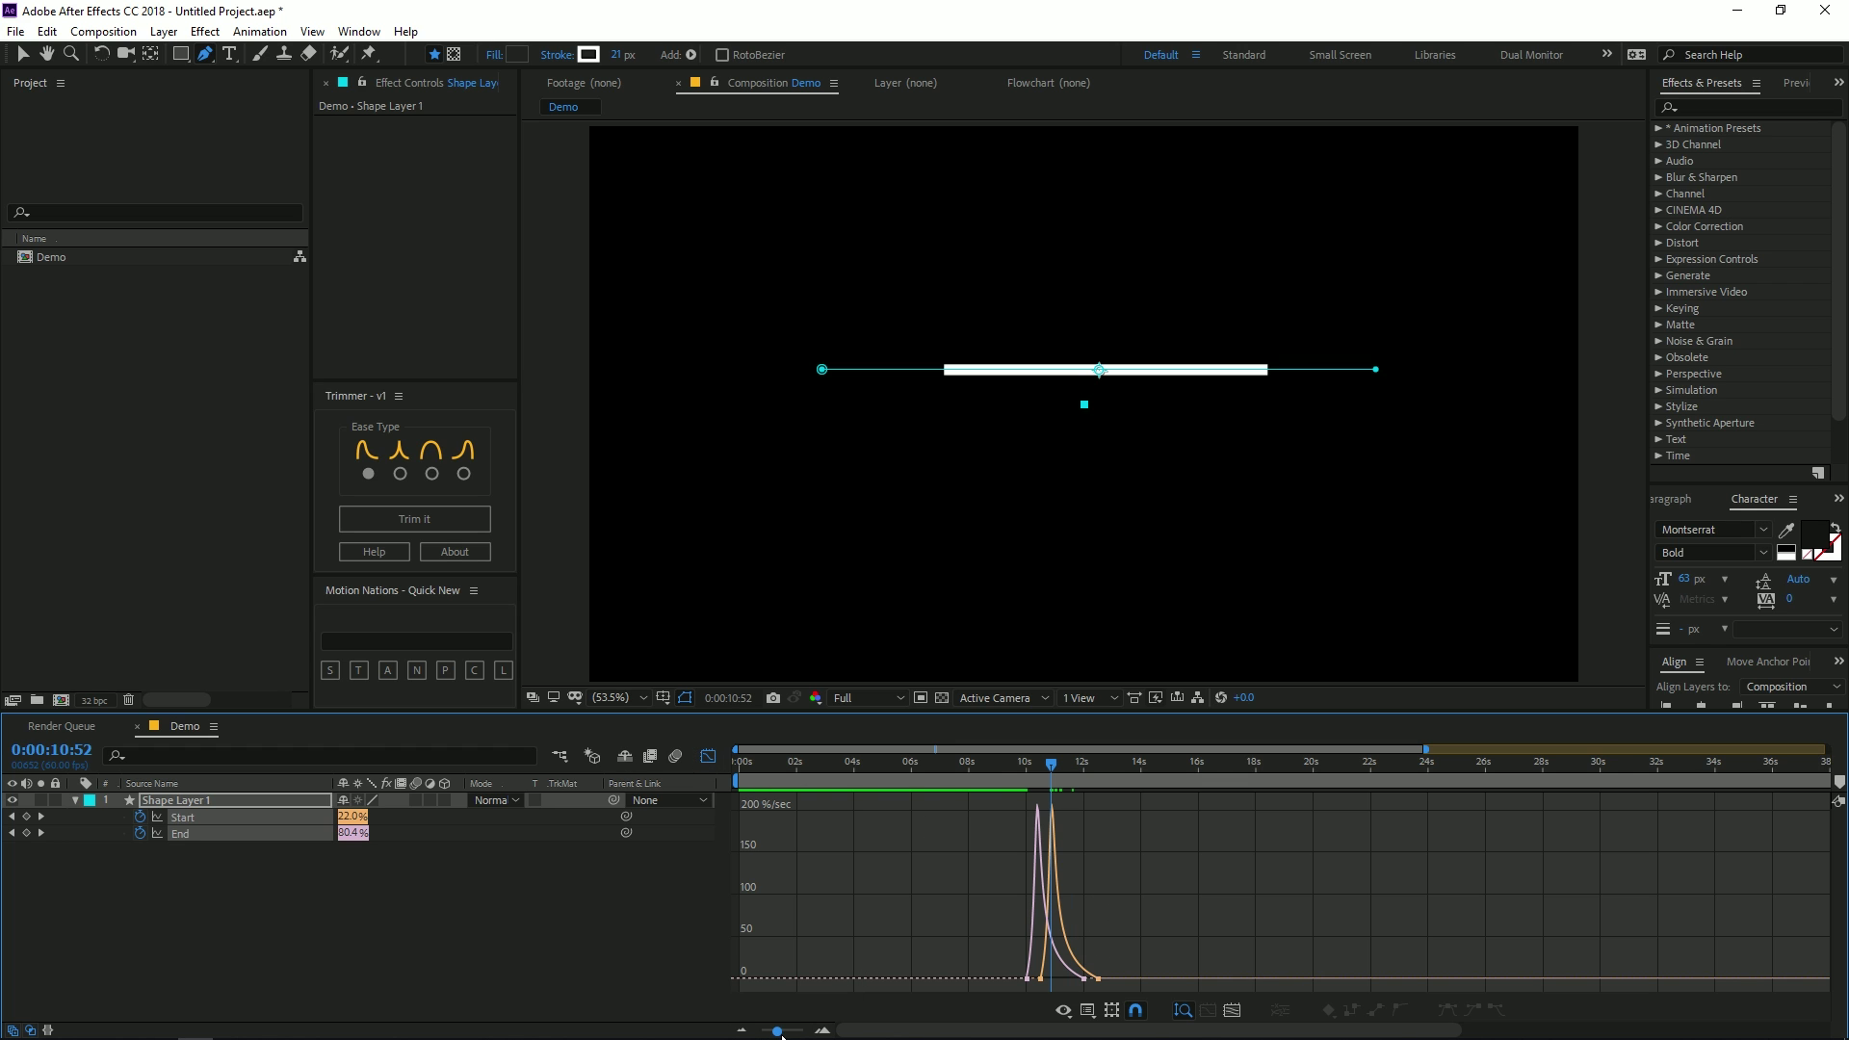
drag(778, 1031, 792, 1031)
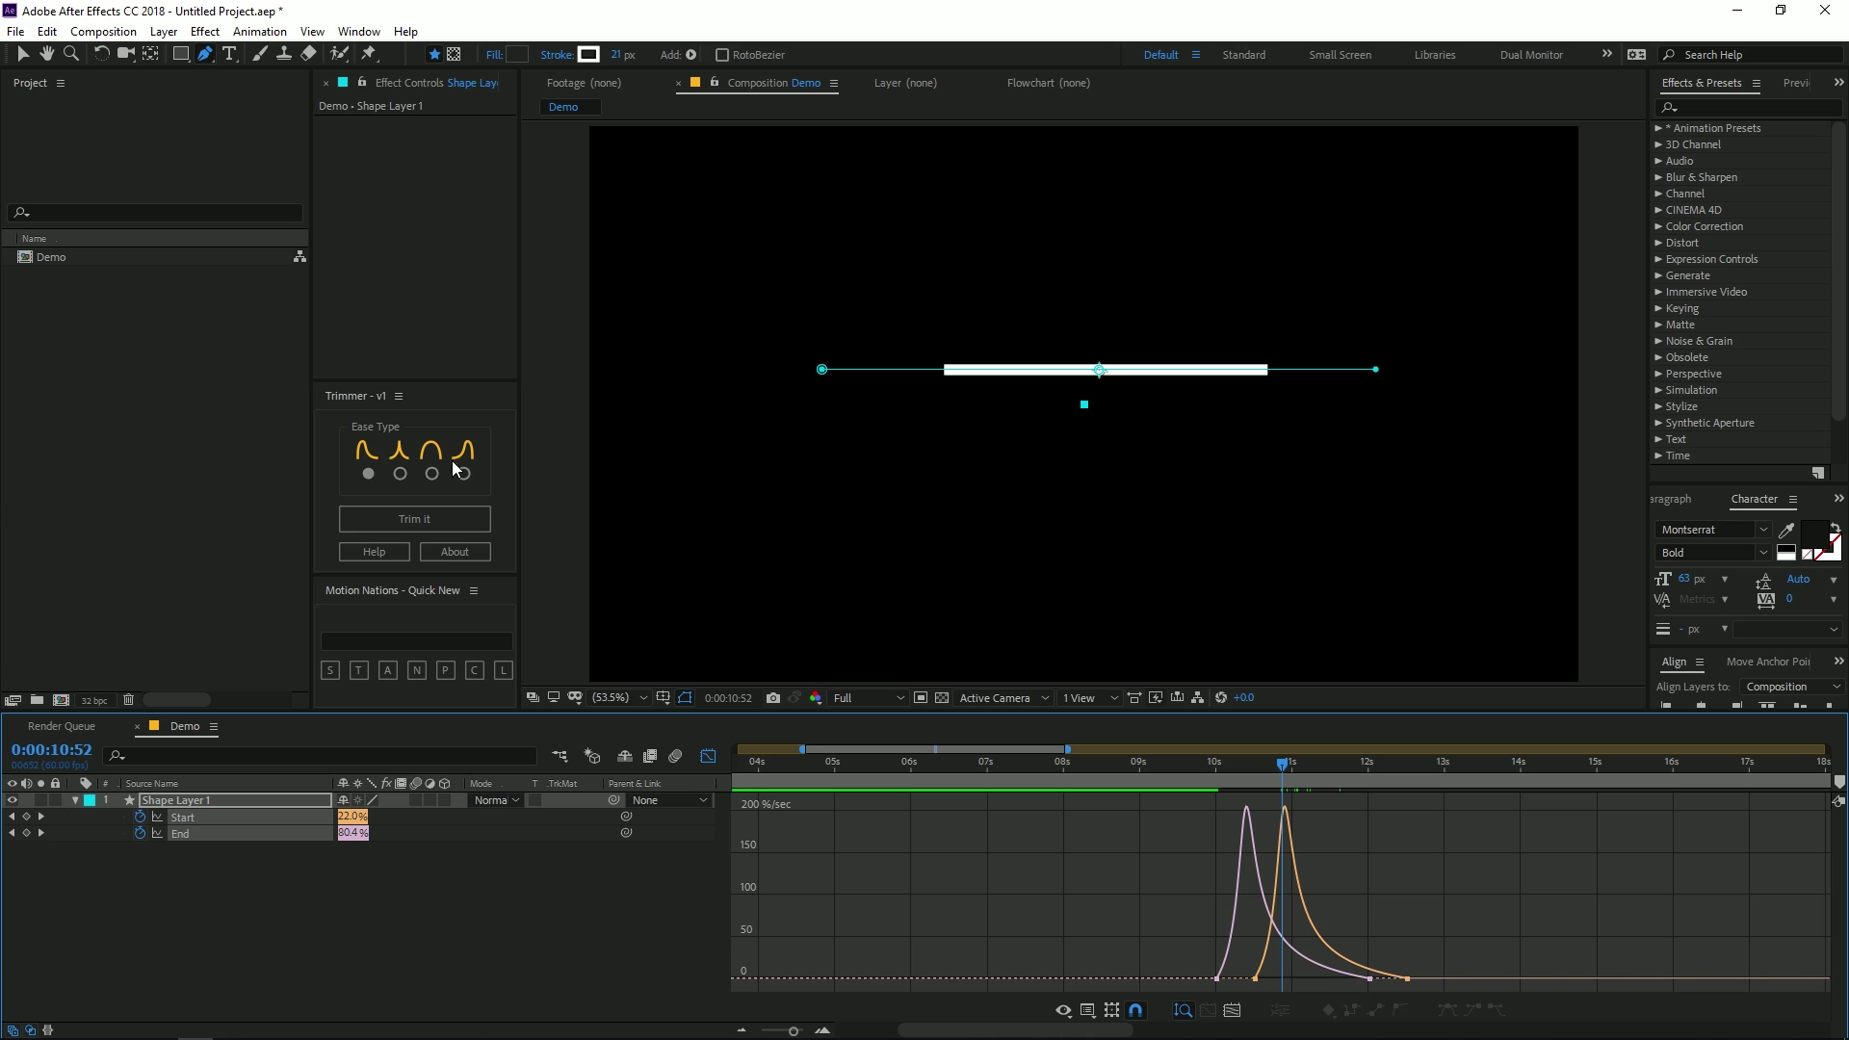
click(707, 756)
click(965, 951)
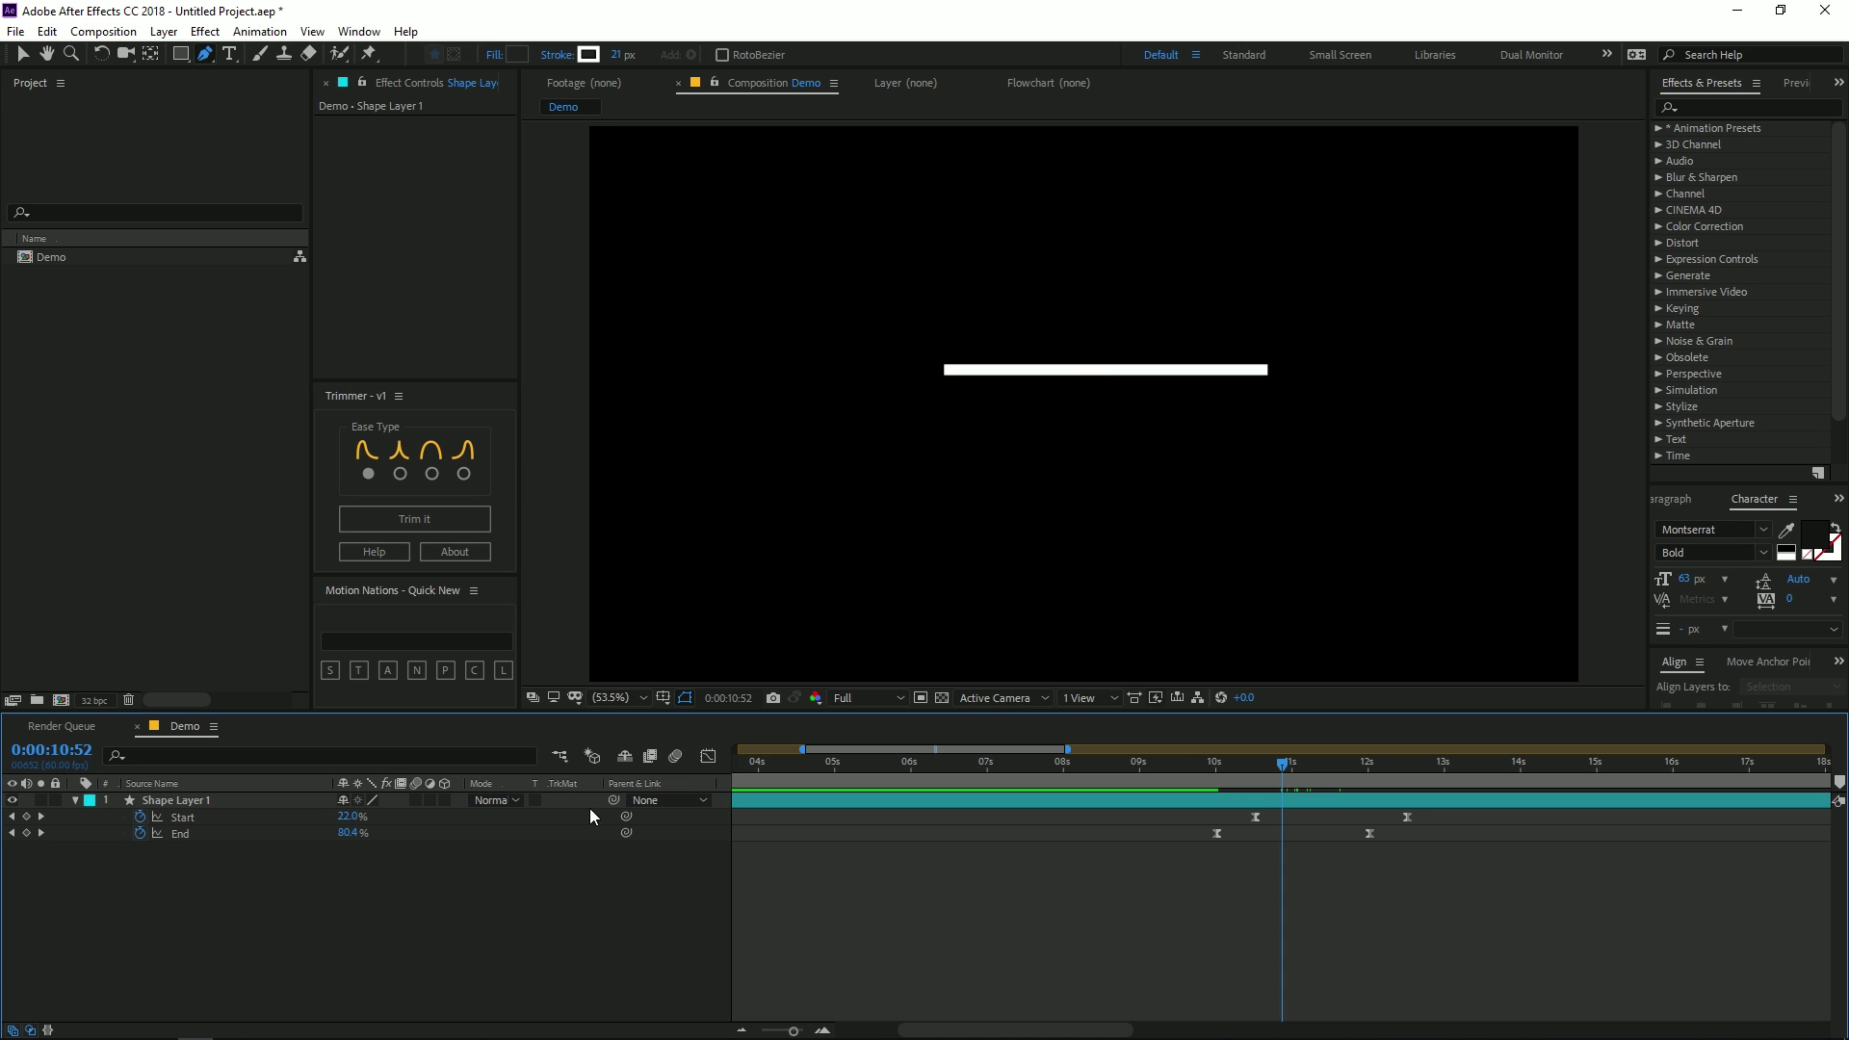
key(space)
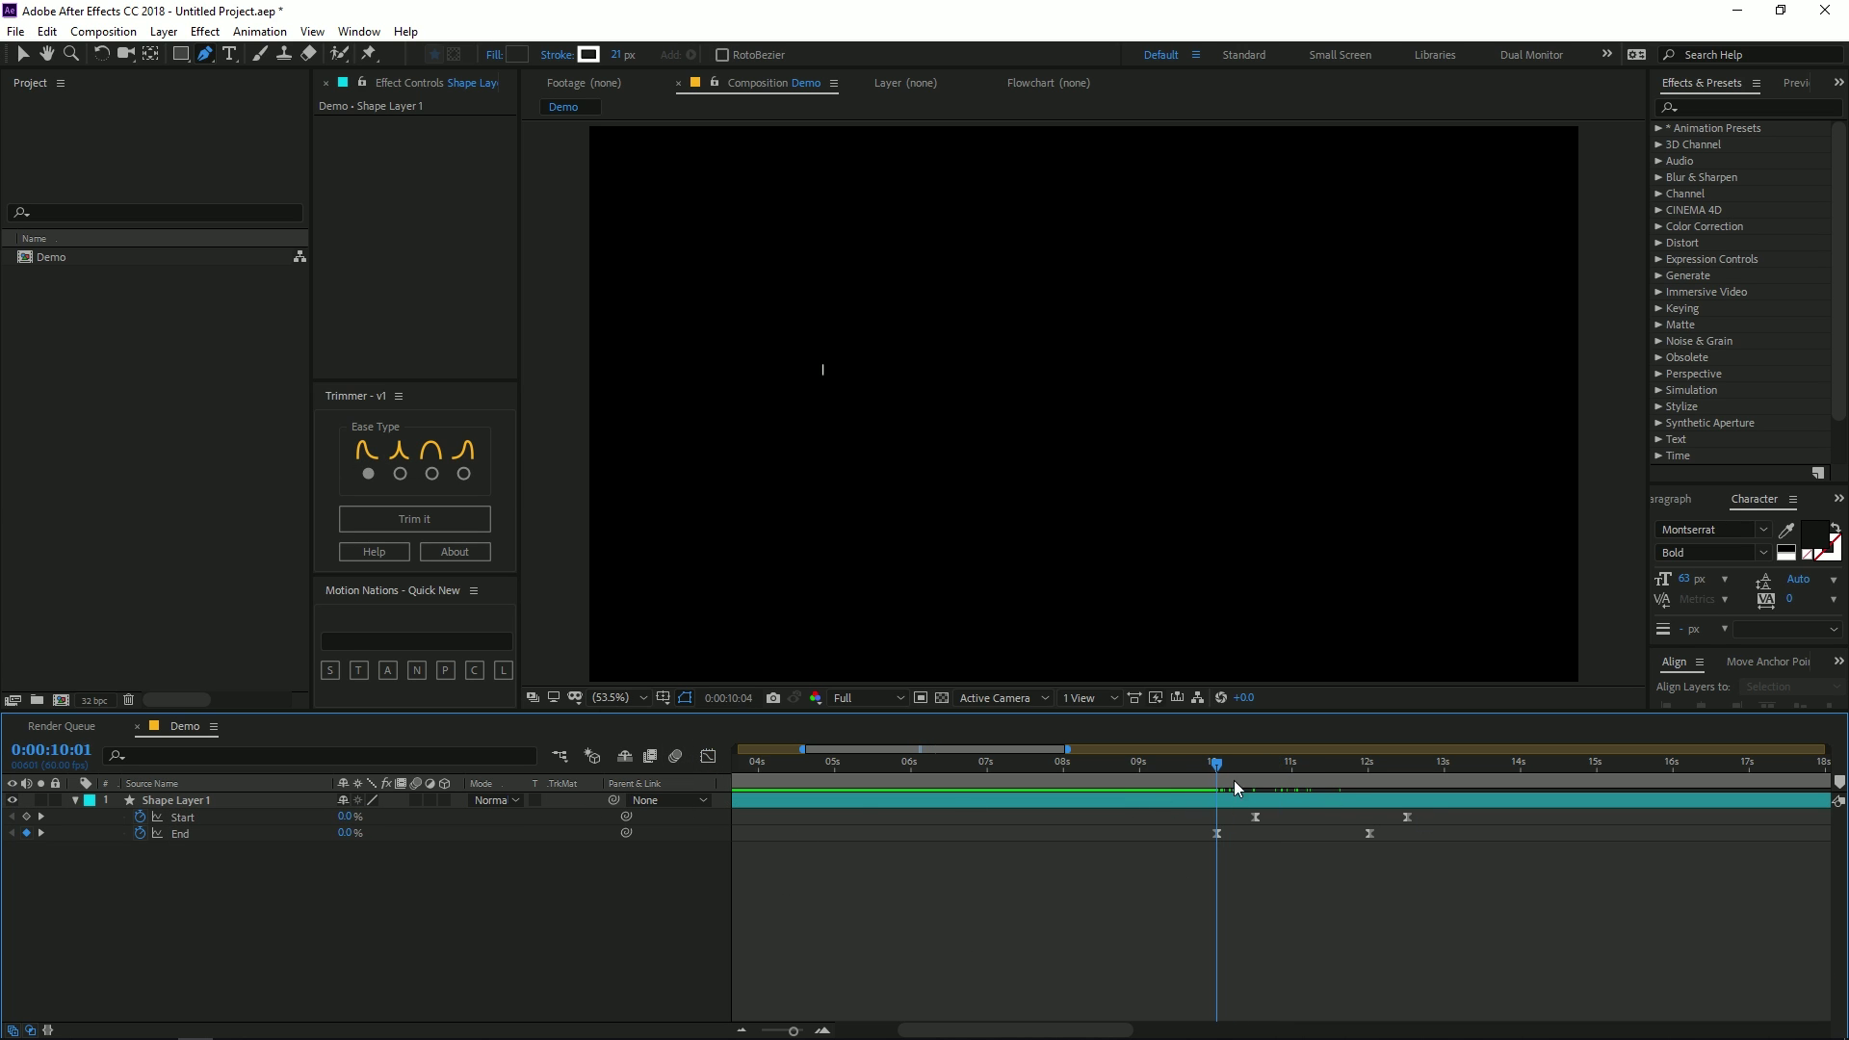
Step: Compress the Start and End keyframes to shorten the animation, previewing from 9:54
drag(1419, 812, 1078, 864)
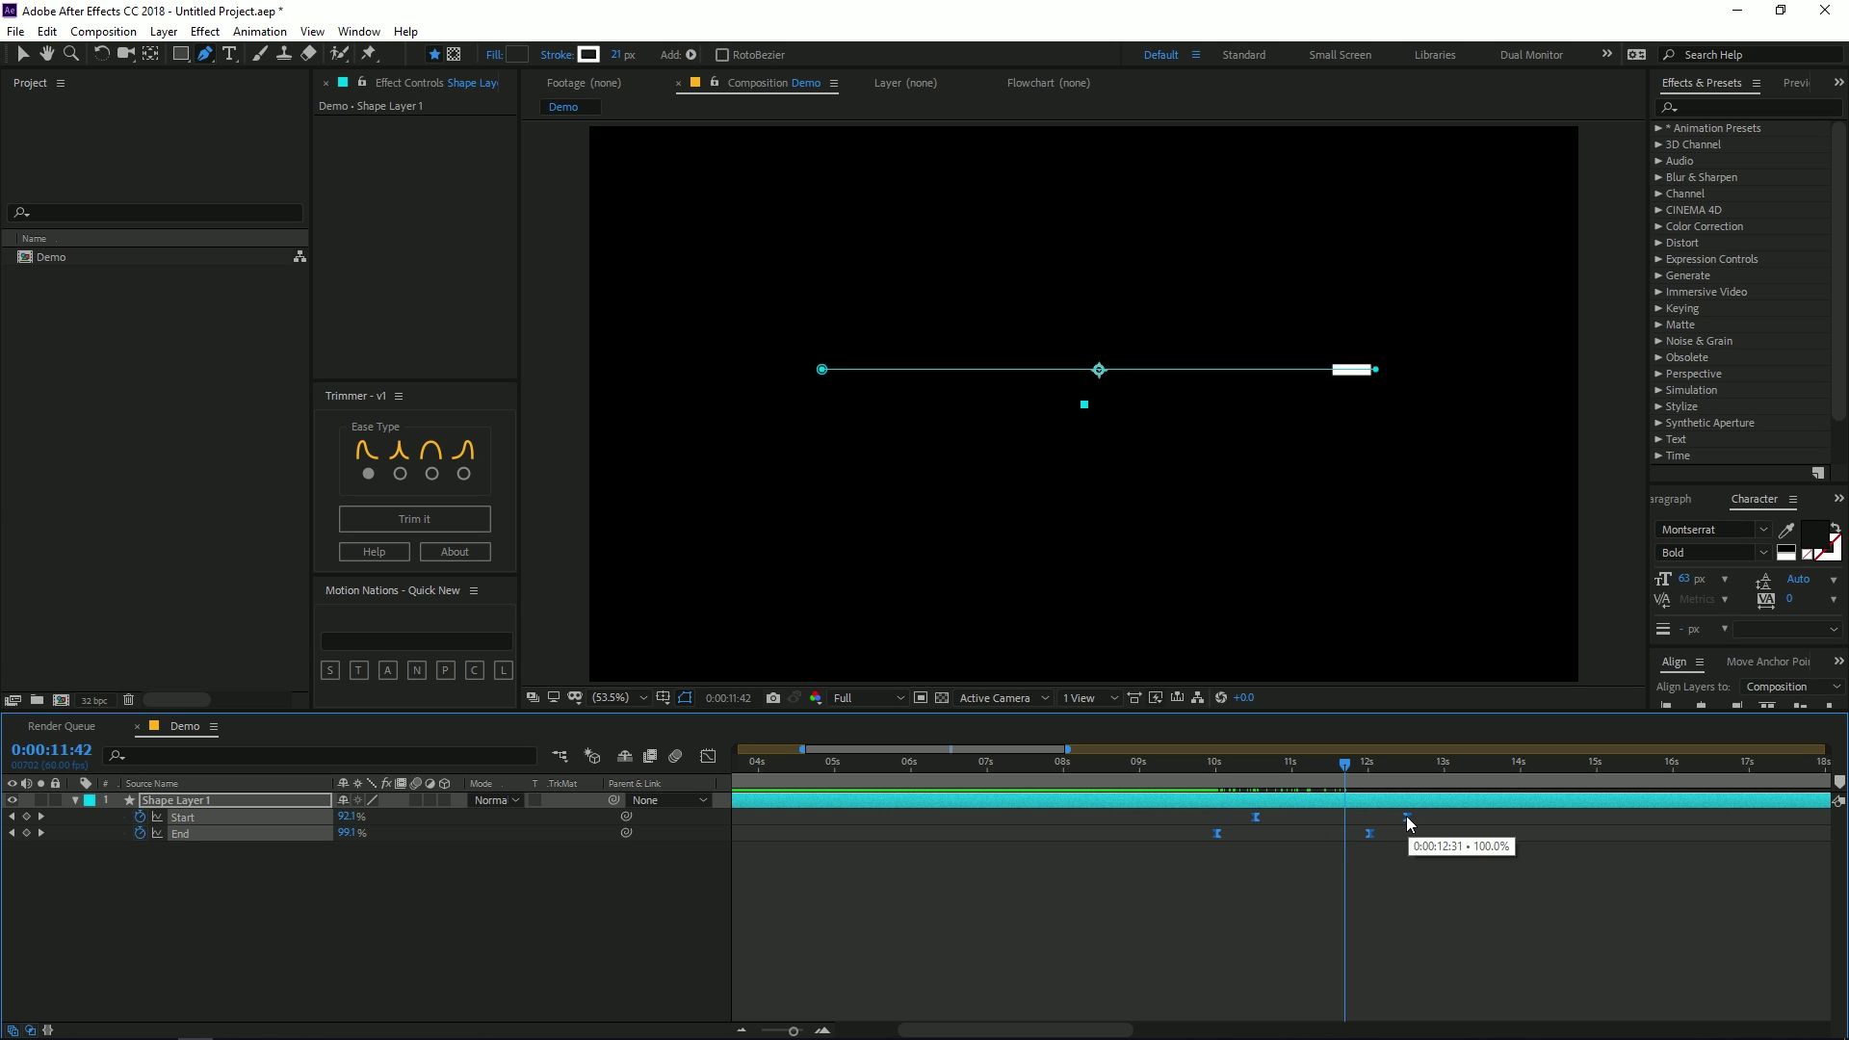
drag(1405, 817, 1283, 823)
click(1209, 765)
key(space)
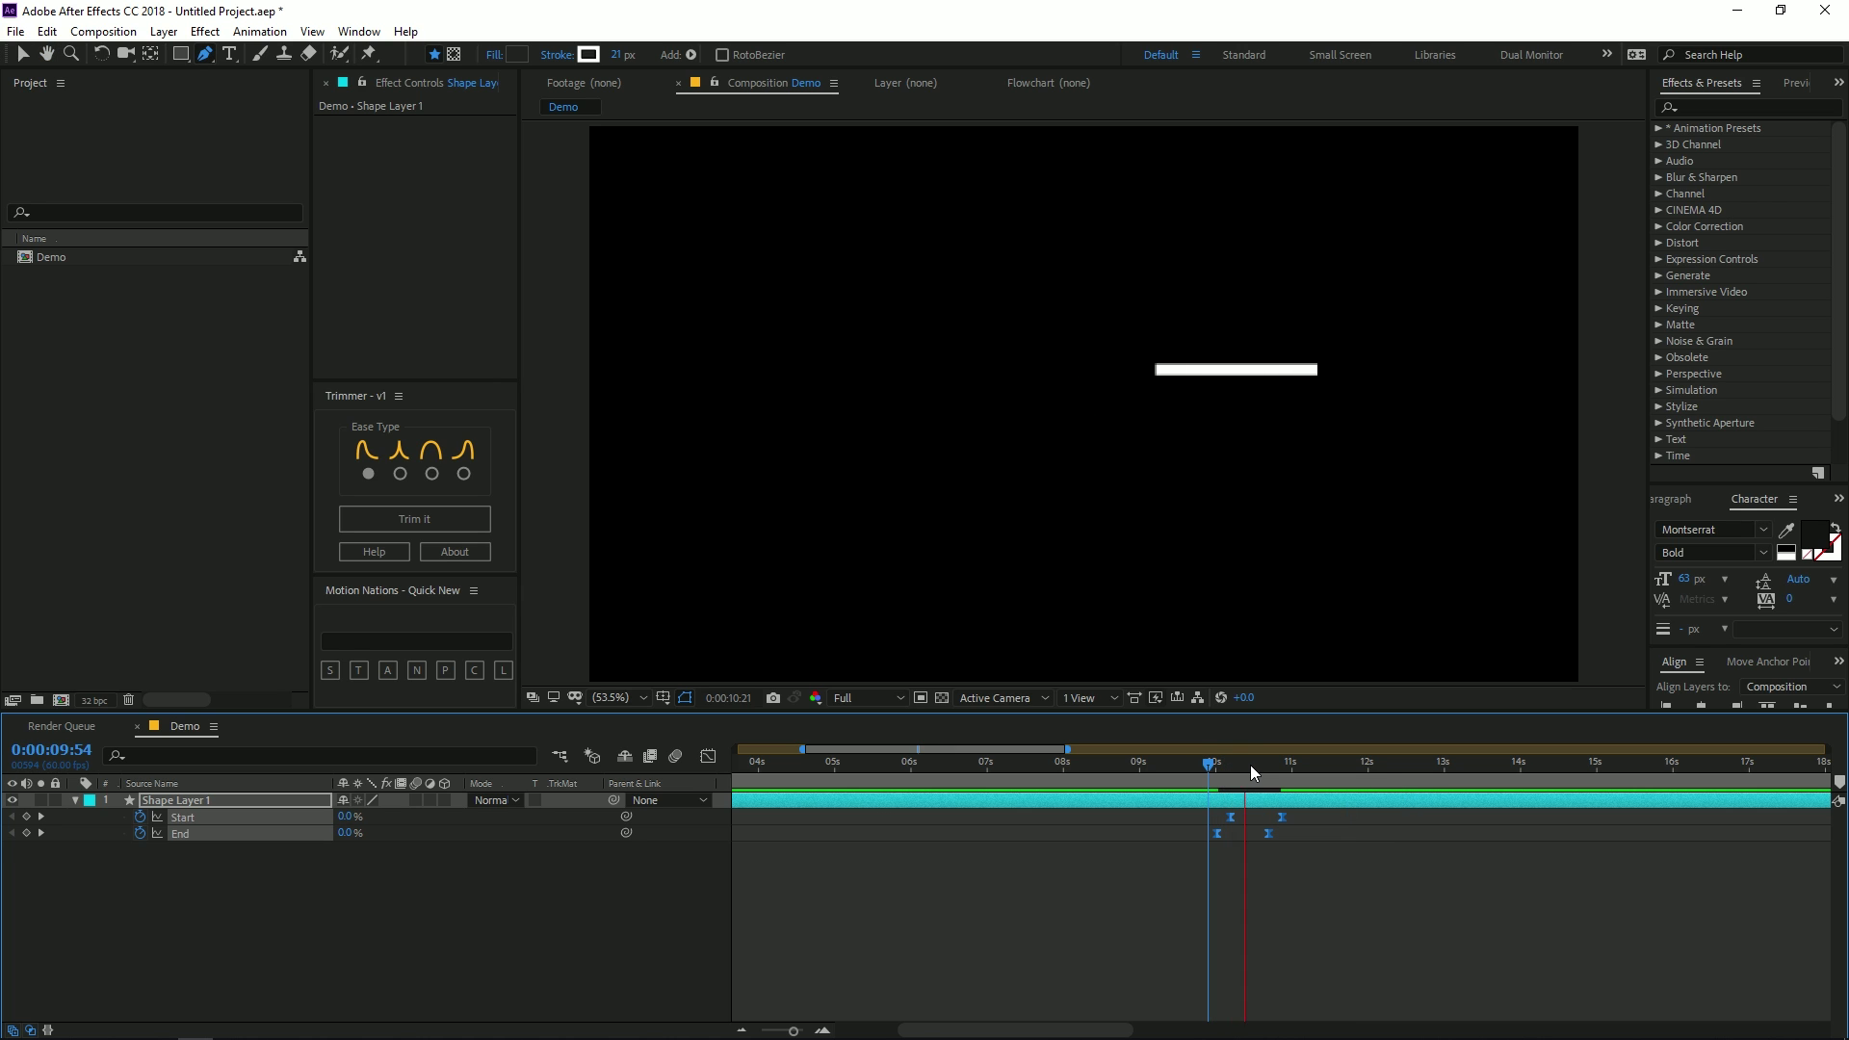
Step: Stretch the keyframes longer, scrub to about 10:24, and select the two Start keyframes
click(1292, 823)
drag(1295, 809, 1135, 854)
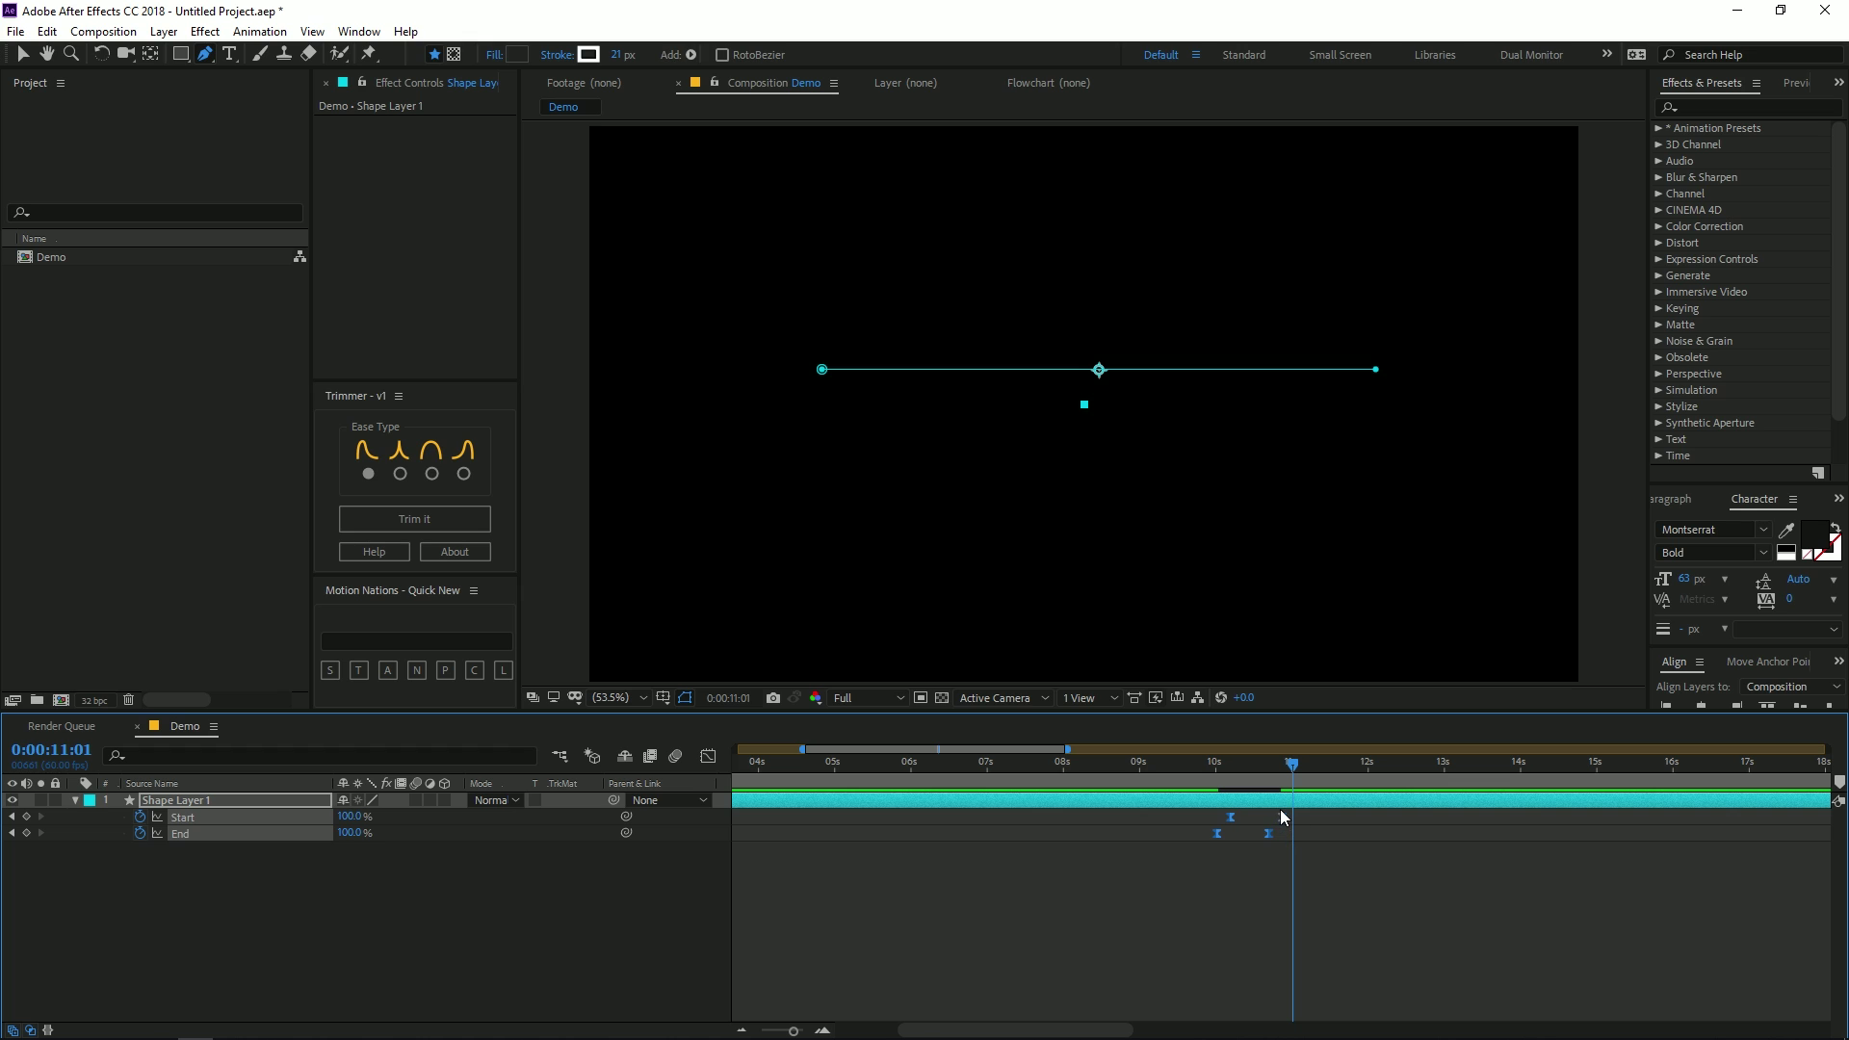
drag(1284, 819, 1389, 826)
click(1395, 933)
mouse_move(1293, 763)
mouse_down()
mouse_move(1215, 765)
mouse_move(1267, 782)
mouse_up()
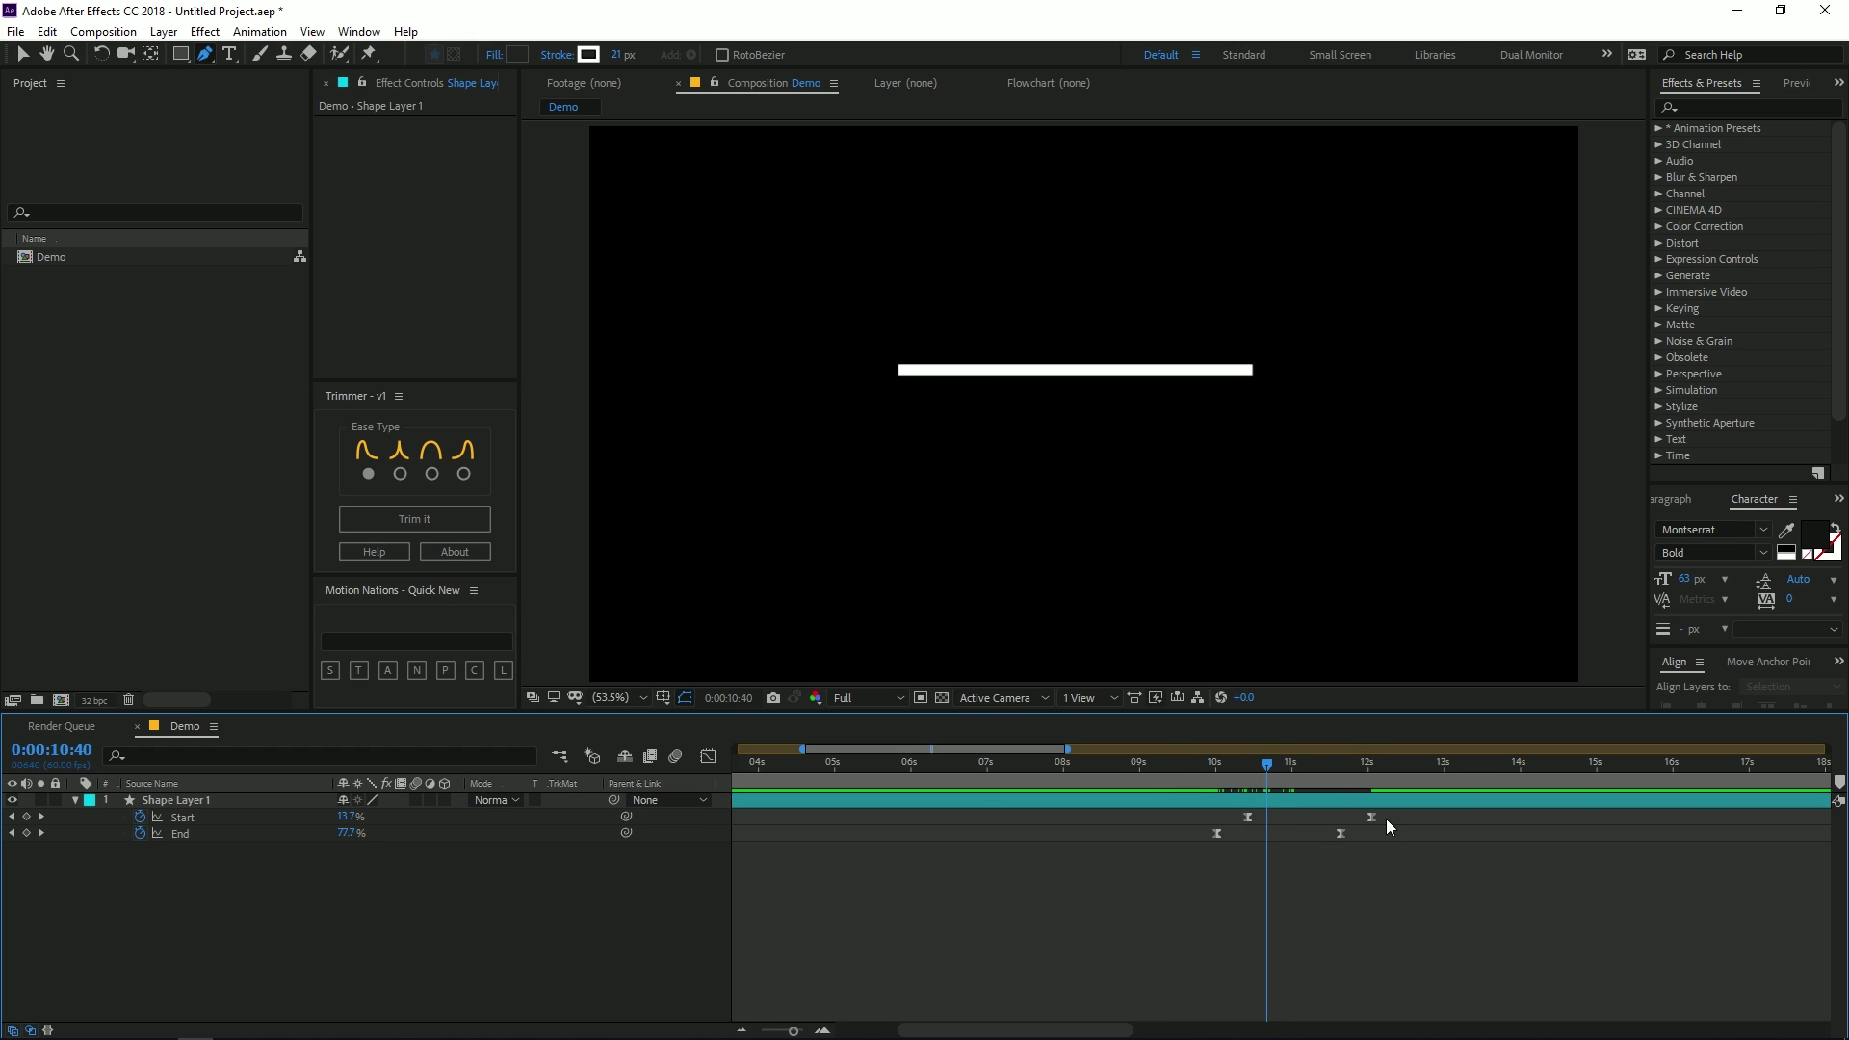
drag(1387, 816, 1201, 824)
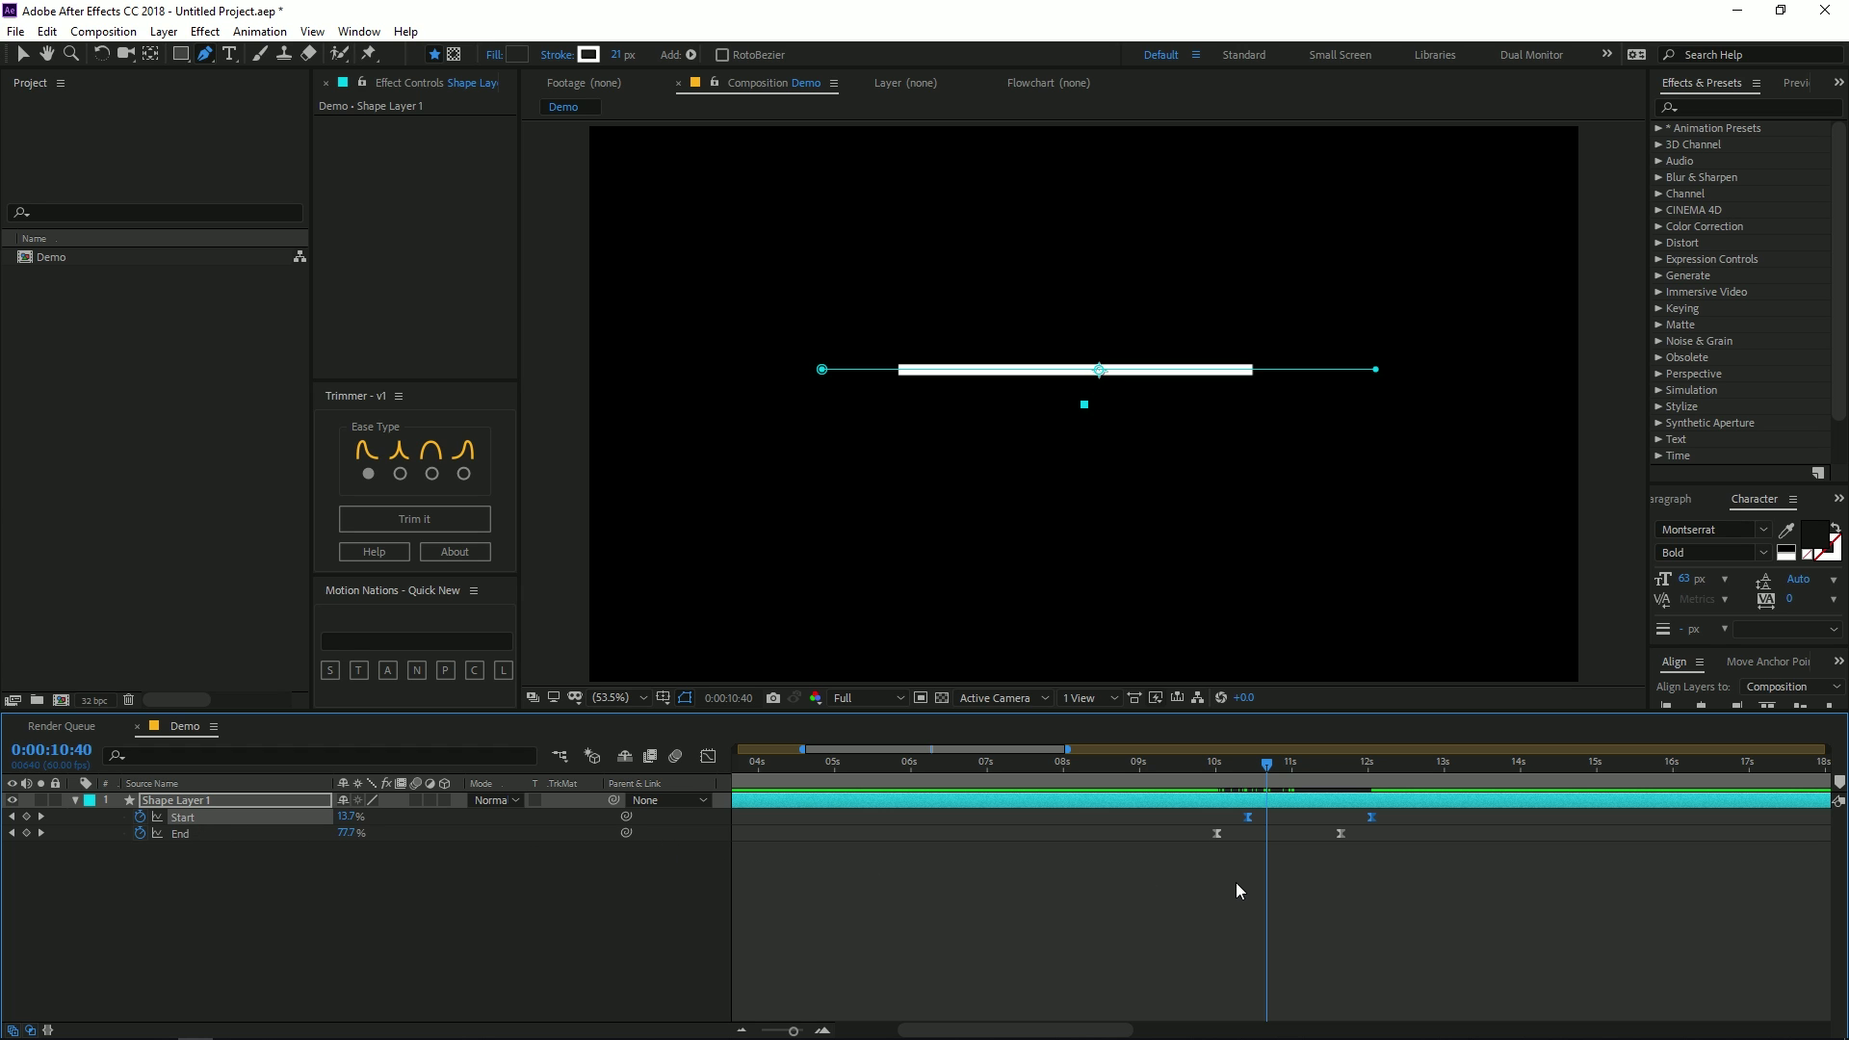
Step: Delete the Start keyframes, preview the result, then undo the deletion
key(Delete)
drag(1211, 775, 1172, 778)
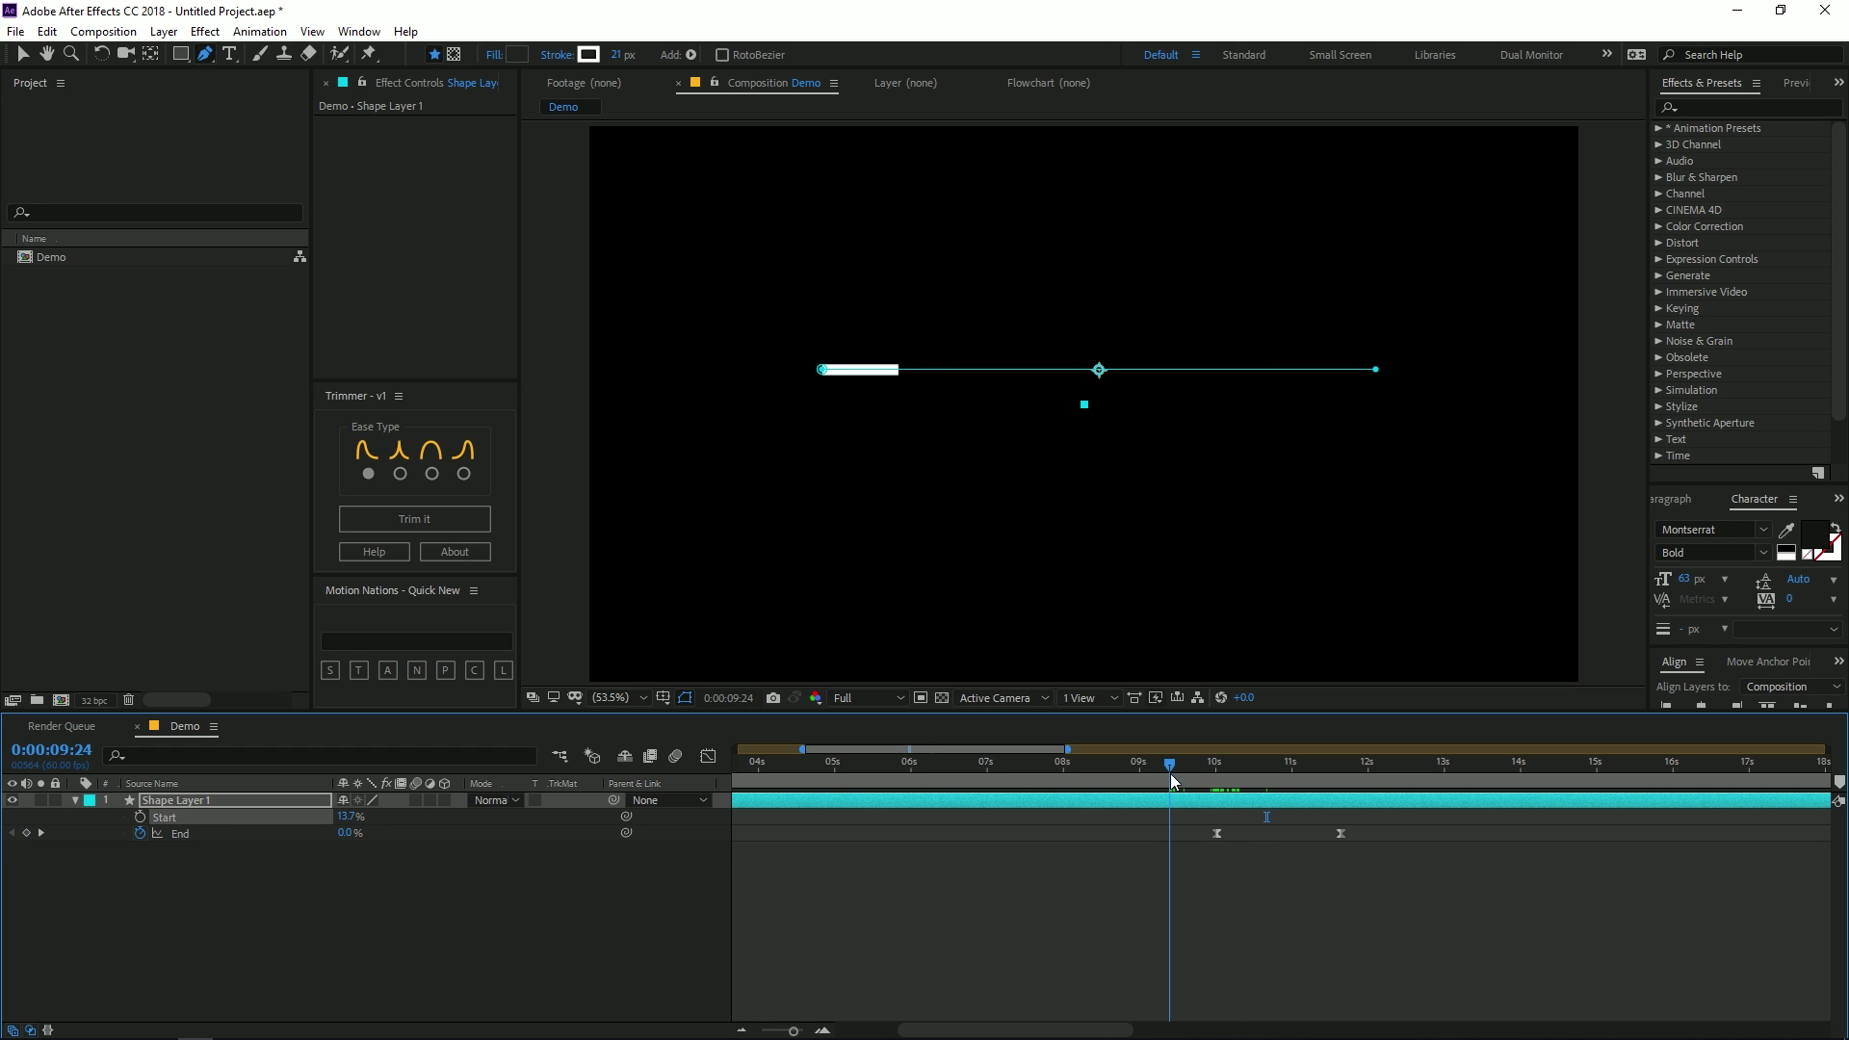
key(space)
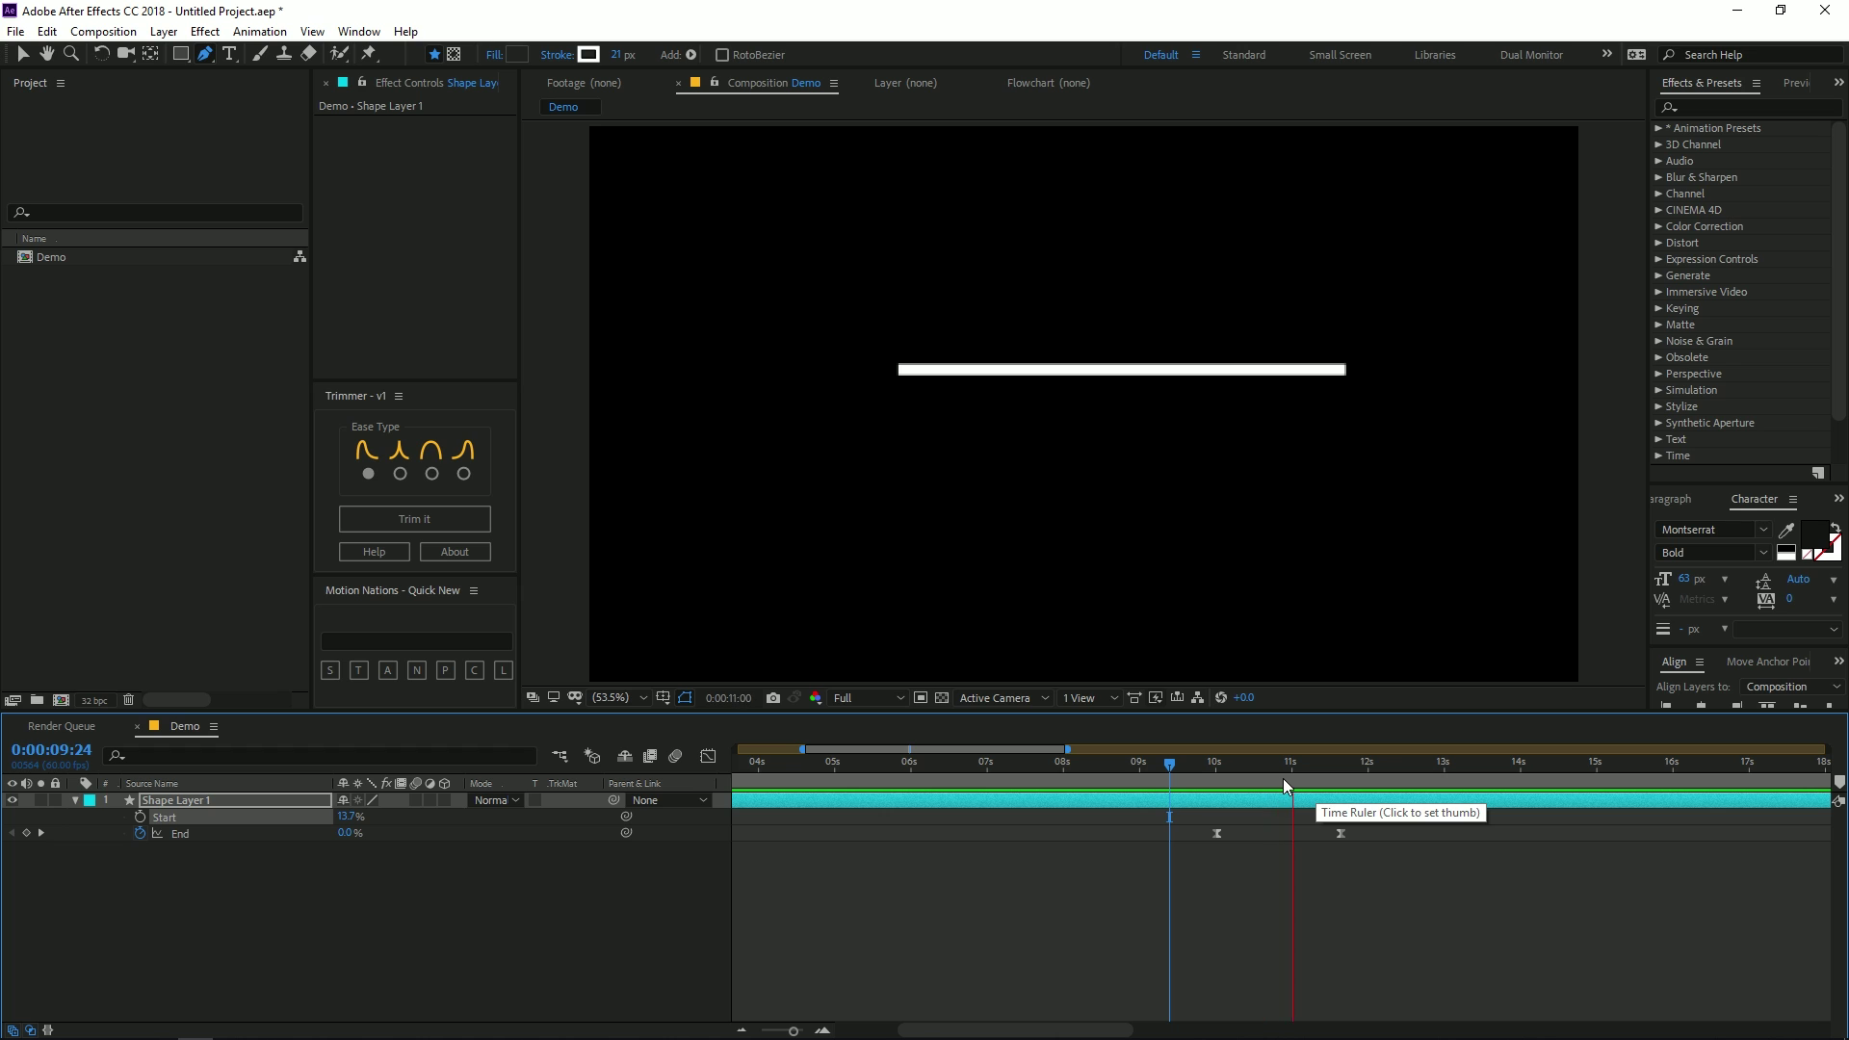
drag(1251, 780, 1341, 815)
key(ctrl+z)
Step: Preview from 9:36 and shift the two Start keyframes earlier in time
click(1352, 857)
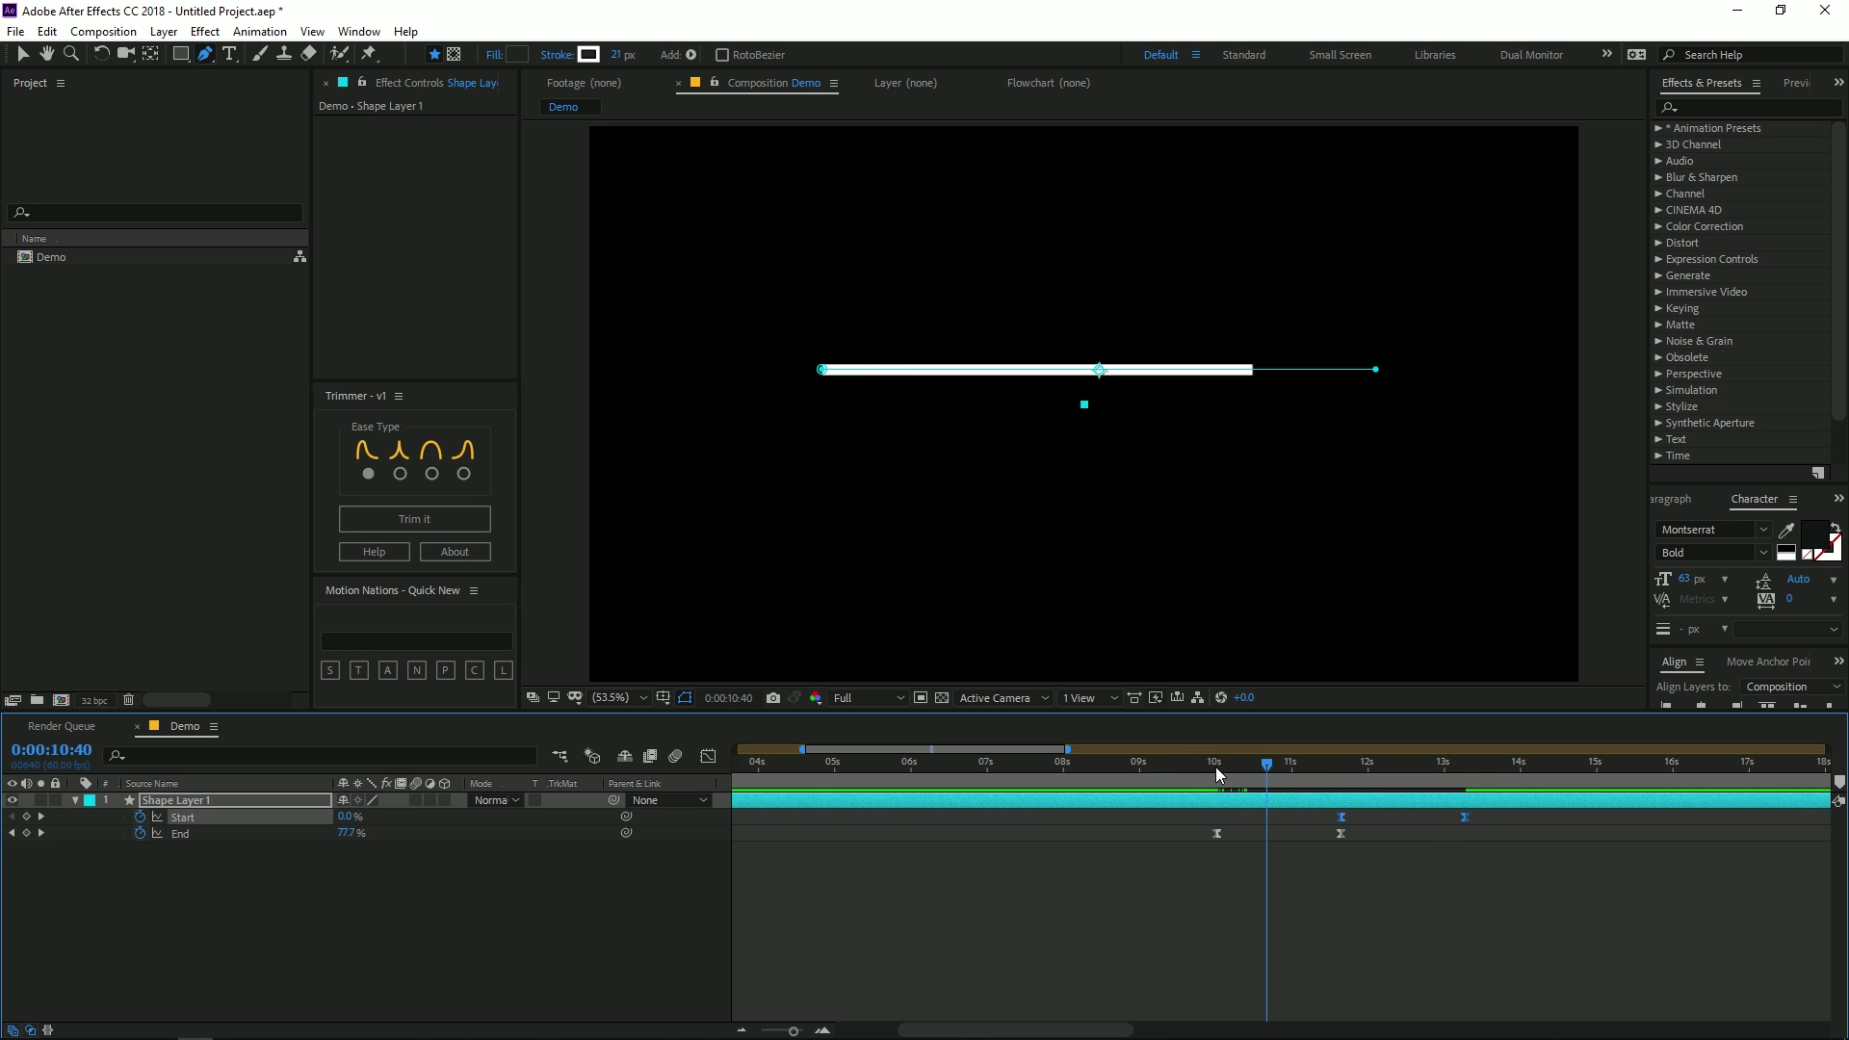
click(1185, 768)
key(space)
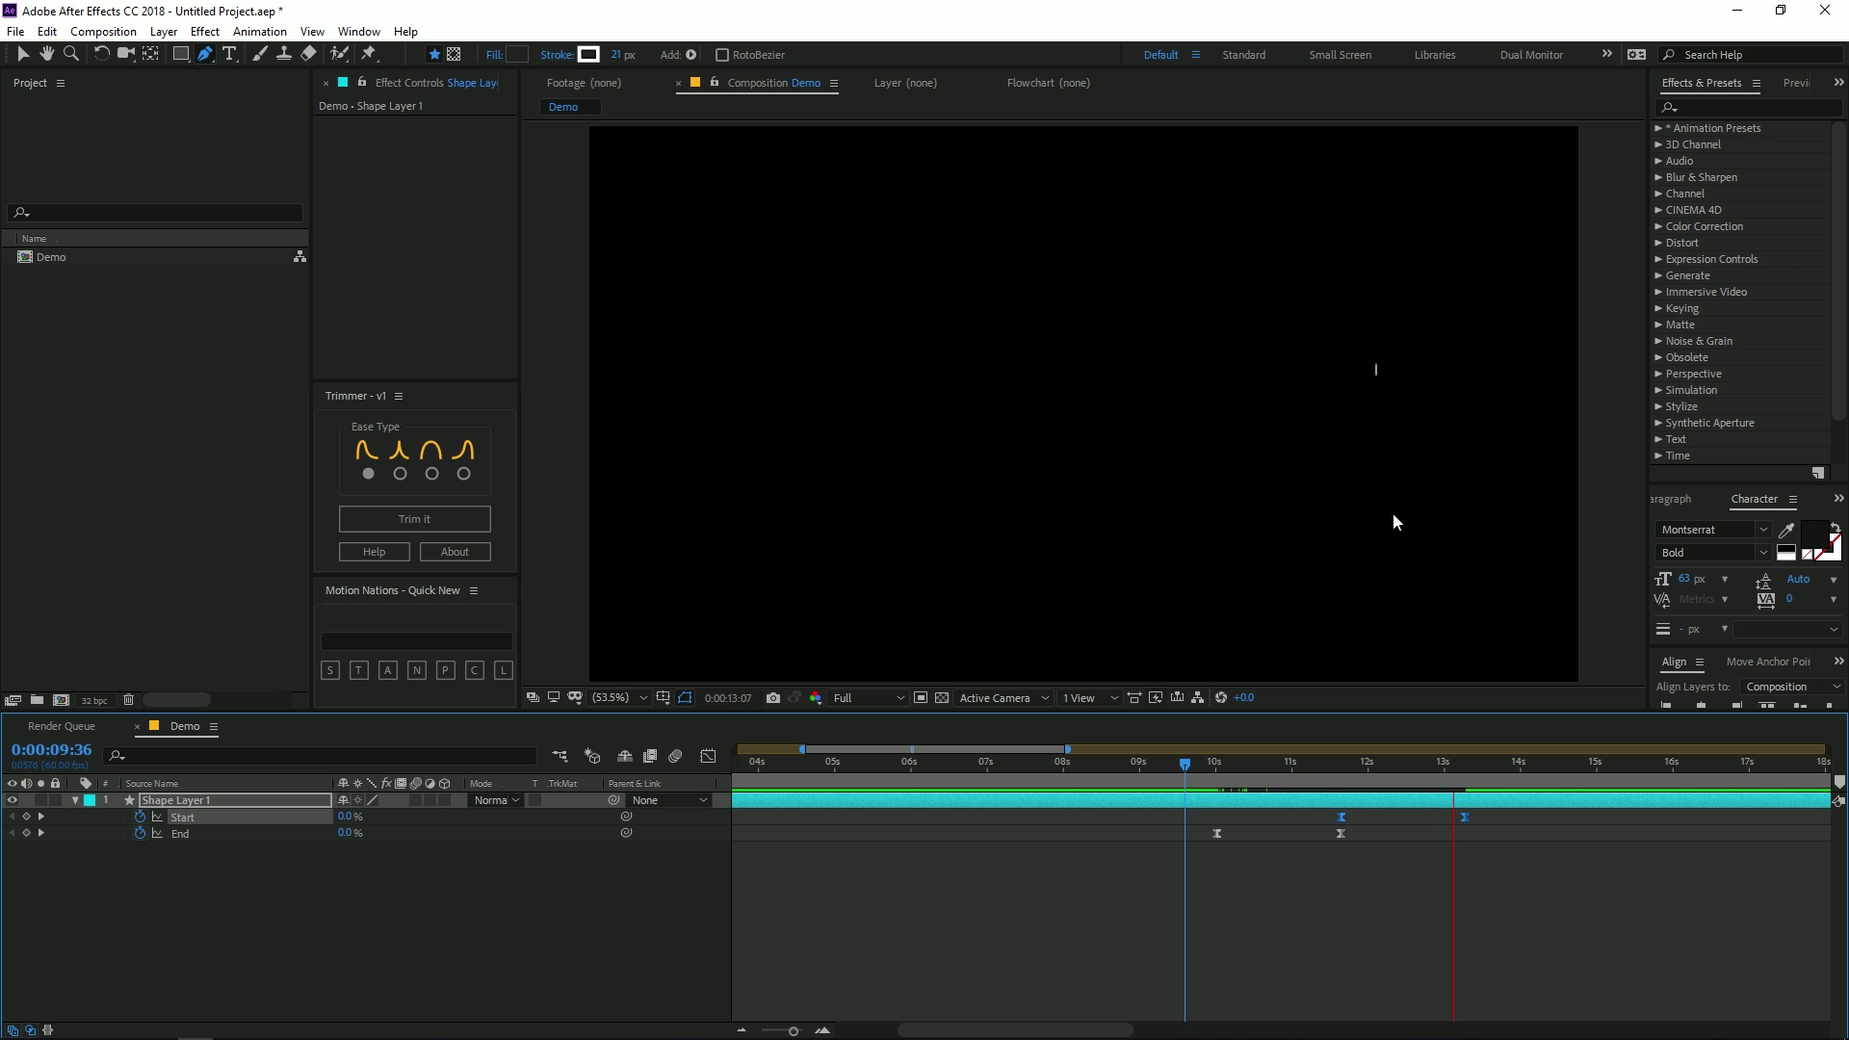
drag(1408, 767, 1200, 809)
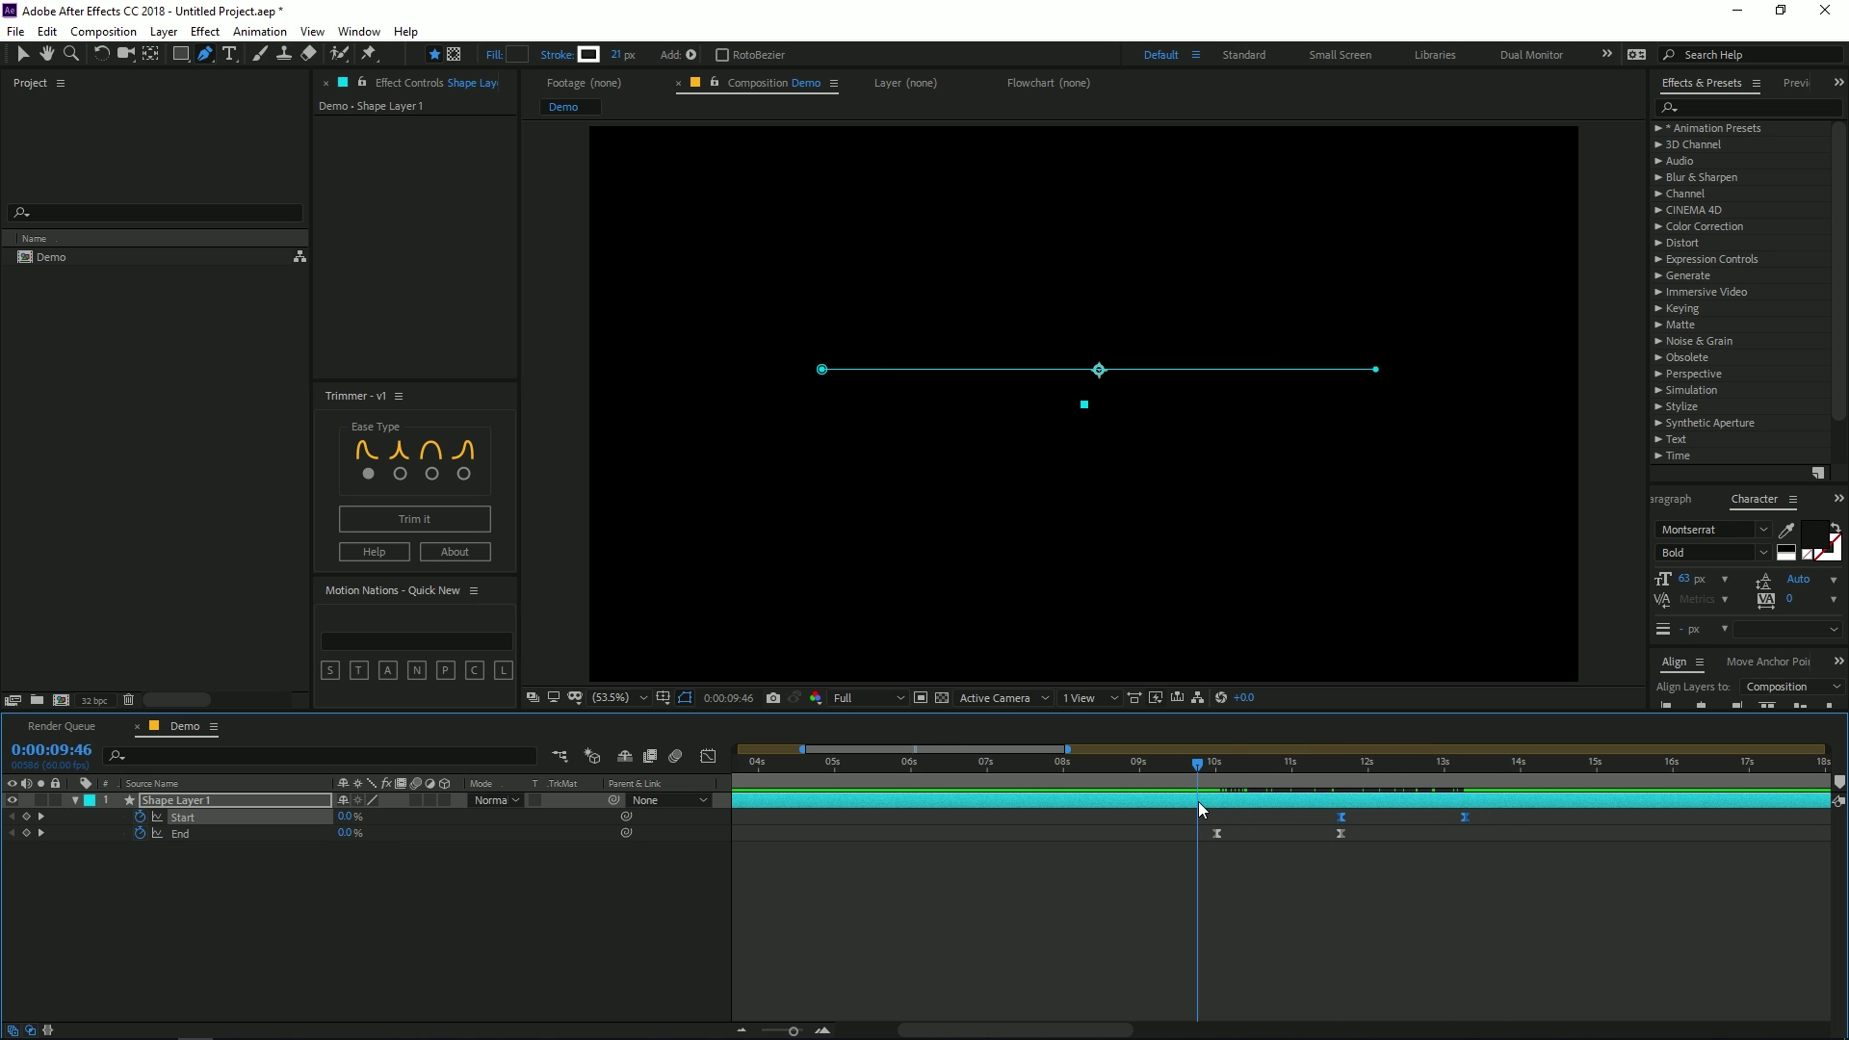
drag(1504, 903, 1156, 816)
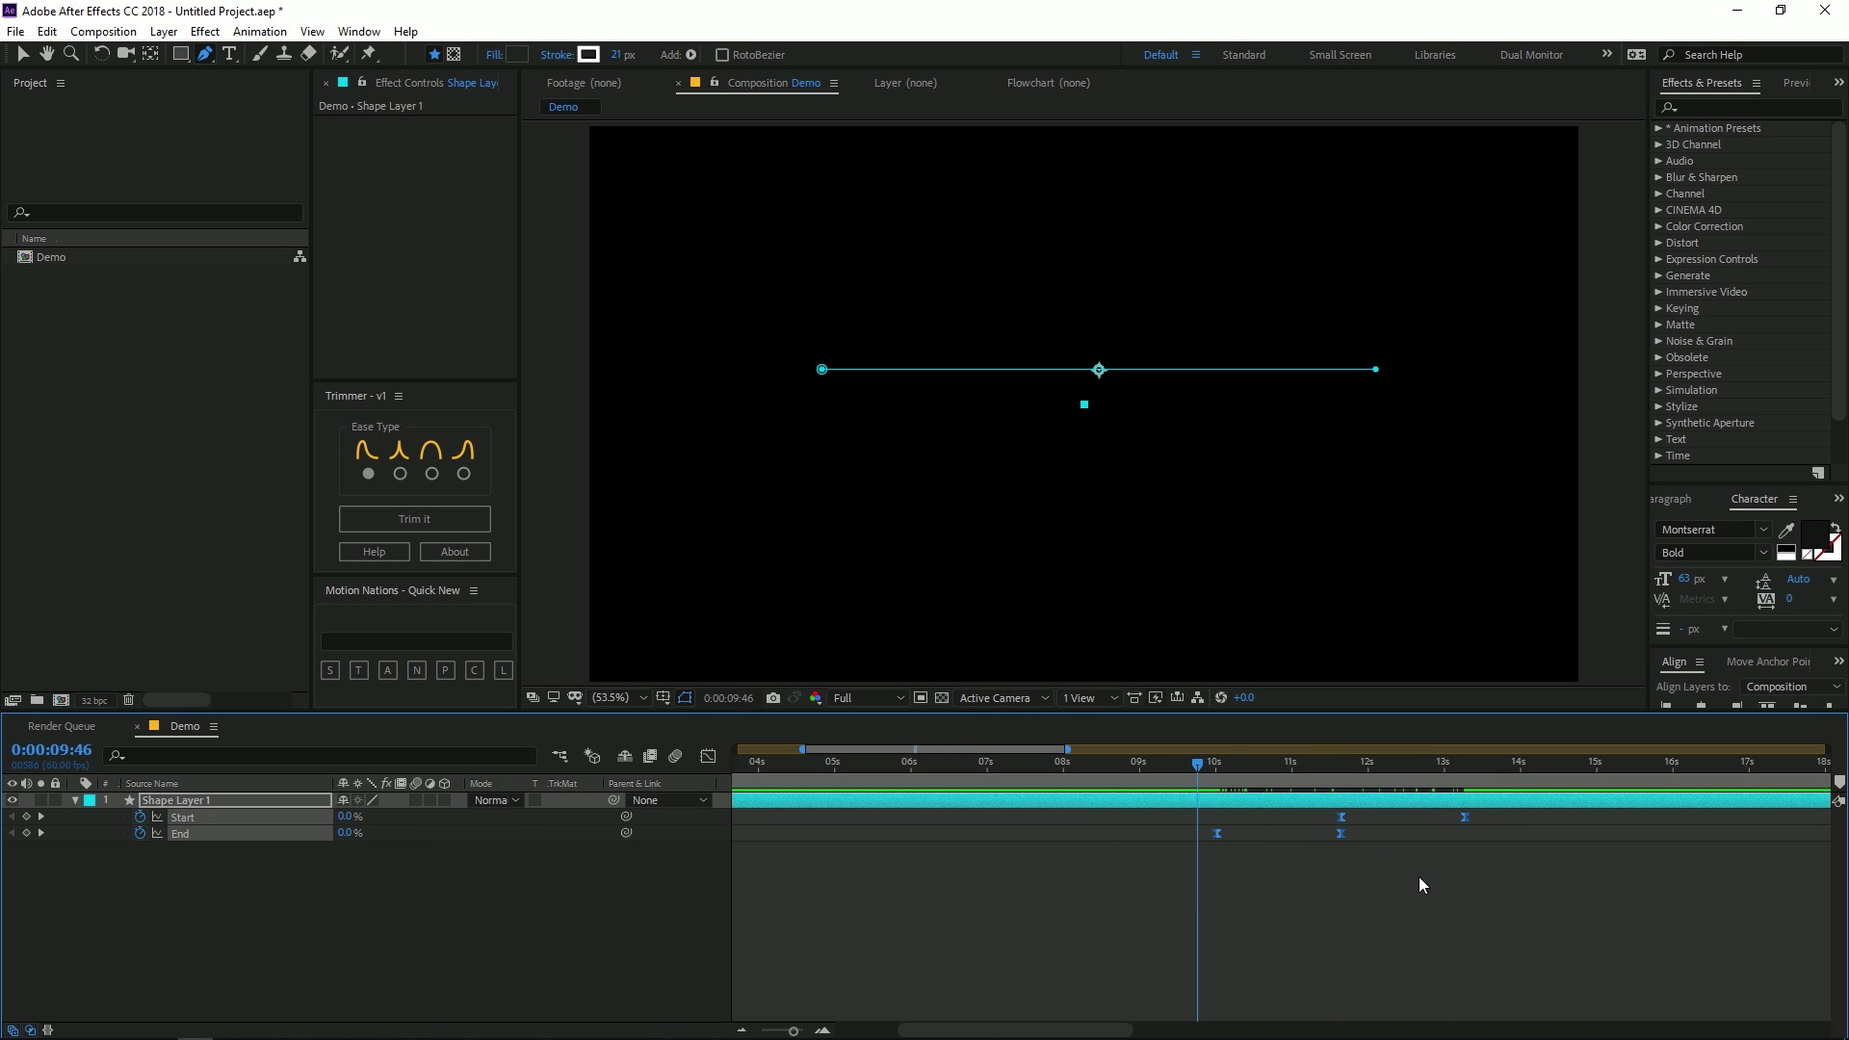
click(1490, 831)
drag(1491, 832, 1329, 811)
drag(1340, 816, 1282, 818)
Step: Delete Shape Layer 1 with the line
click(433, 928)
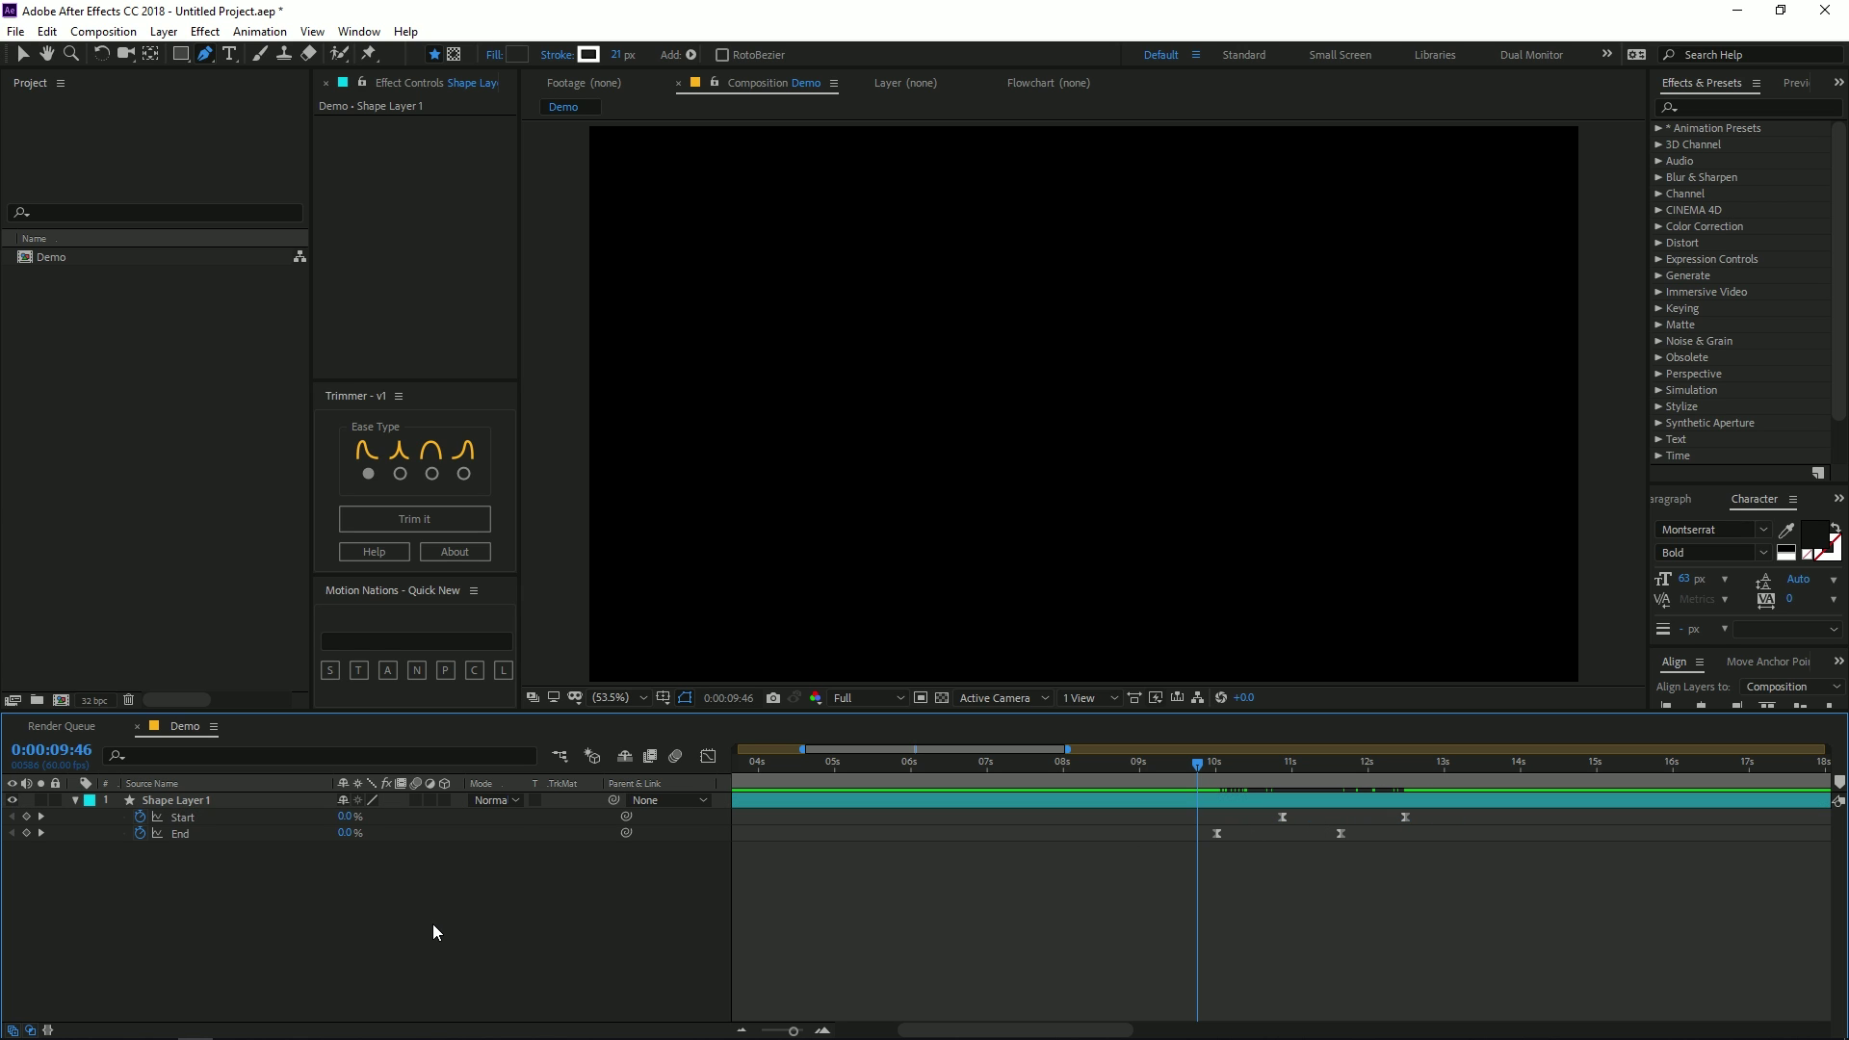
click(172, 799)
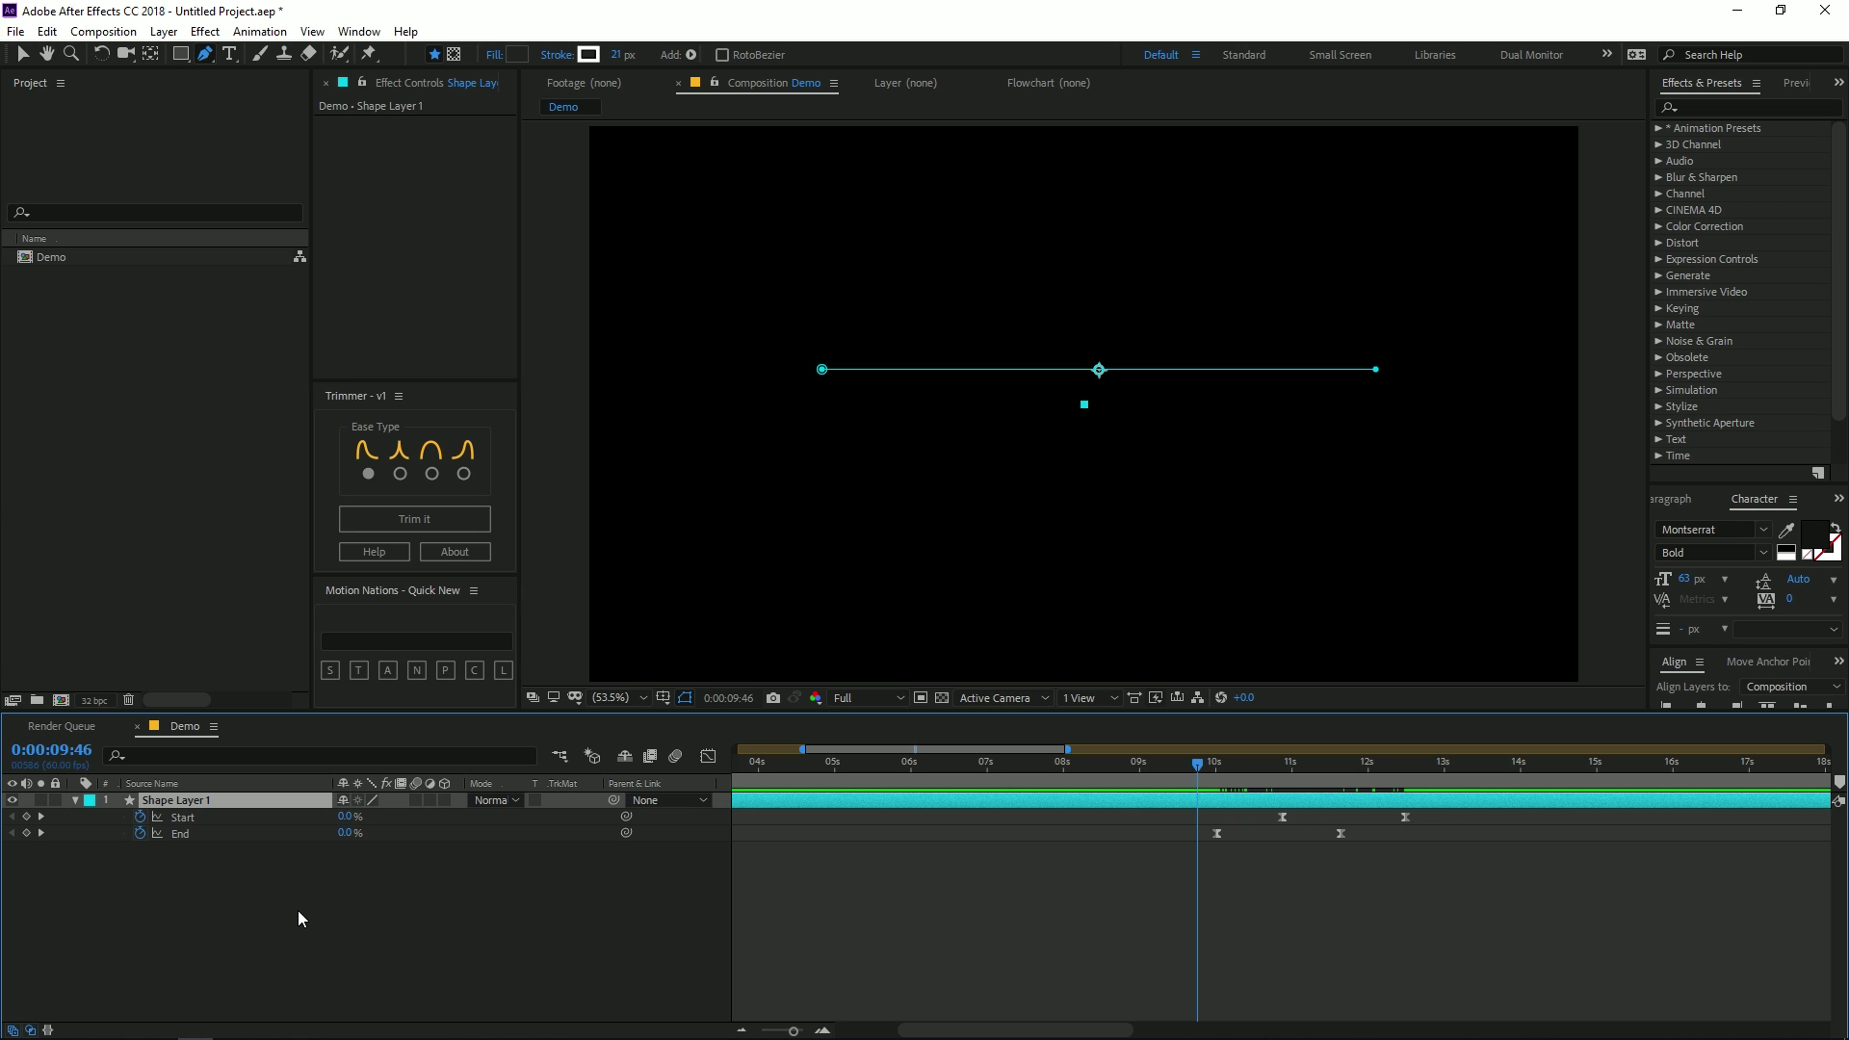
key(Delete)
Step: Draw a square at the composition centre with the Rectangle tool and no fill
click(179, 55)
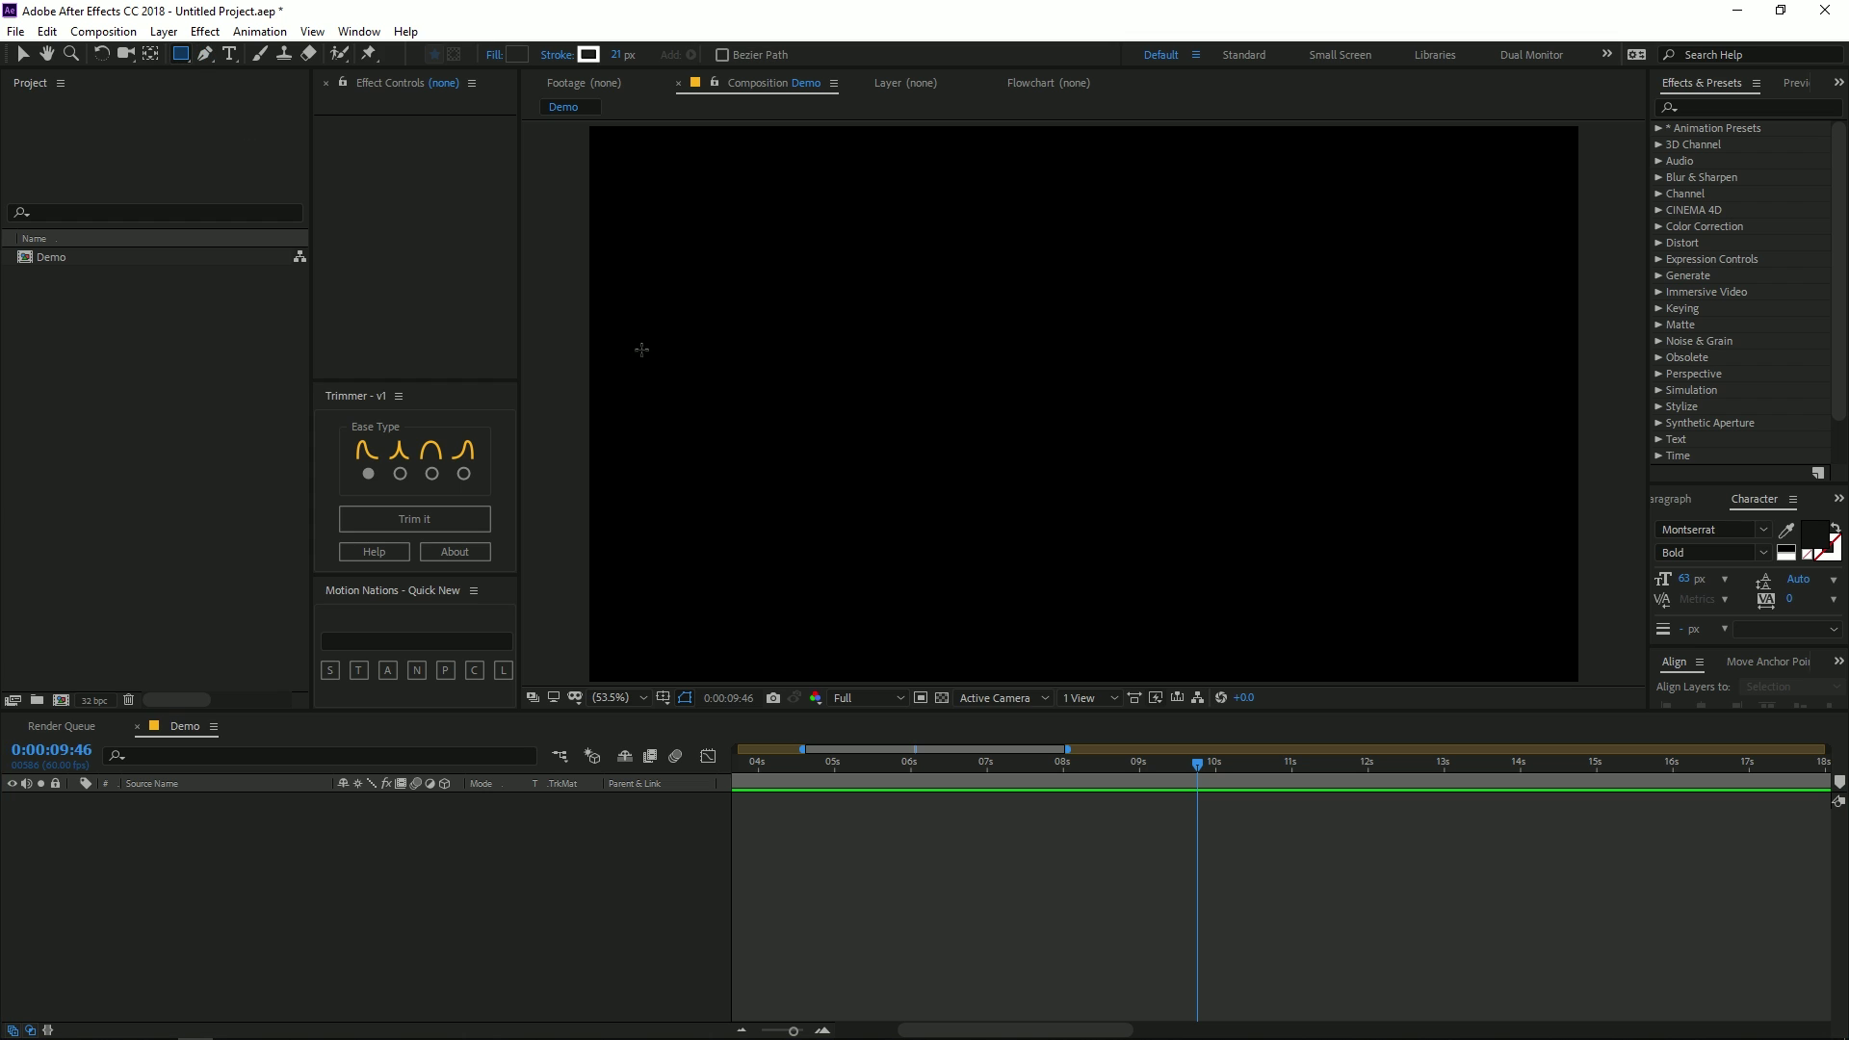
drag(966, 338, 1191, 582)
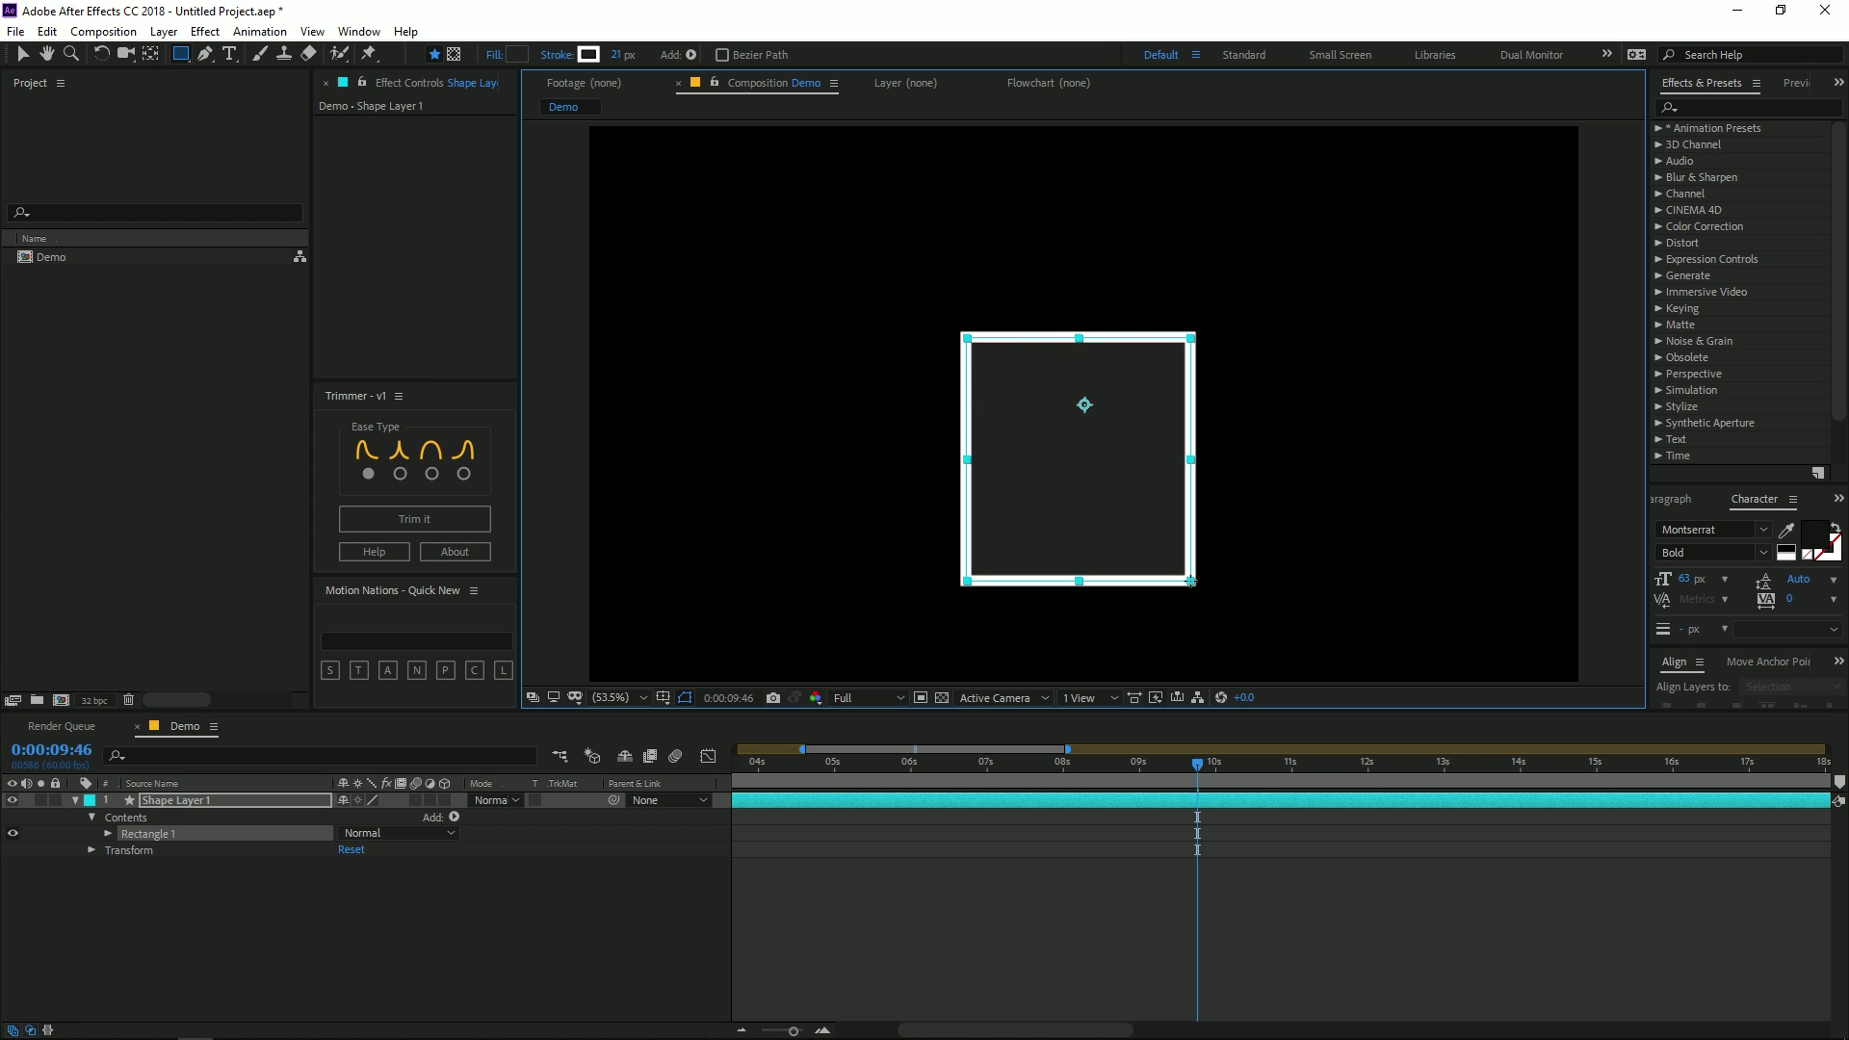
click(494, 55)
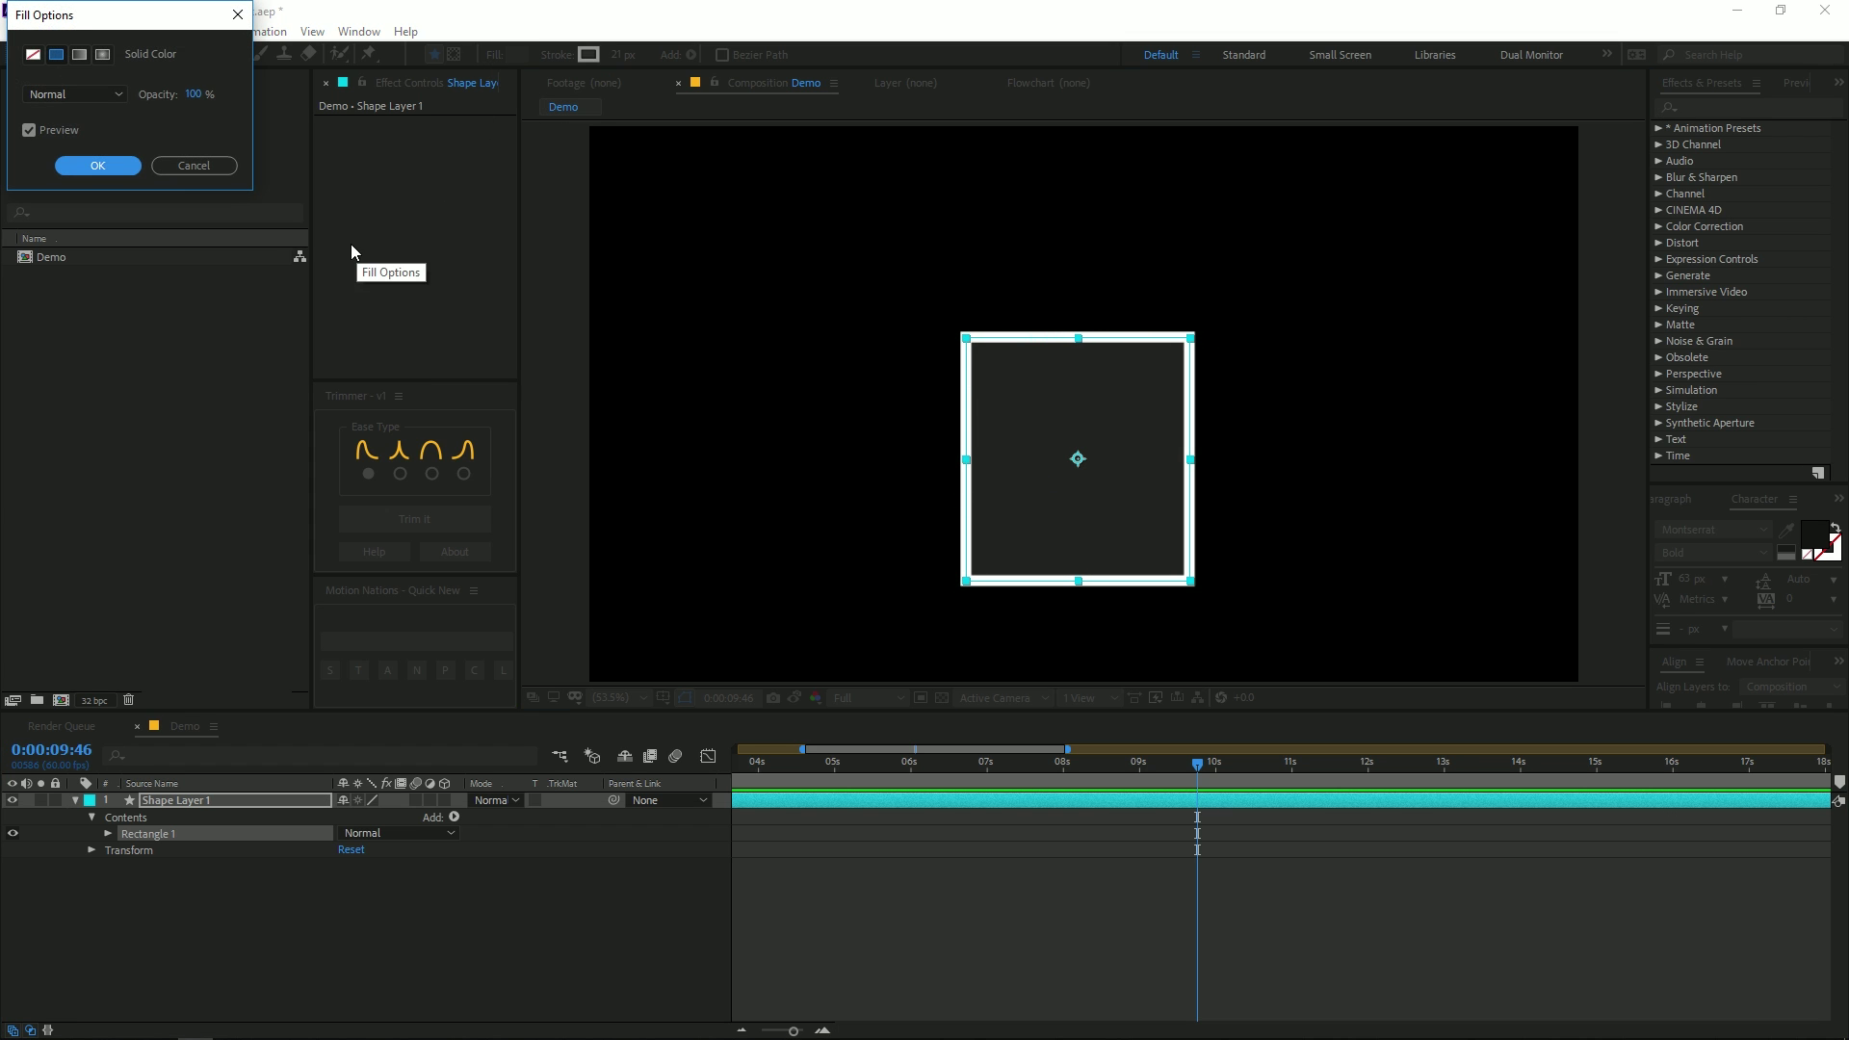
click(33, 54)
click(91, 165)
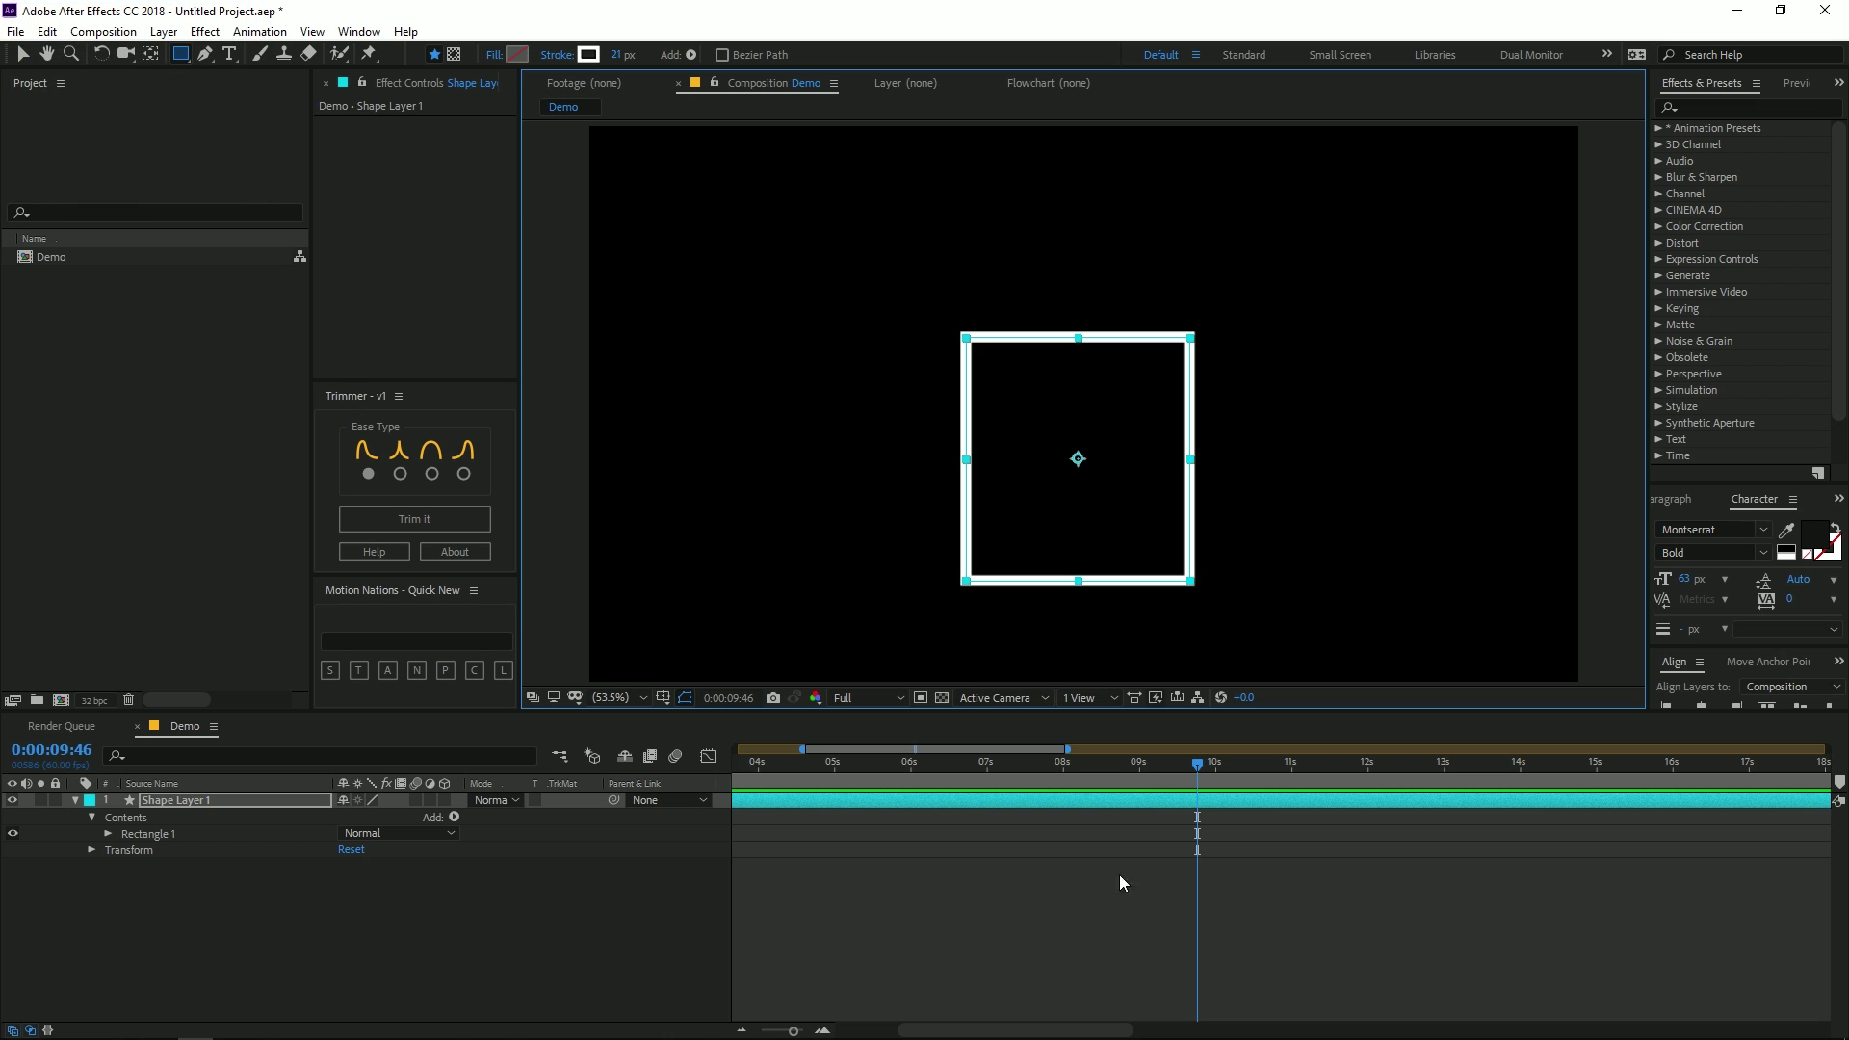
Step: Apply the Trimmer animation with the fourth ease type, preview it, then undo it
key(Home)
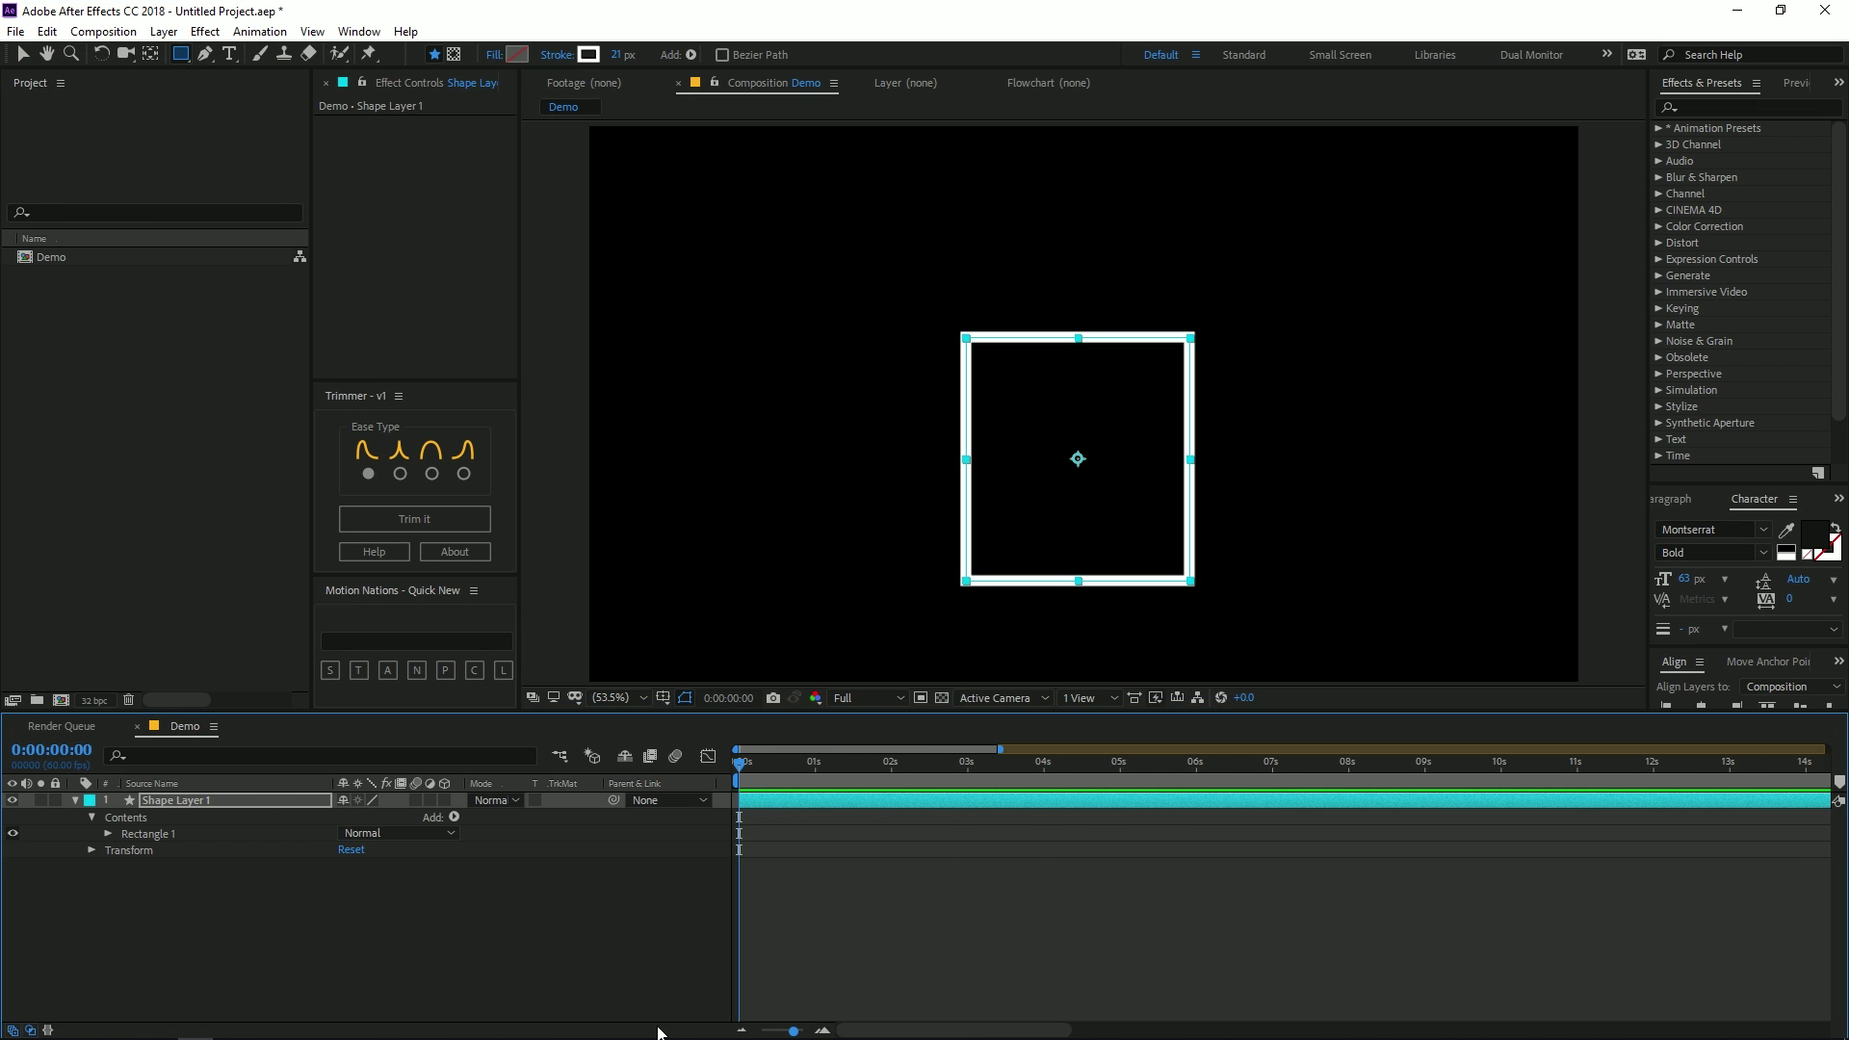
click(463, 474)
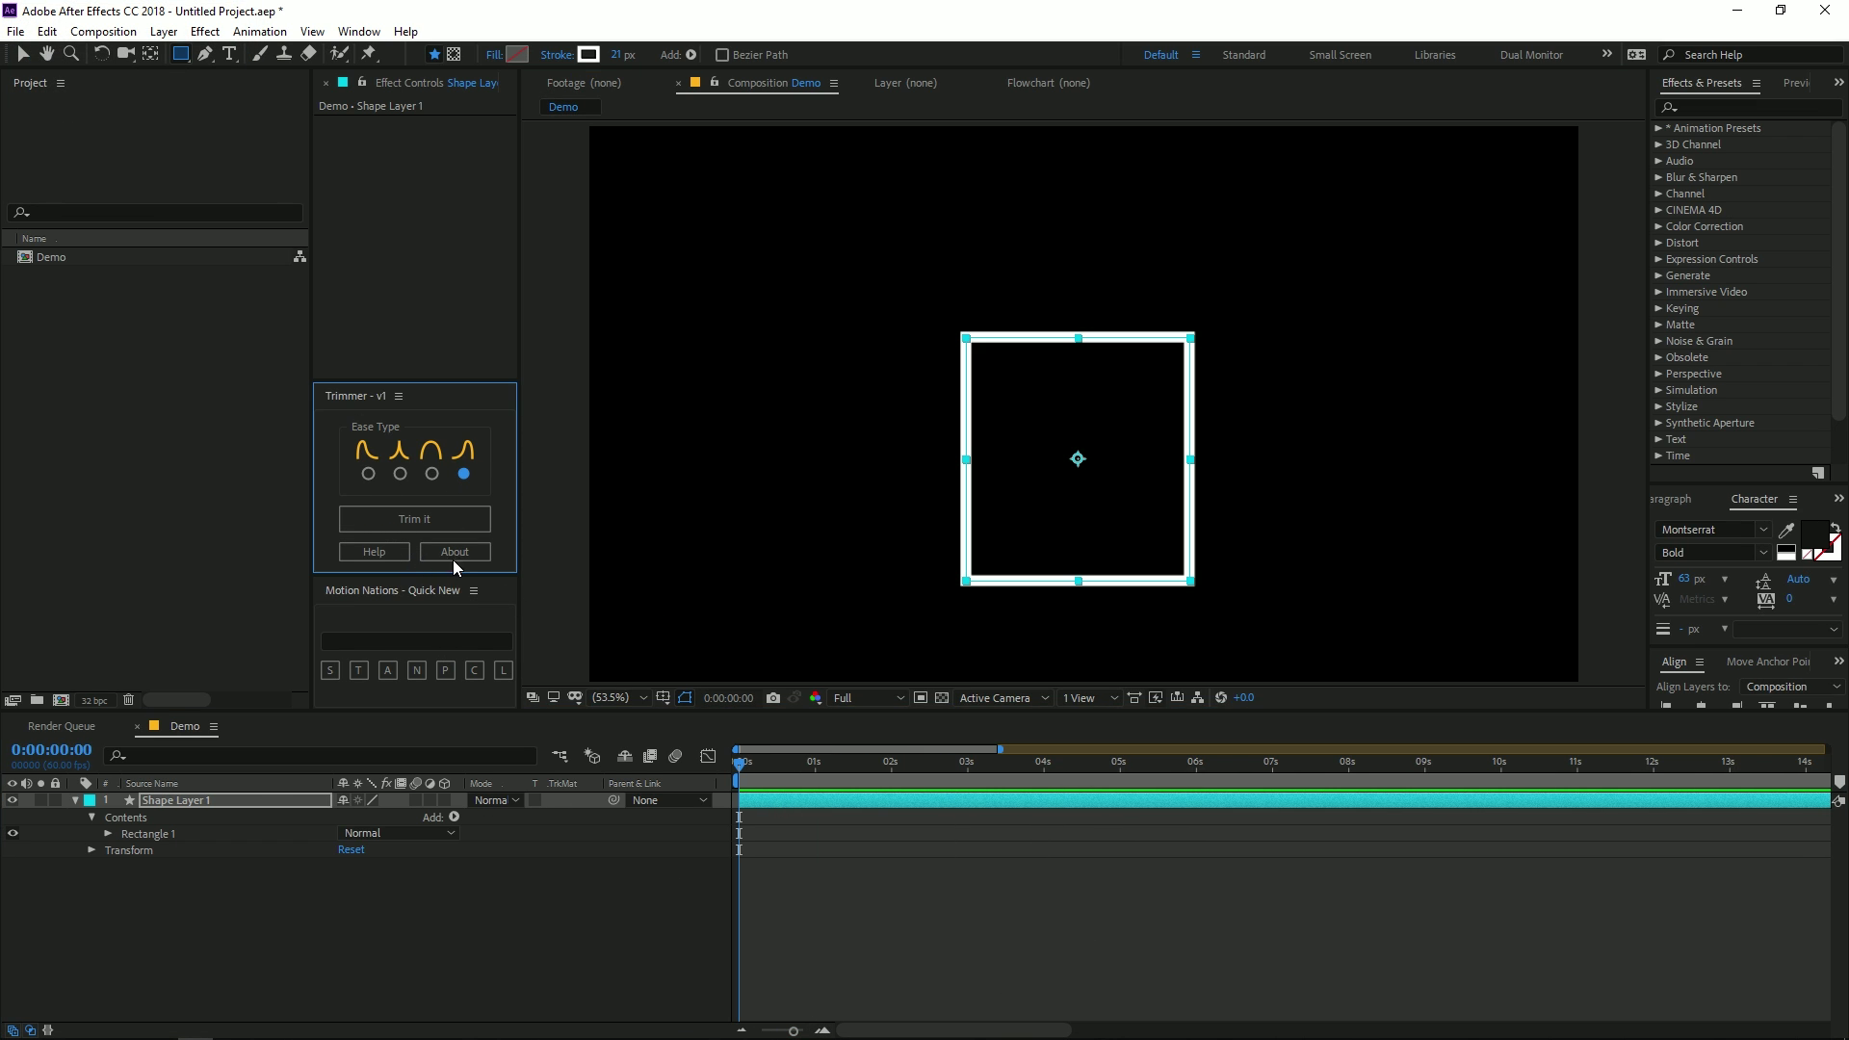
click(414, 518)
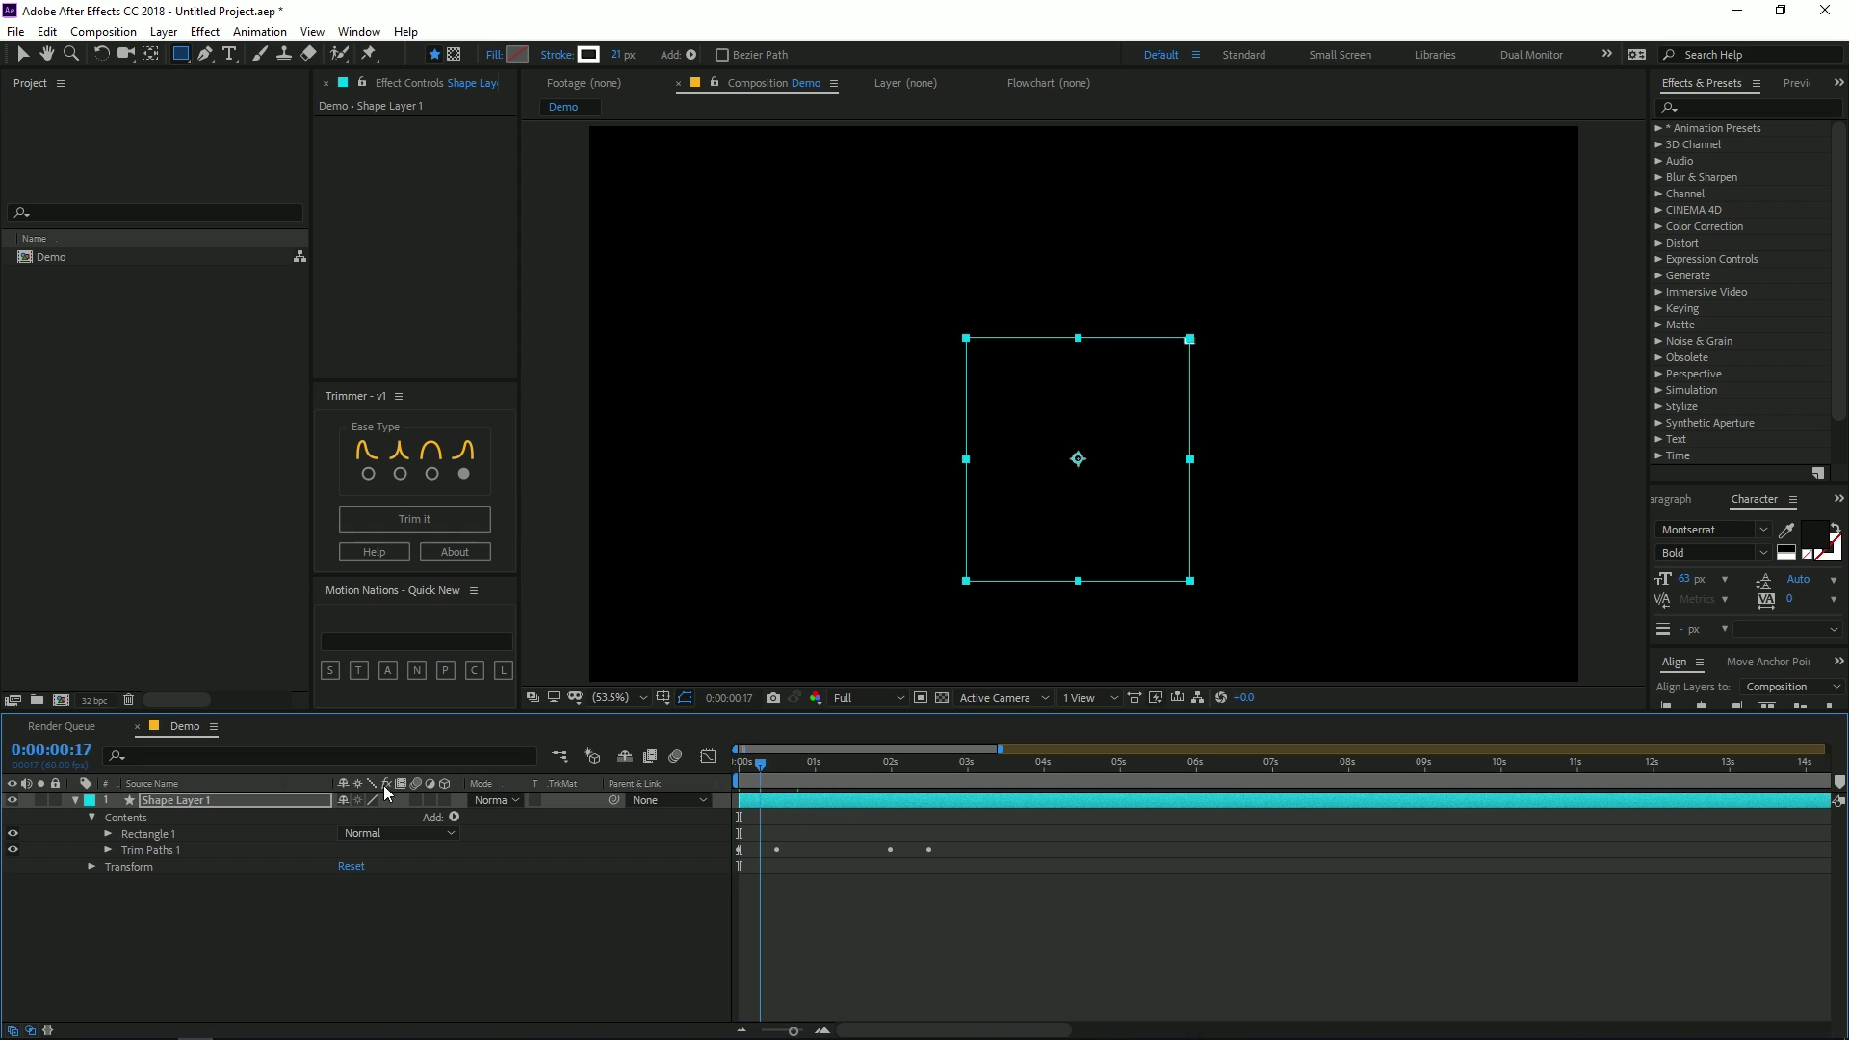
key(Home)
key(space)
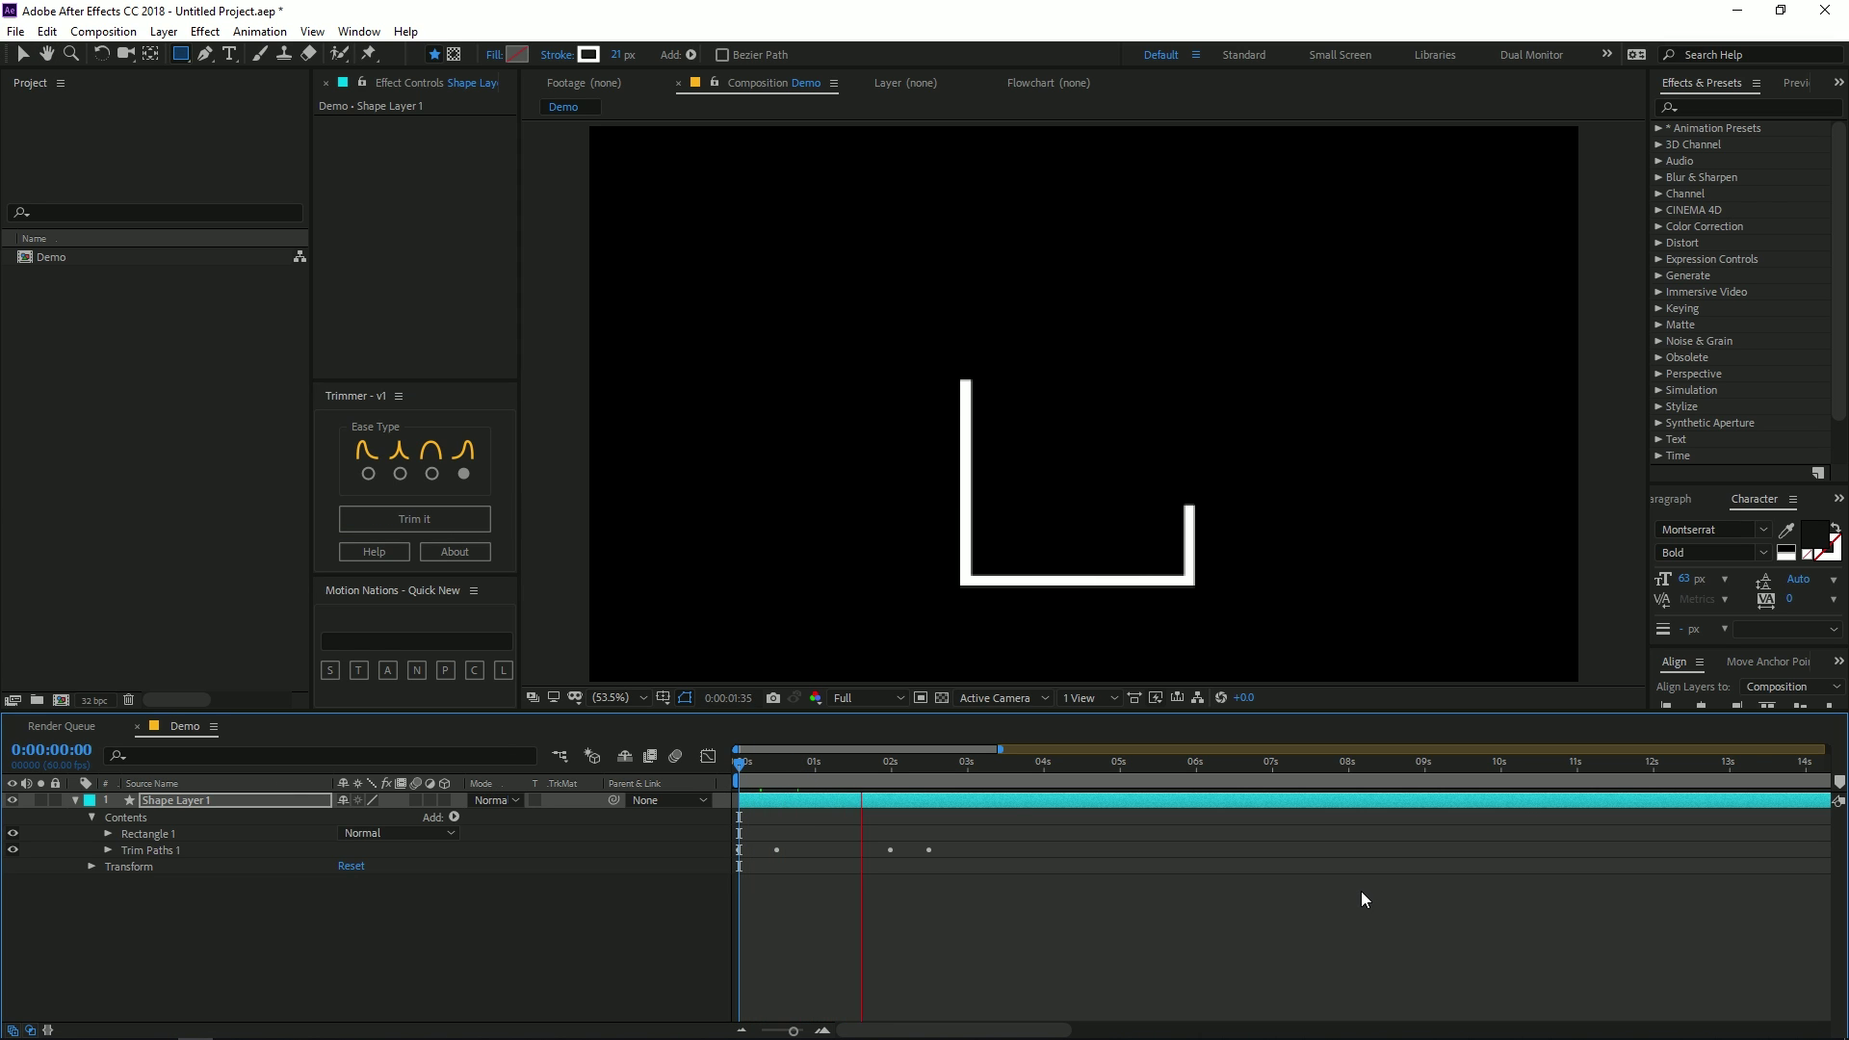
key(space)
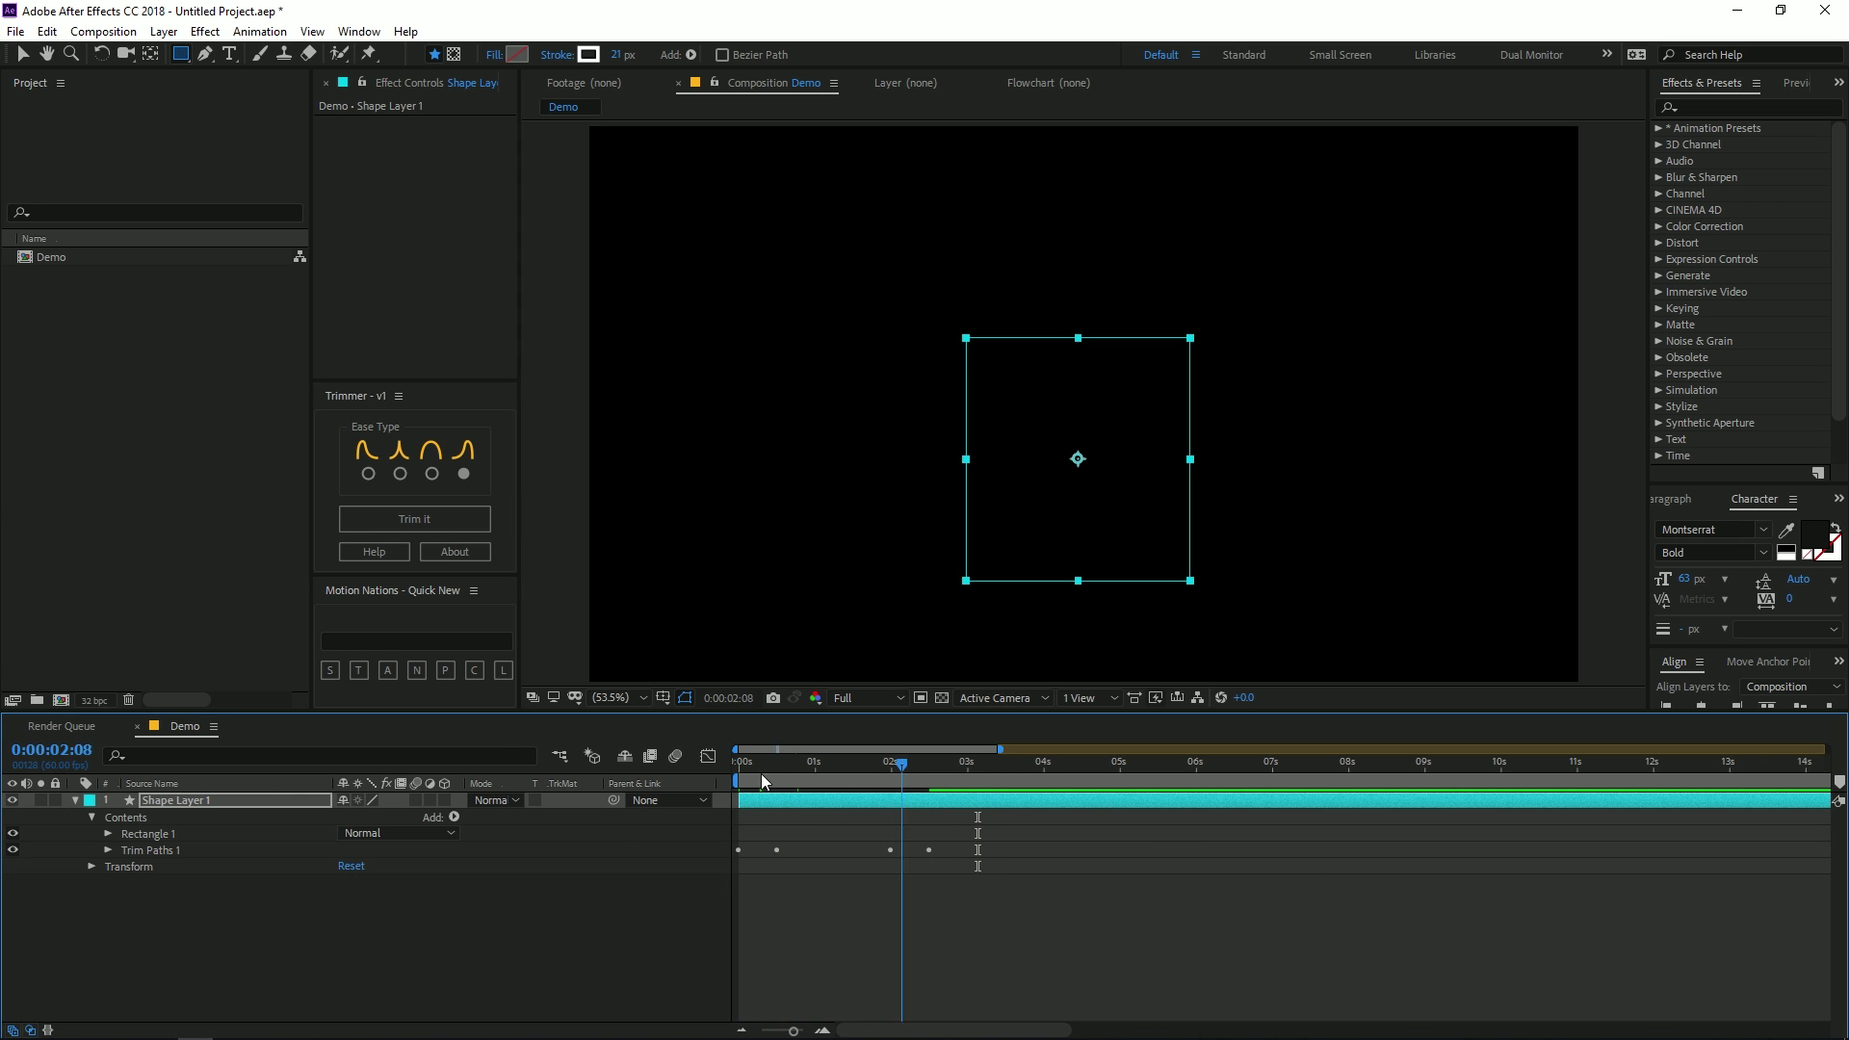
key(ctrl+z)
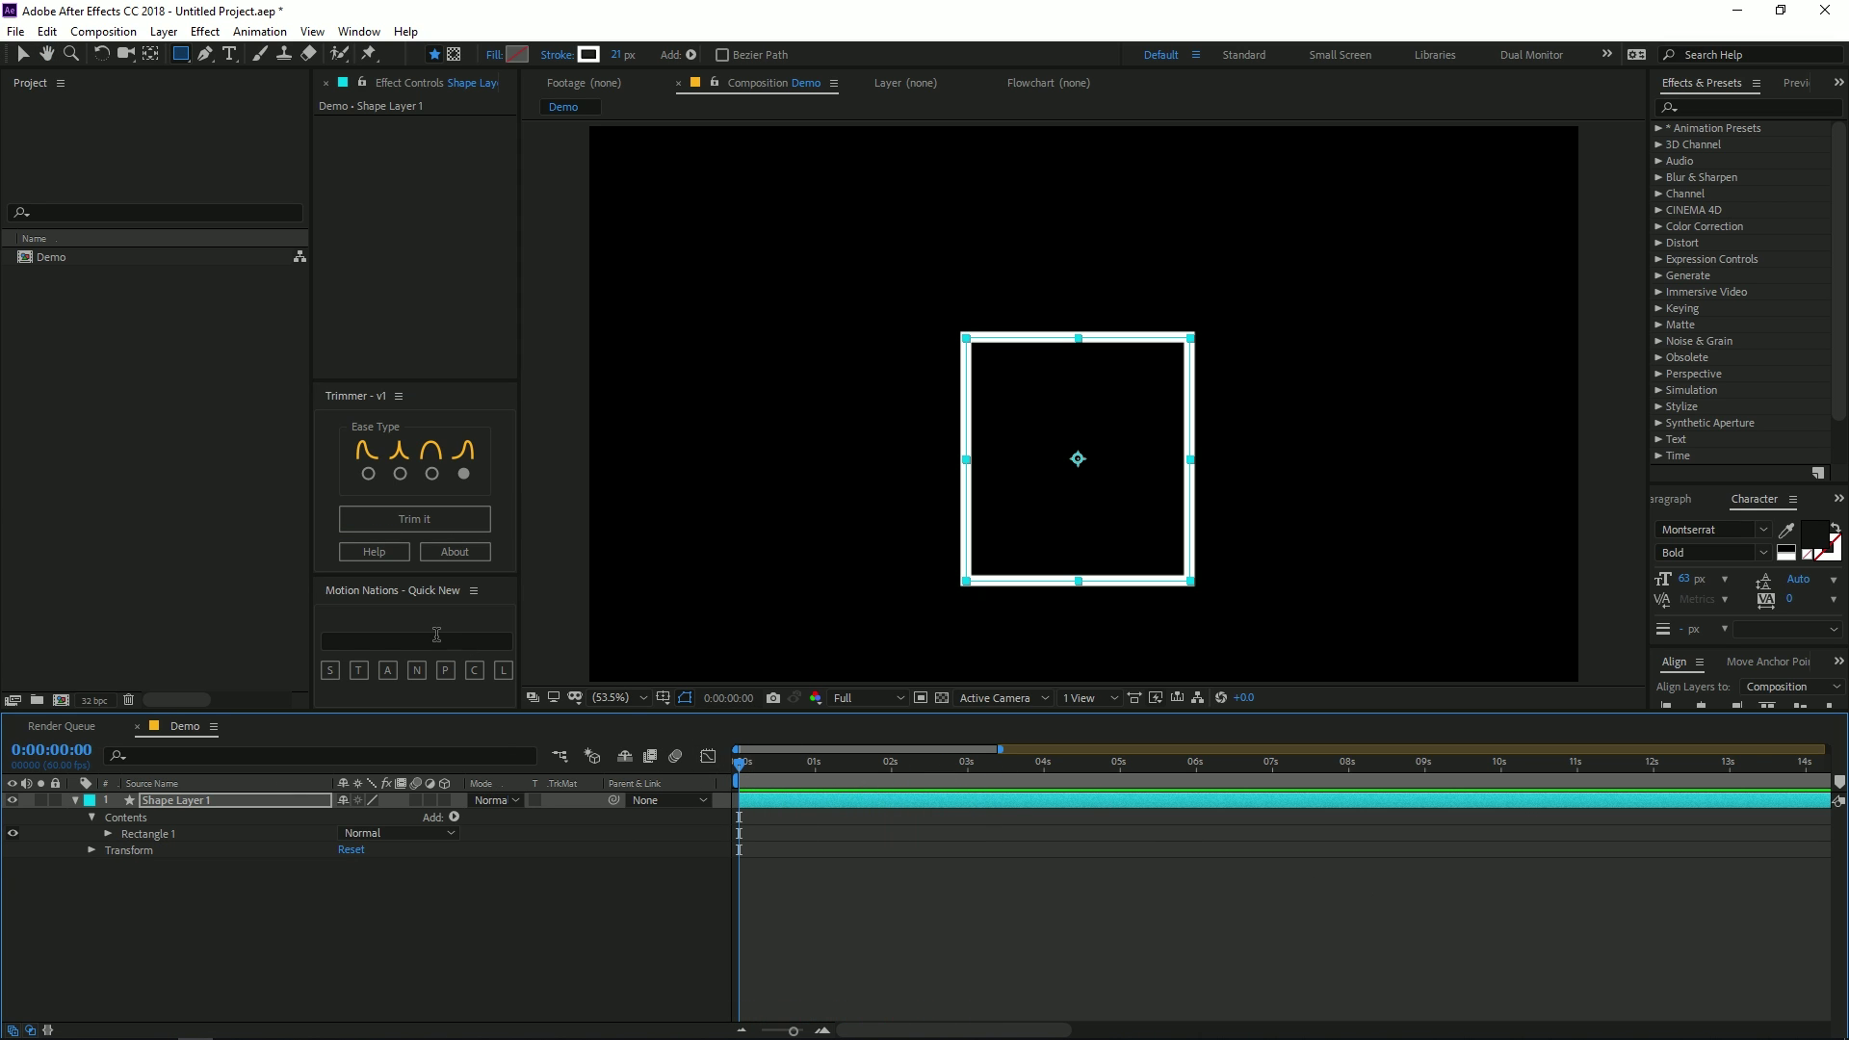
Step: Try the second ease type on the square, preview, then undo the trim paths and deselect the layer
click(400, 474)
click(381, 528)
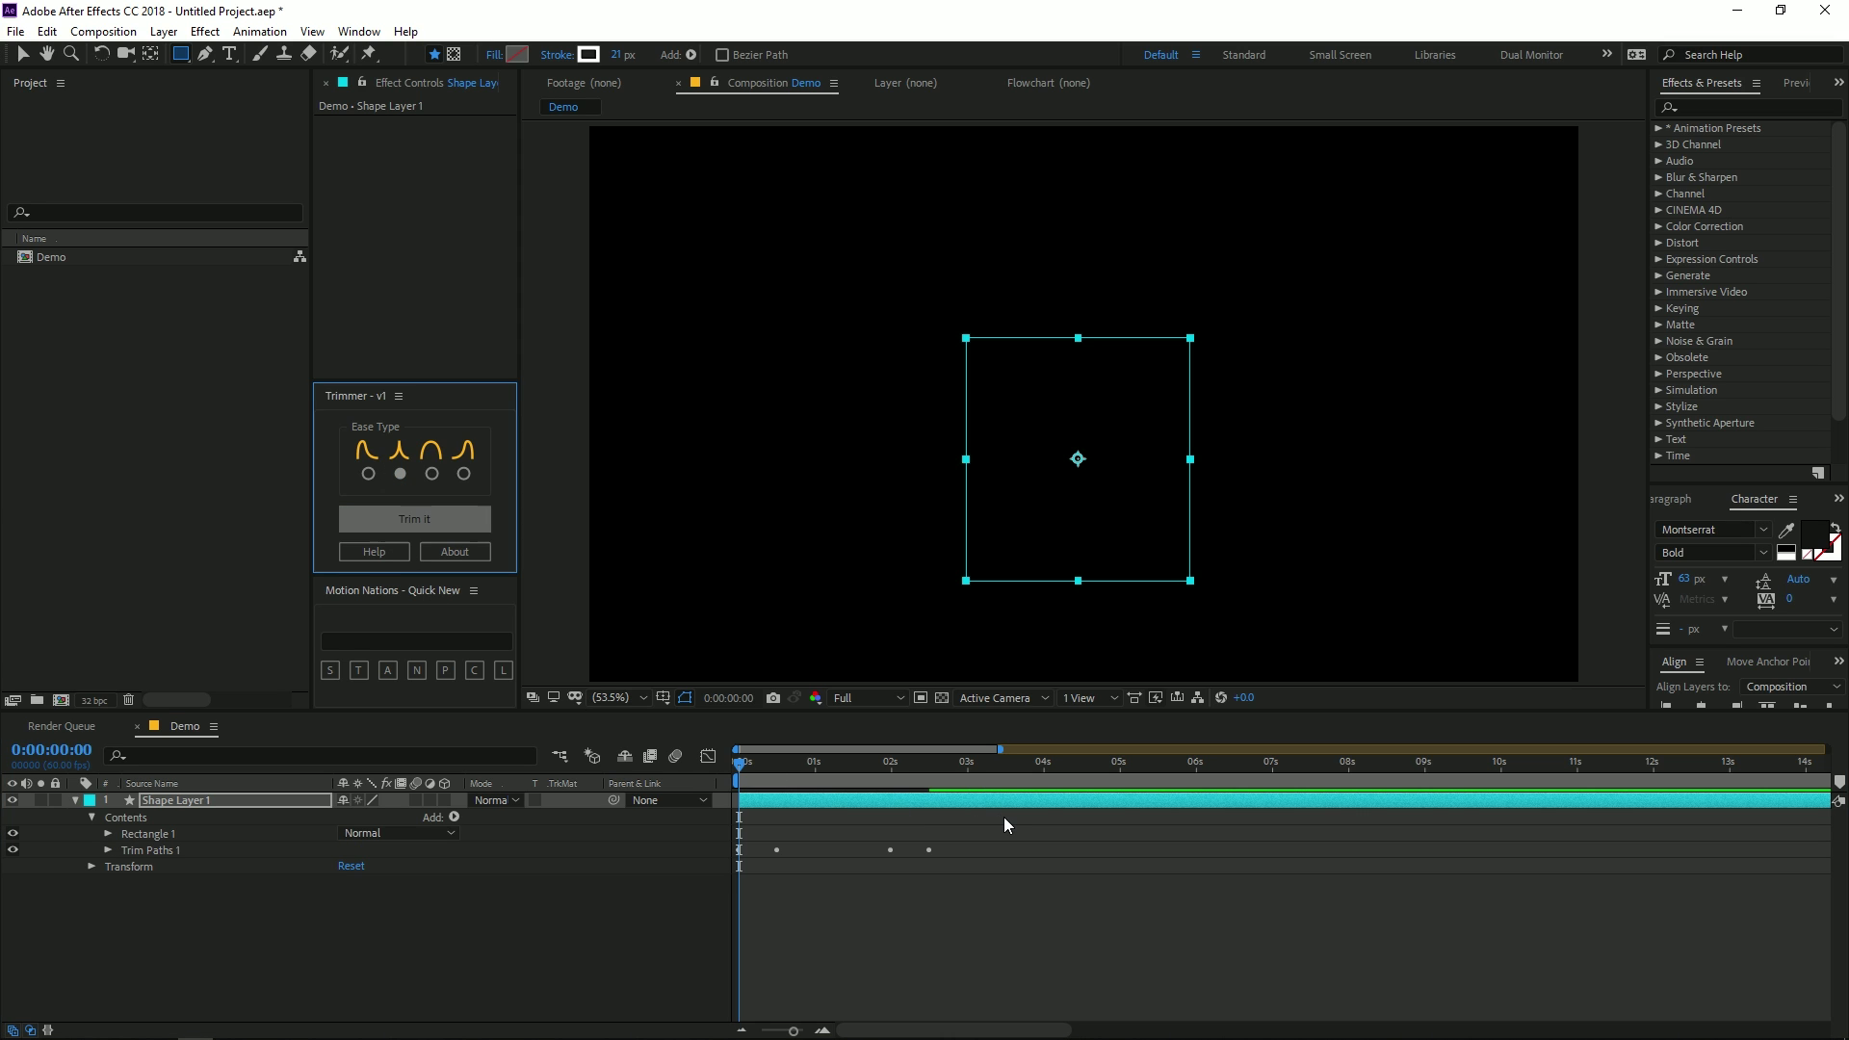
key(space)
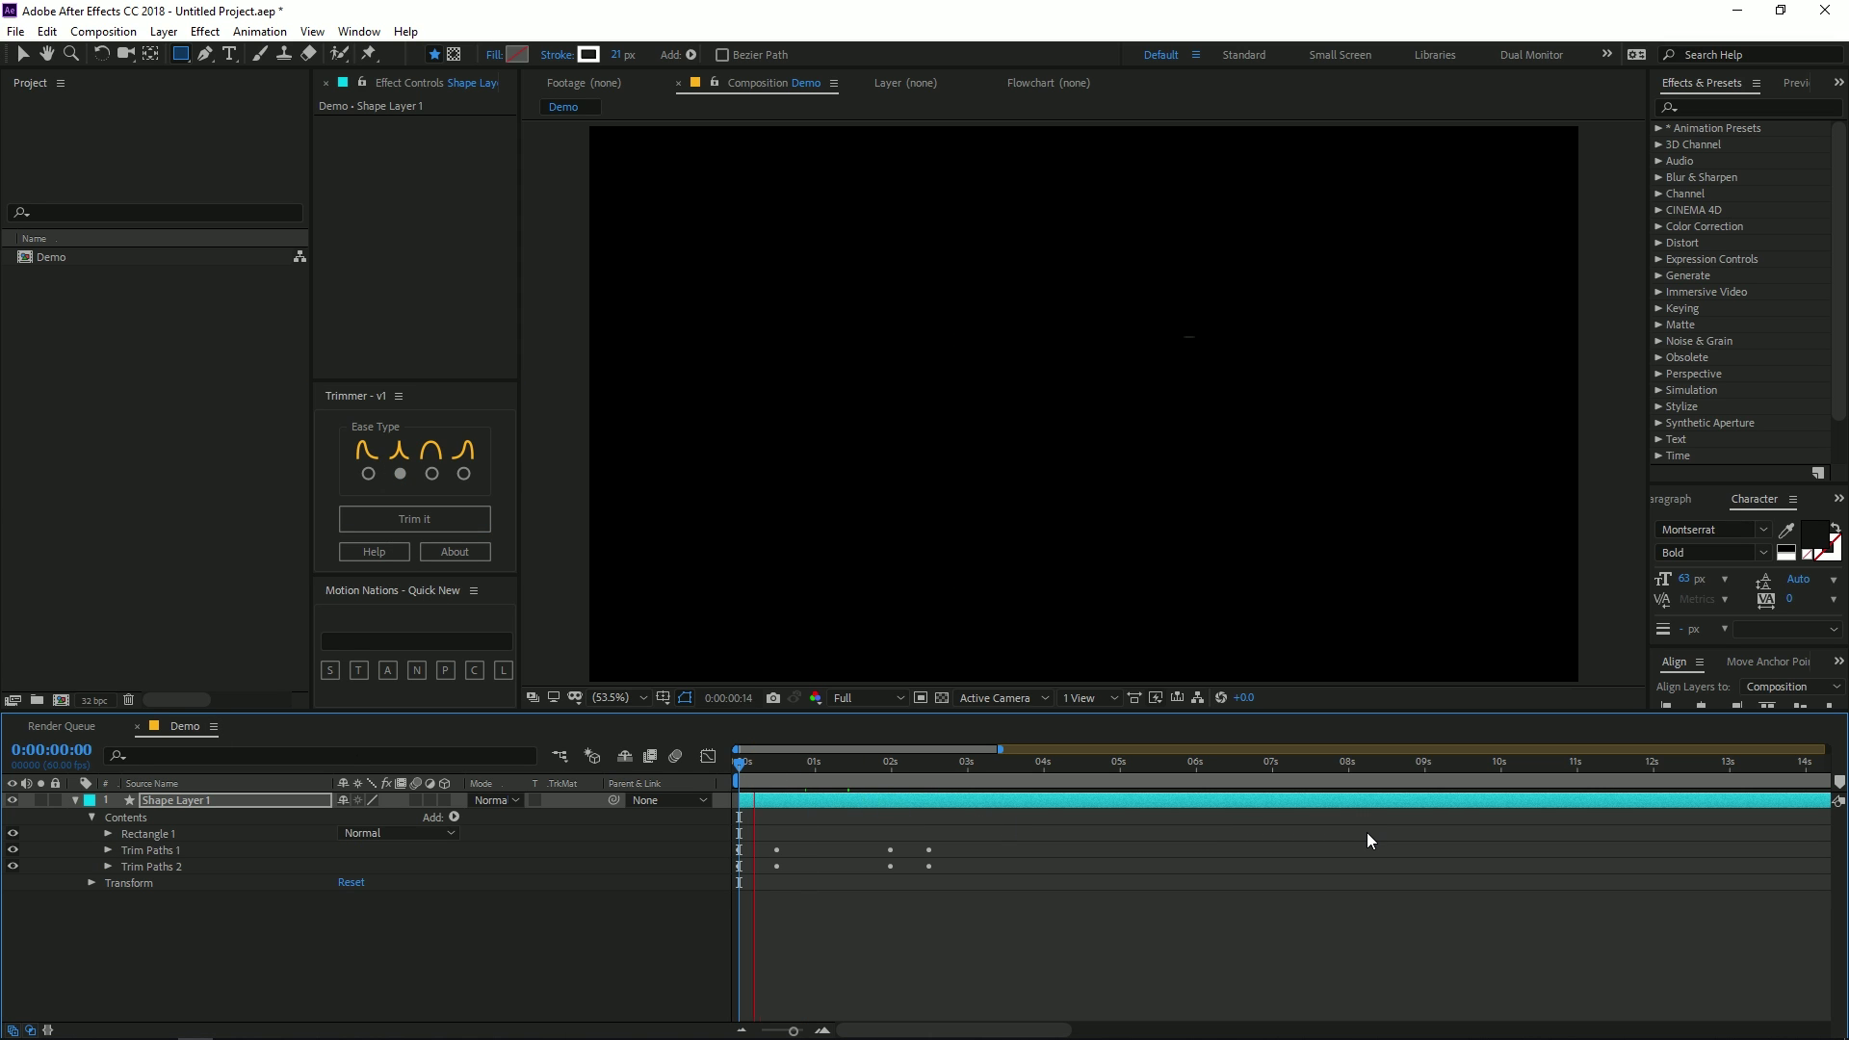
key(space)
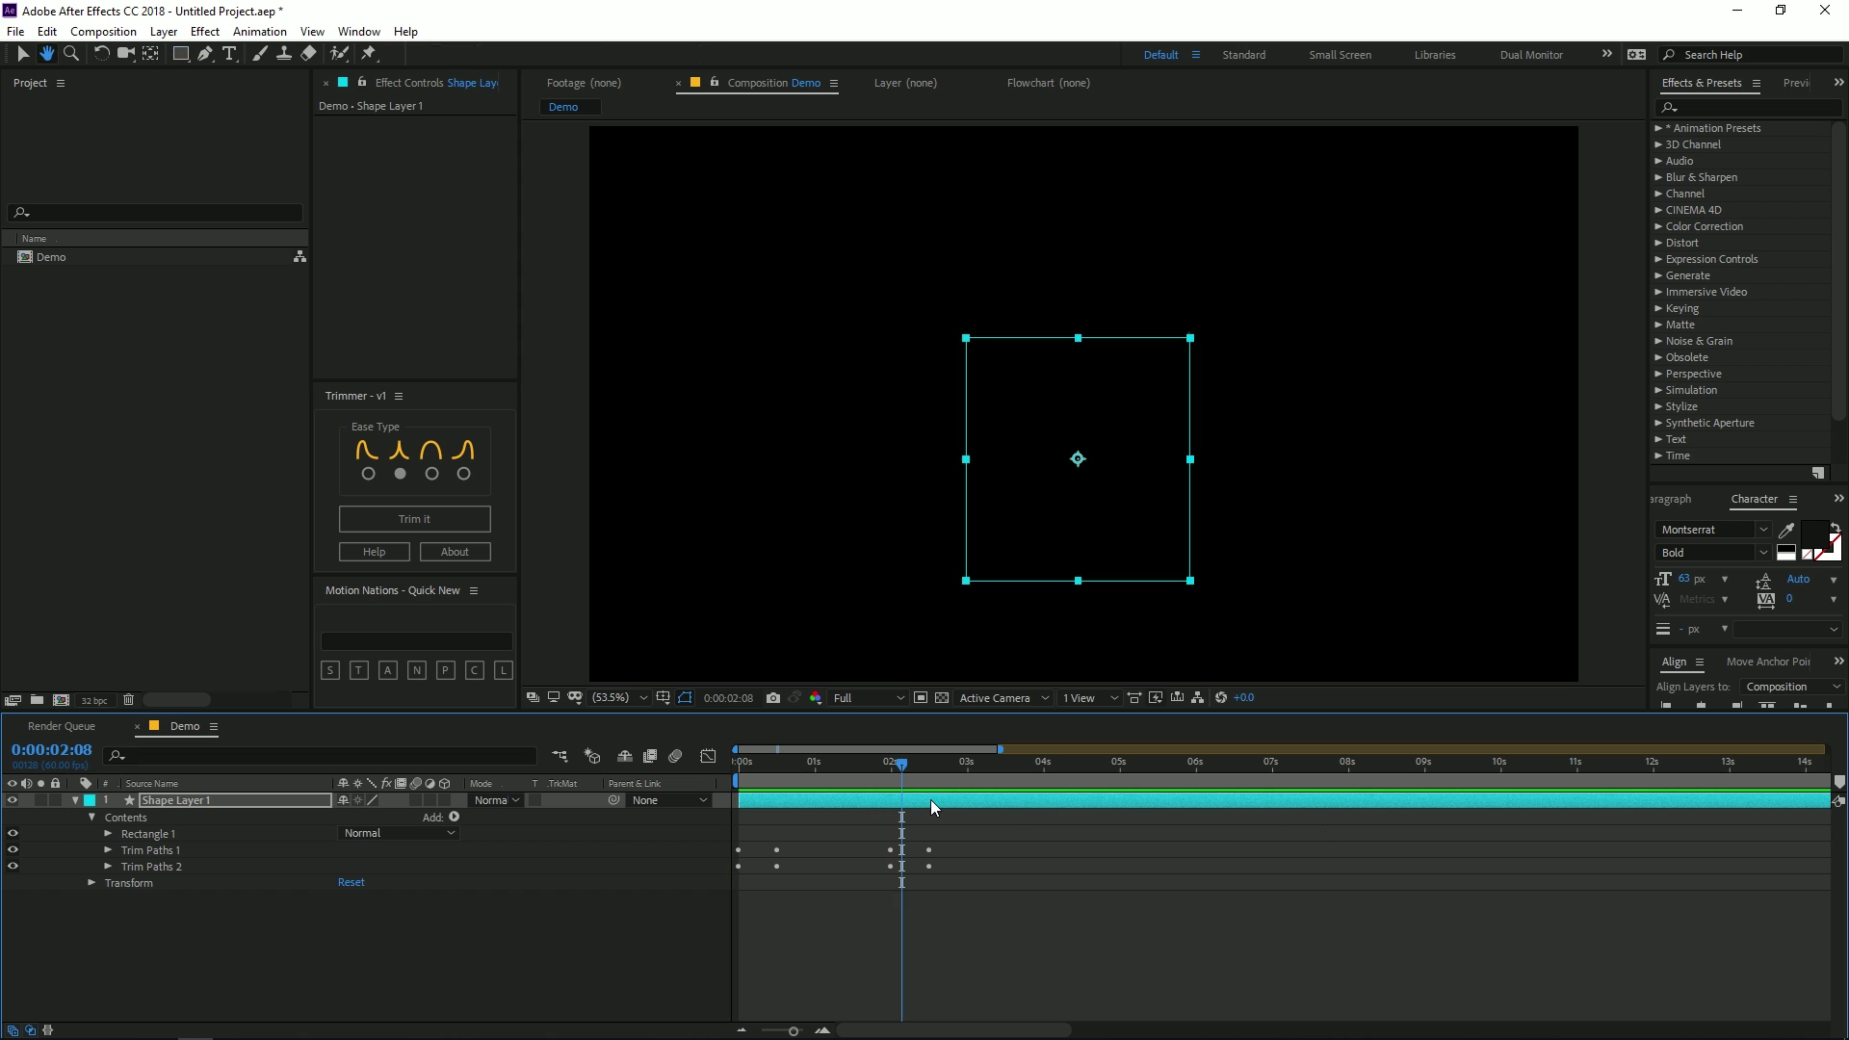
key(ctrl+z)
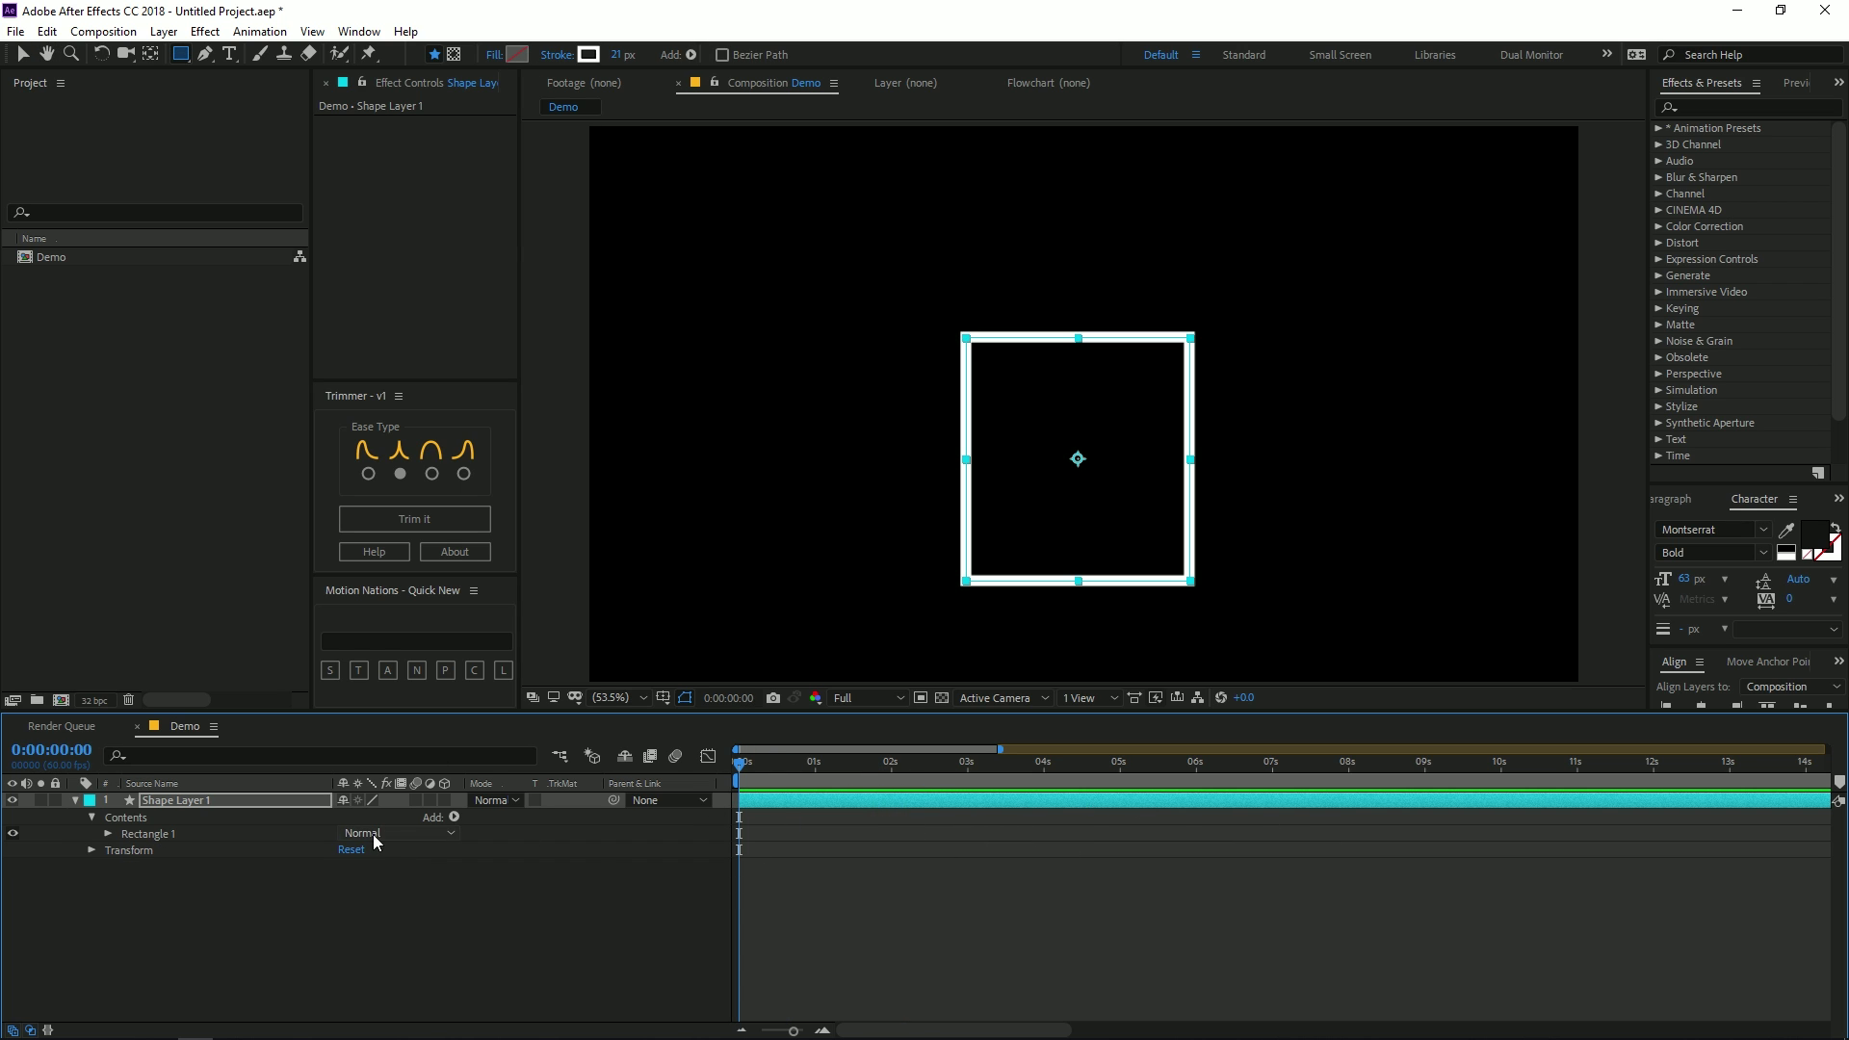
click(75, 800)
click(493, 897)
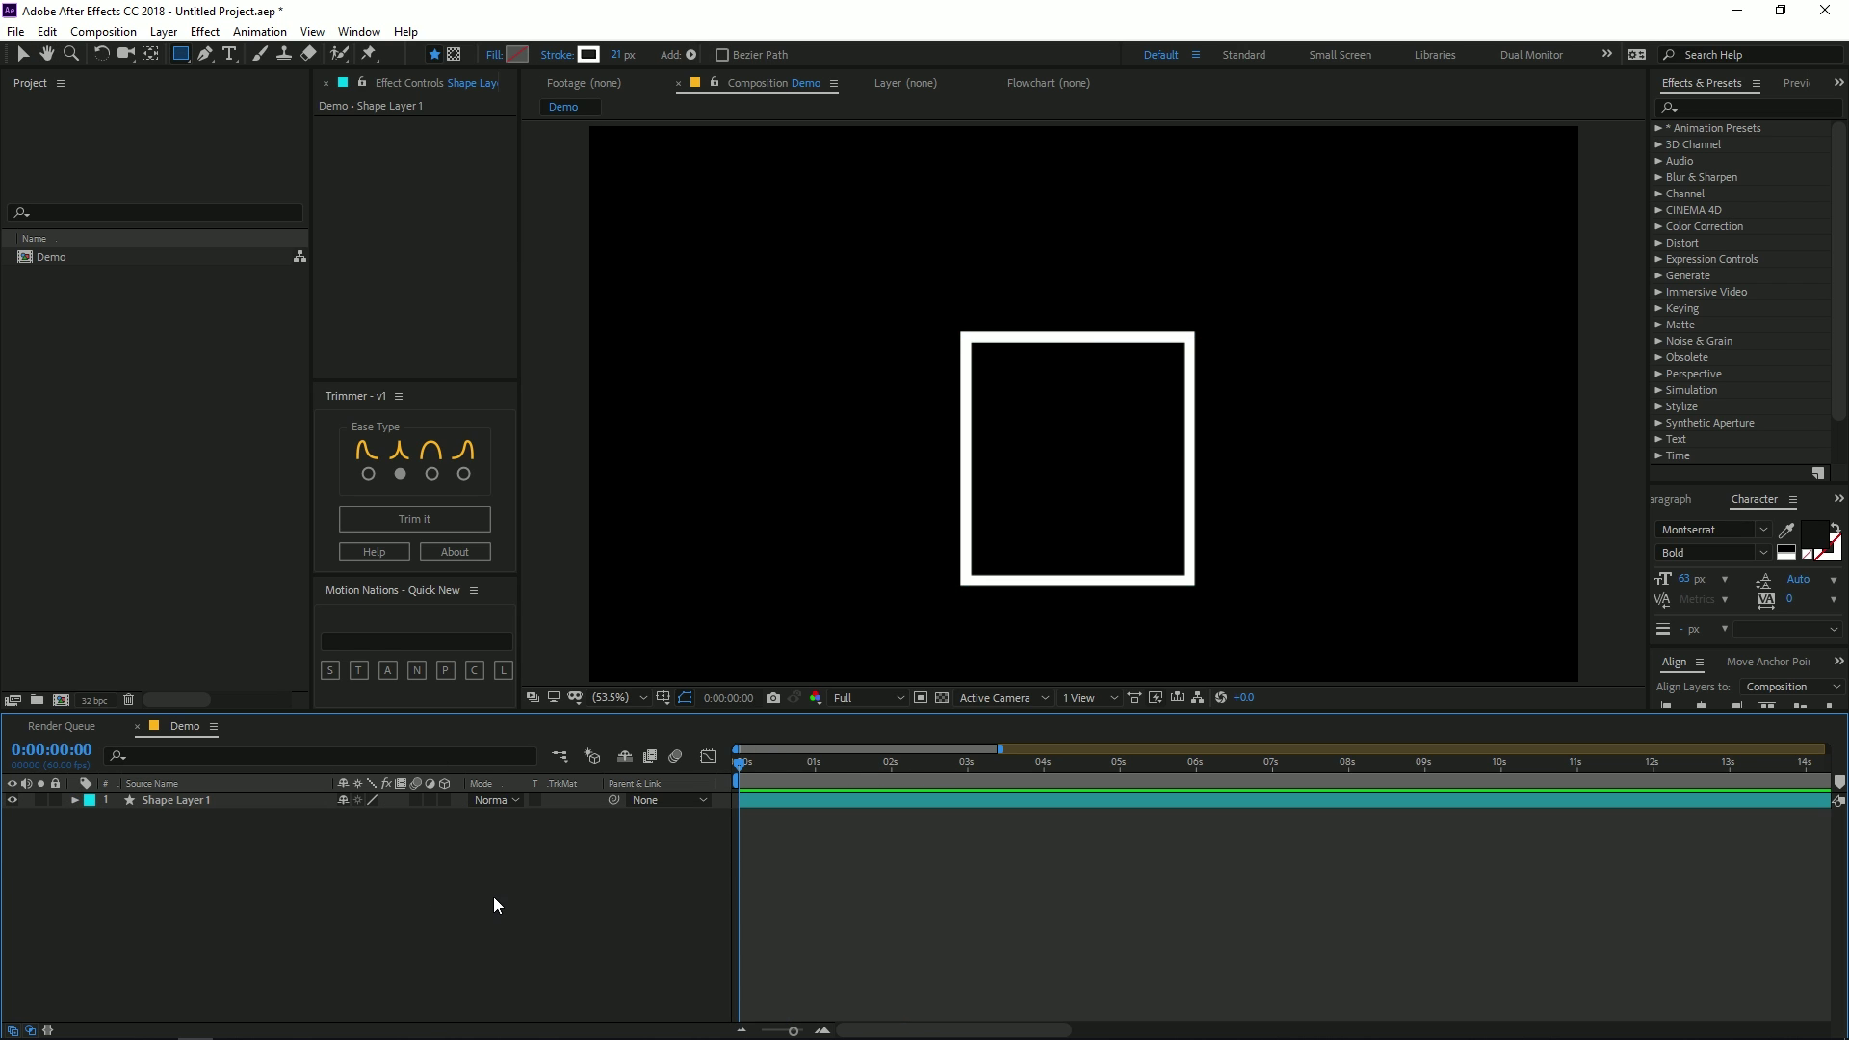
Step: Draw a circle to the right of the square and a pentagon to its left
click(245, 799)
click(151, 54)
click(175, 55)
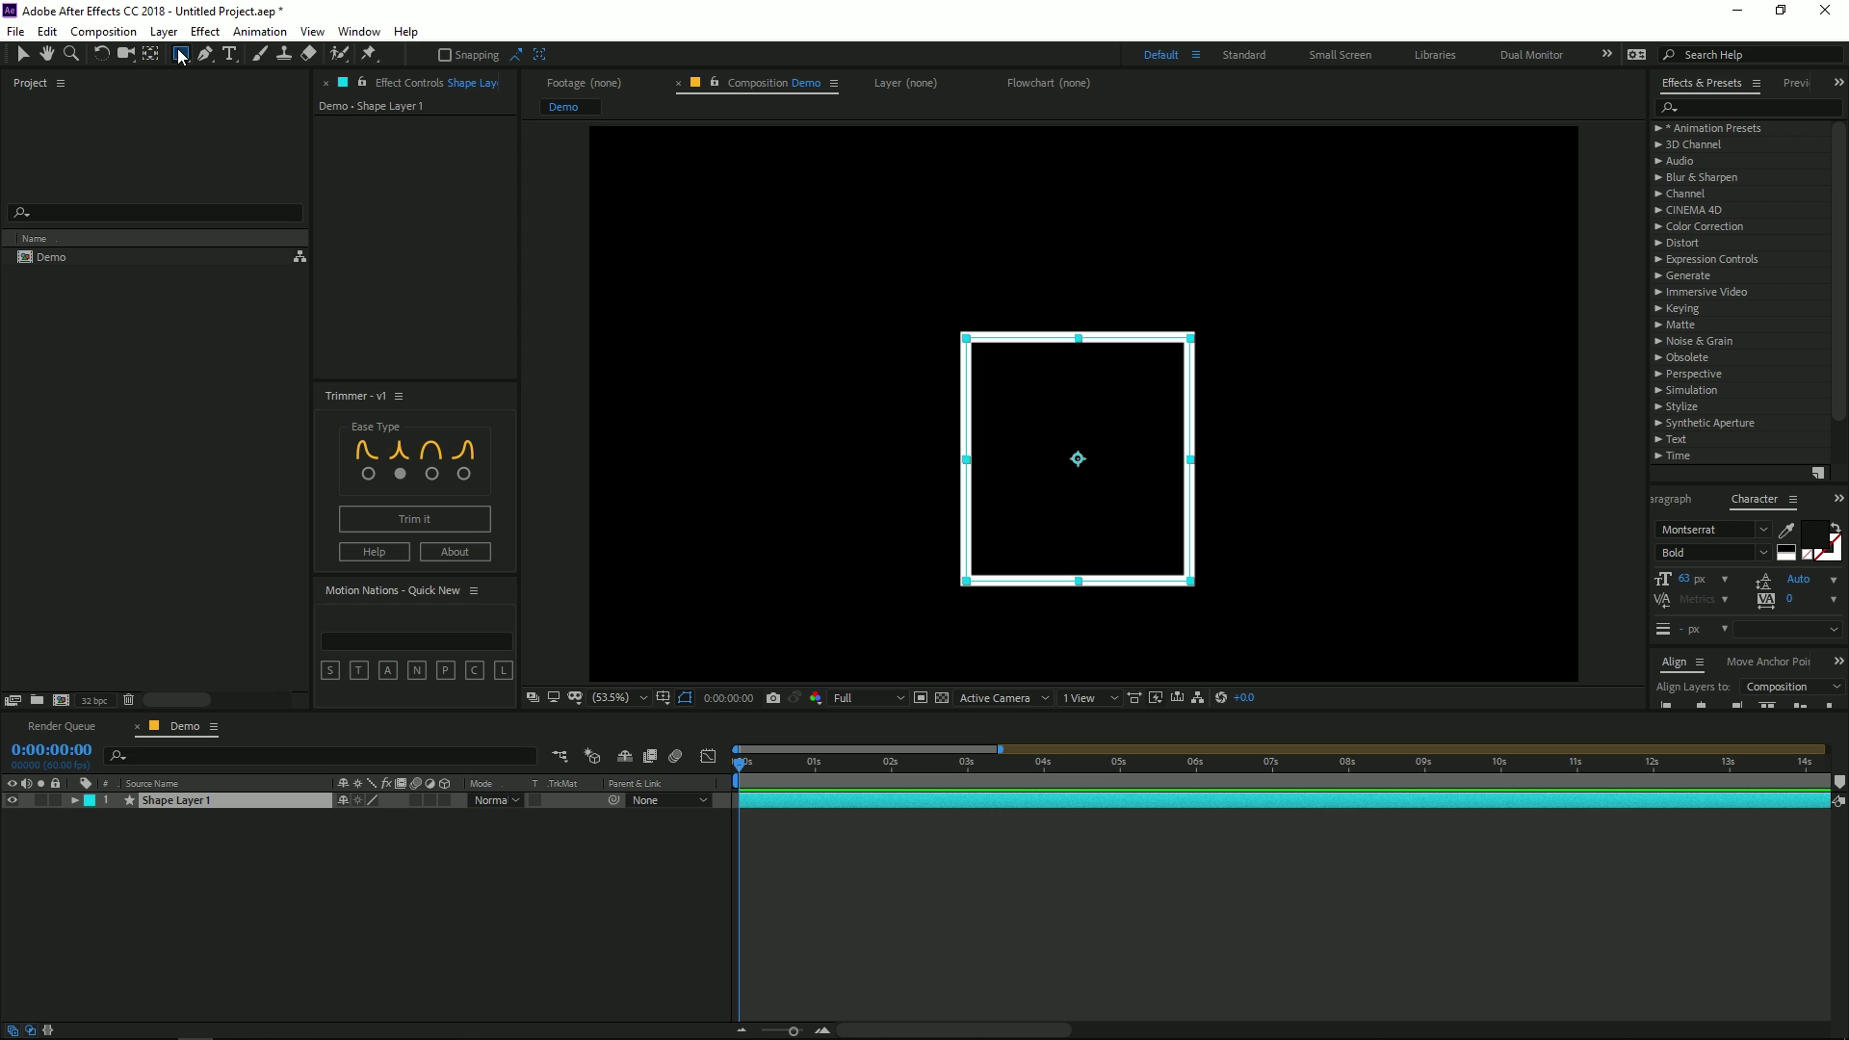
click(250, 95)
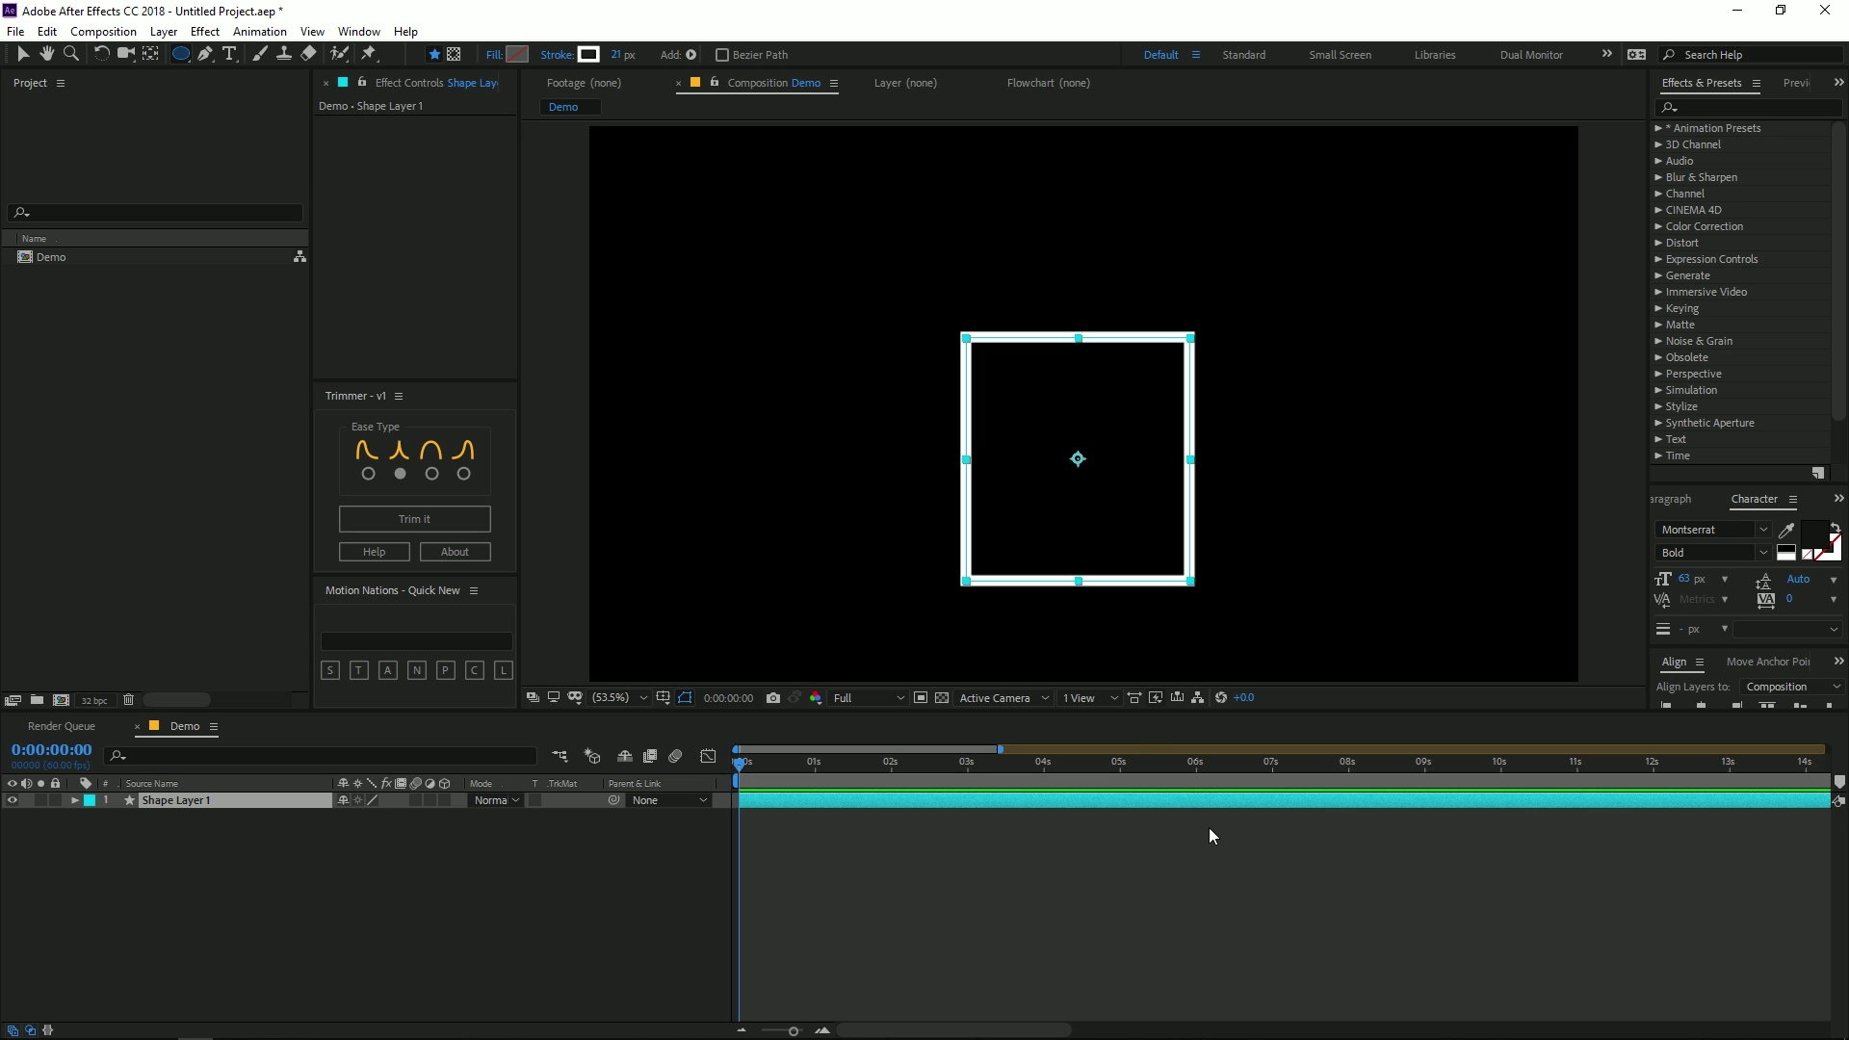
click(1210, 828)
drag(1453, 472, 1267, 287)
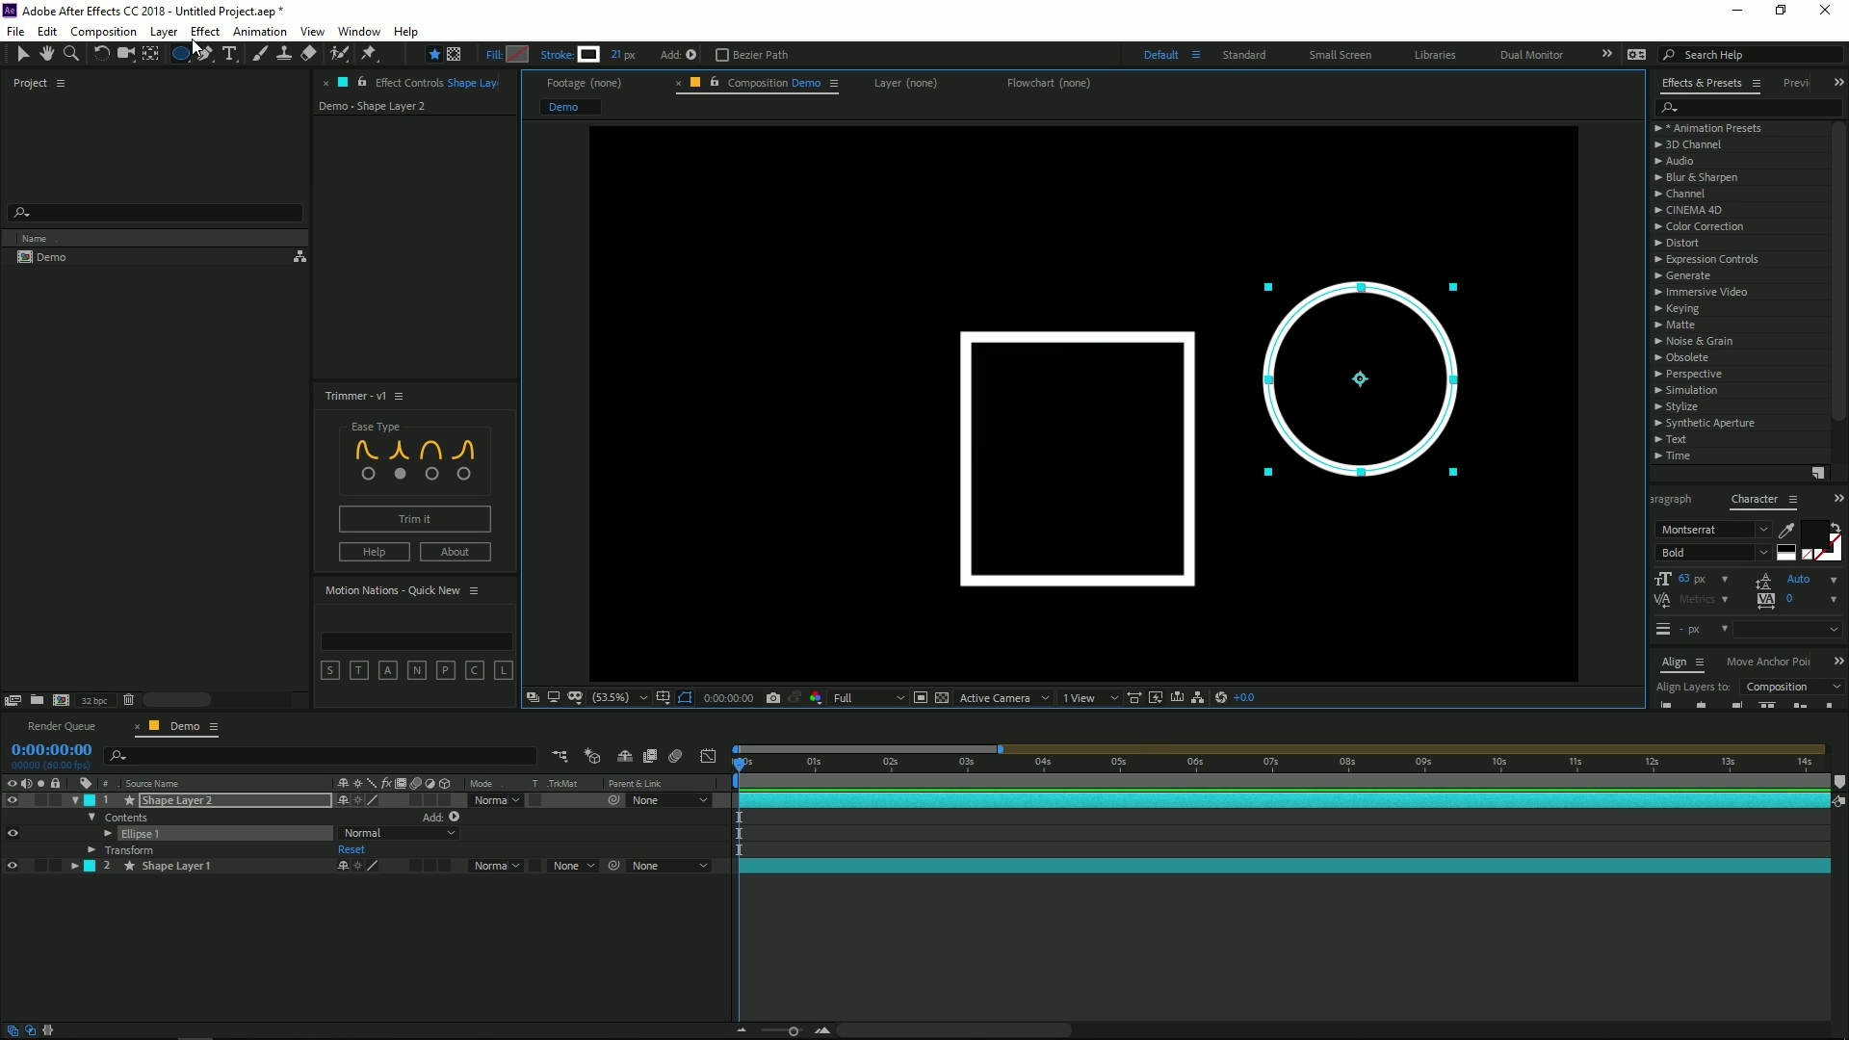
mouse_move(180, 55)
mouse_down()
mouse_move(246, 87)
mouse_move(250, 138)
mouse_move(254, 116)
mouse_up()
click(908, 899)
mouse_move(766, 508)
mouse_down()
mouse_move(702, 365)
mouse_move(715, 405)
mouse_up()
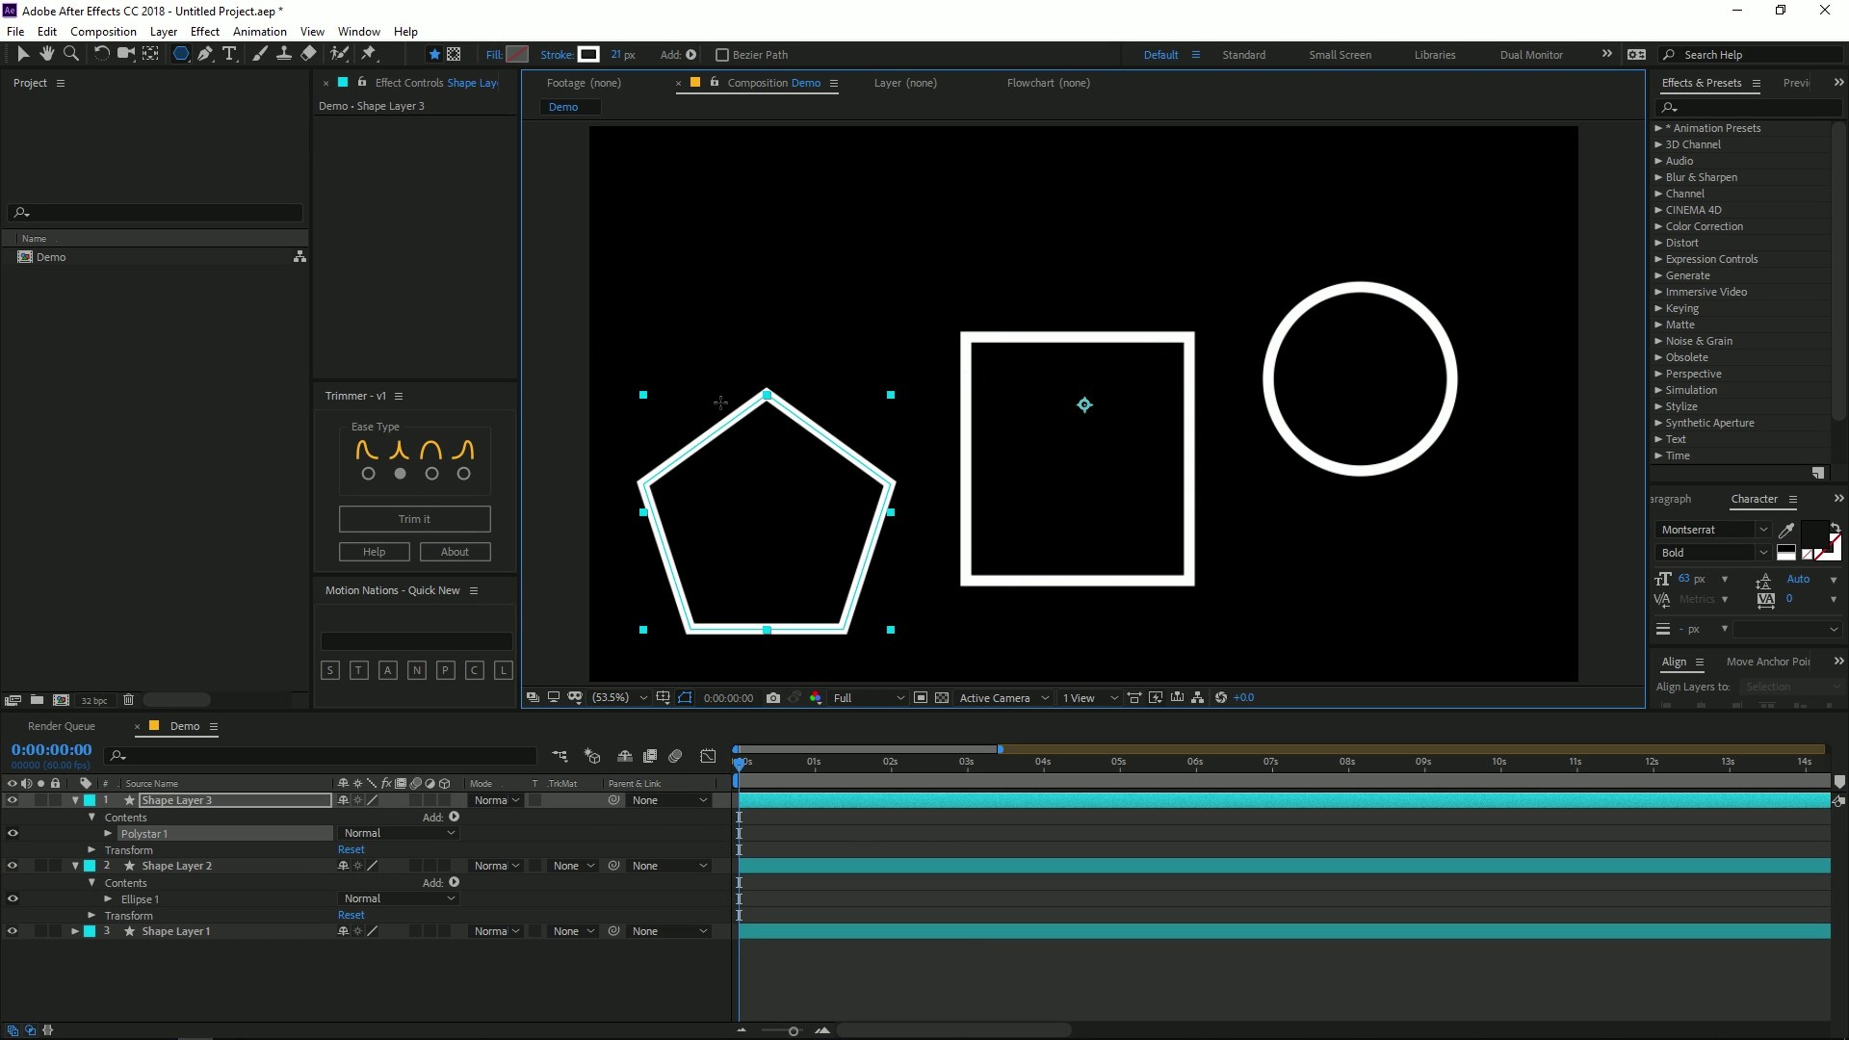
Step: Apply Trim it to all three shapes, preview the write-on, then delete the layers
key(ctrl+a)
key(ctrl+grave)
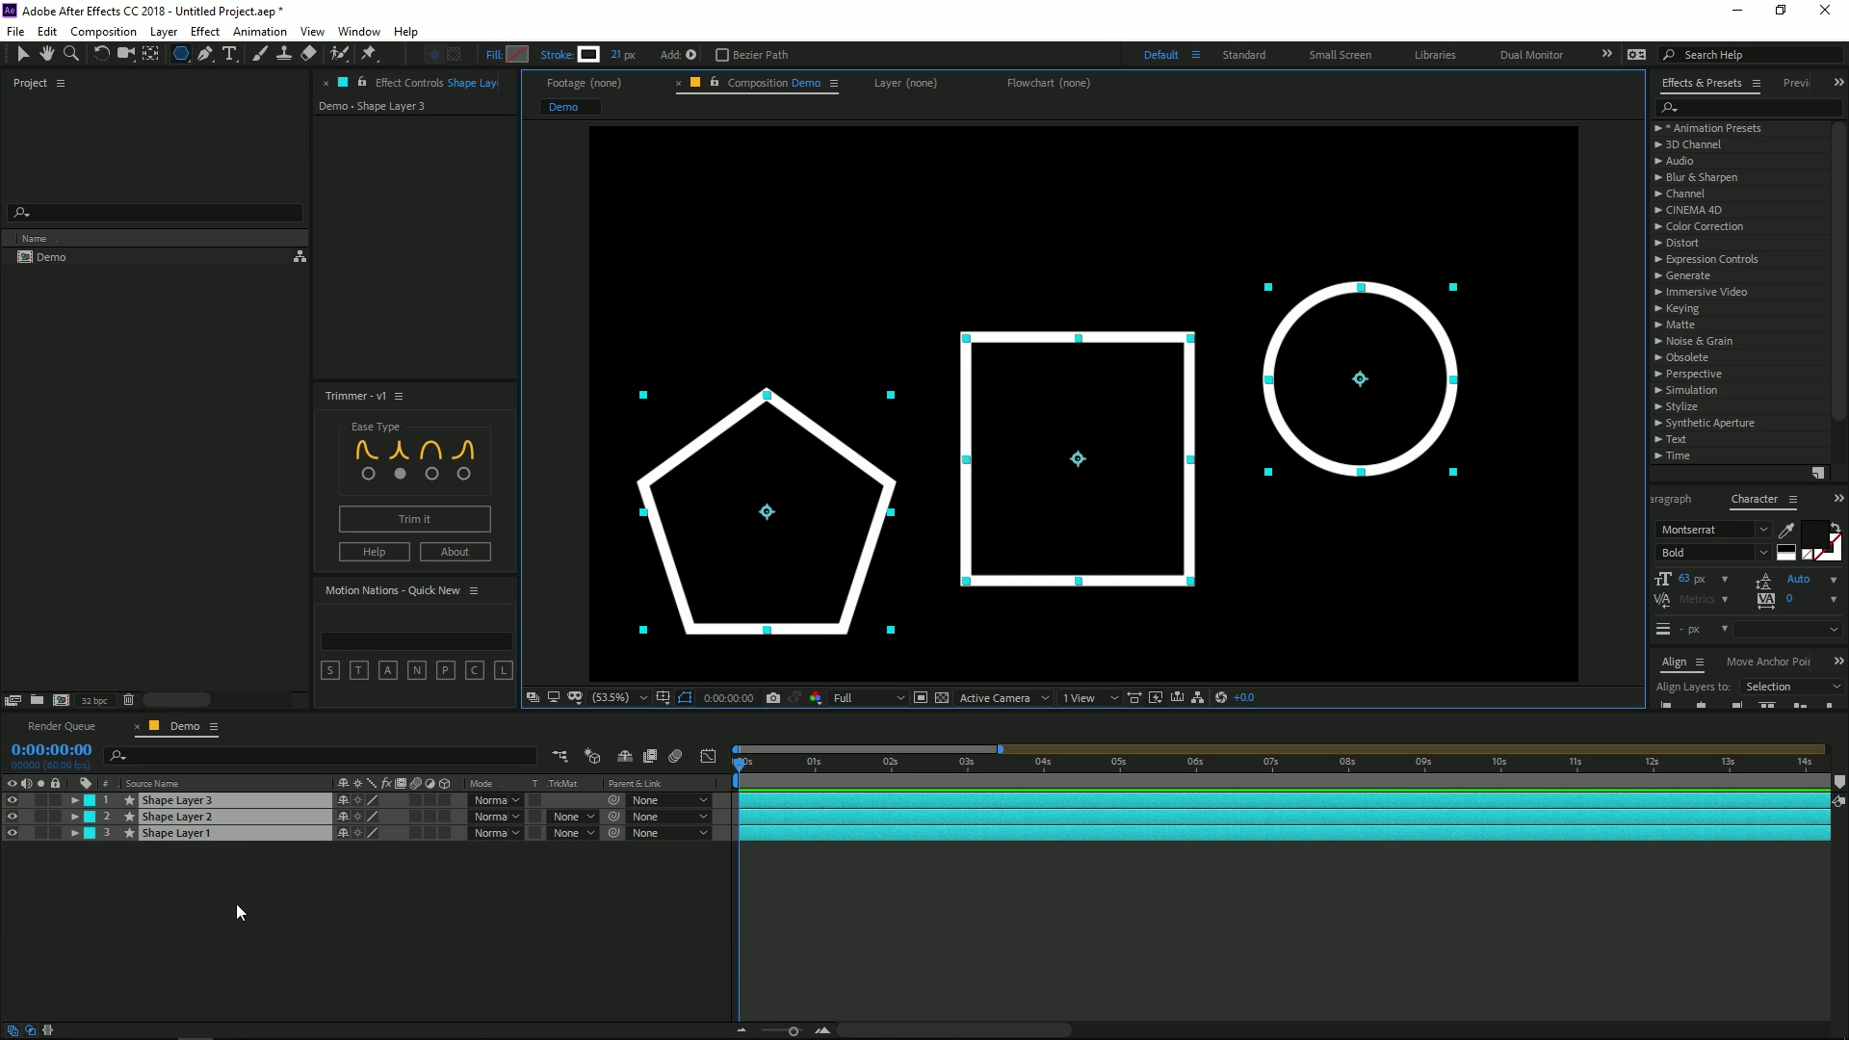
click(419, 522)
click(908, 899)
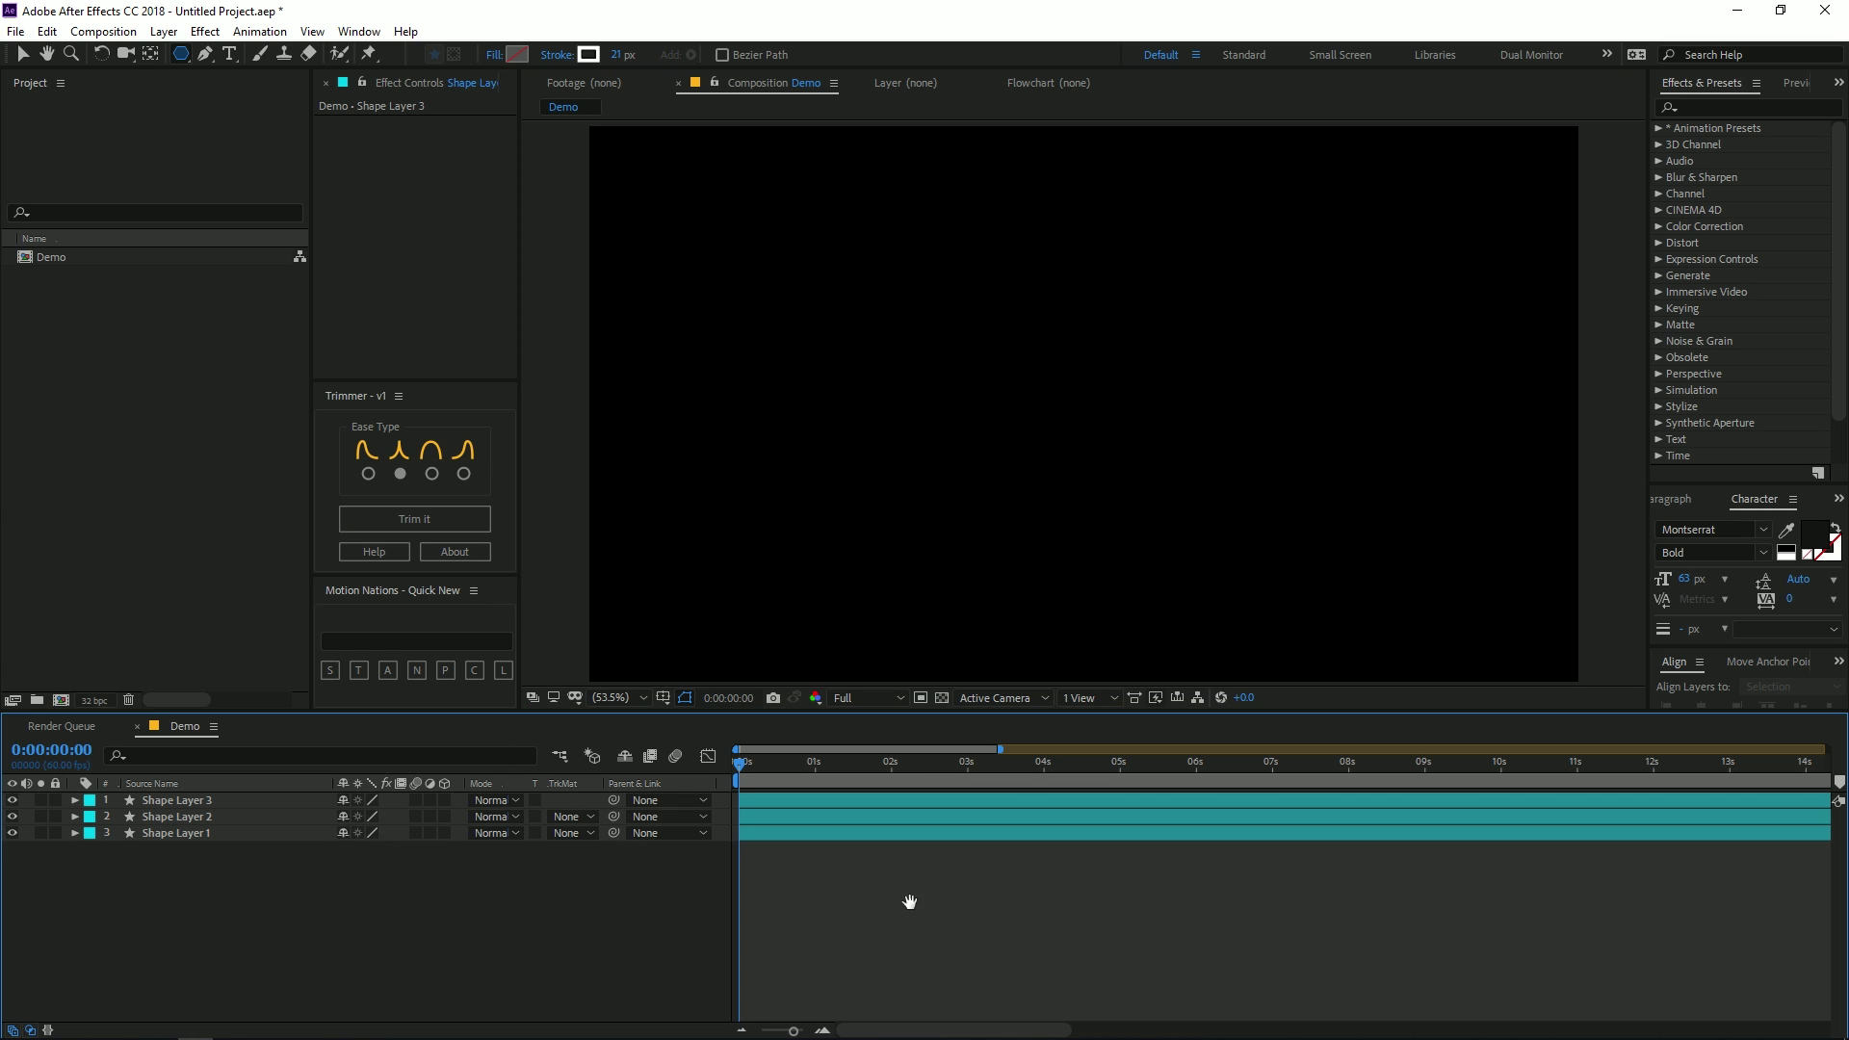
key(space)
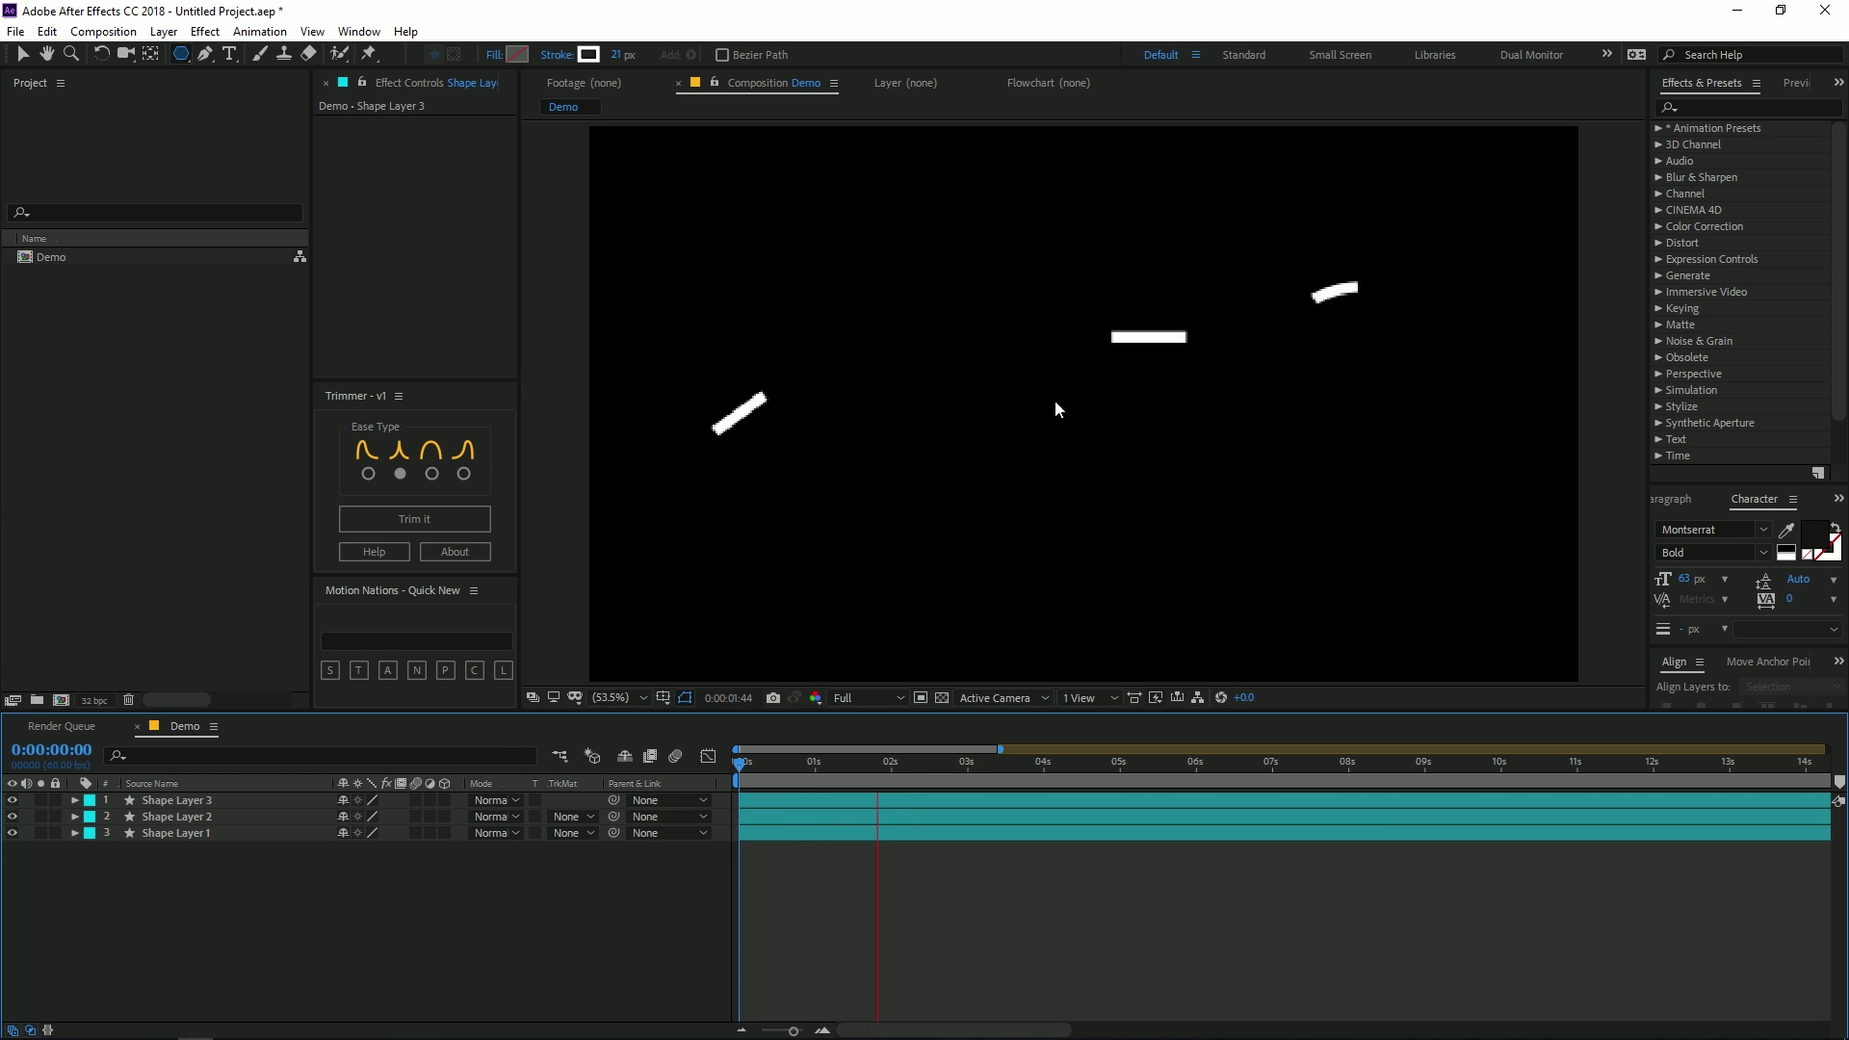
click(918, 768)
drag(918, 771, 536, 761)
drag(265, 934, 183, 809)
key(Delete)
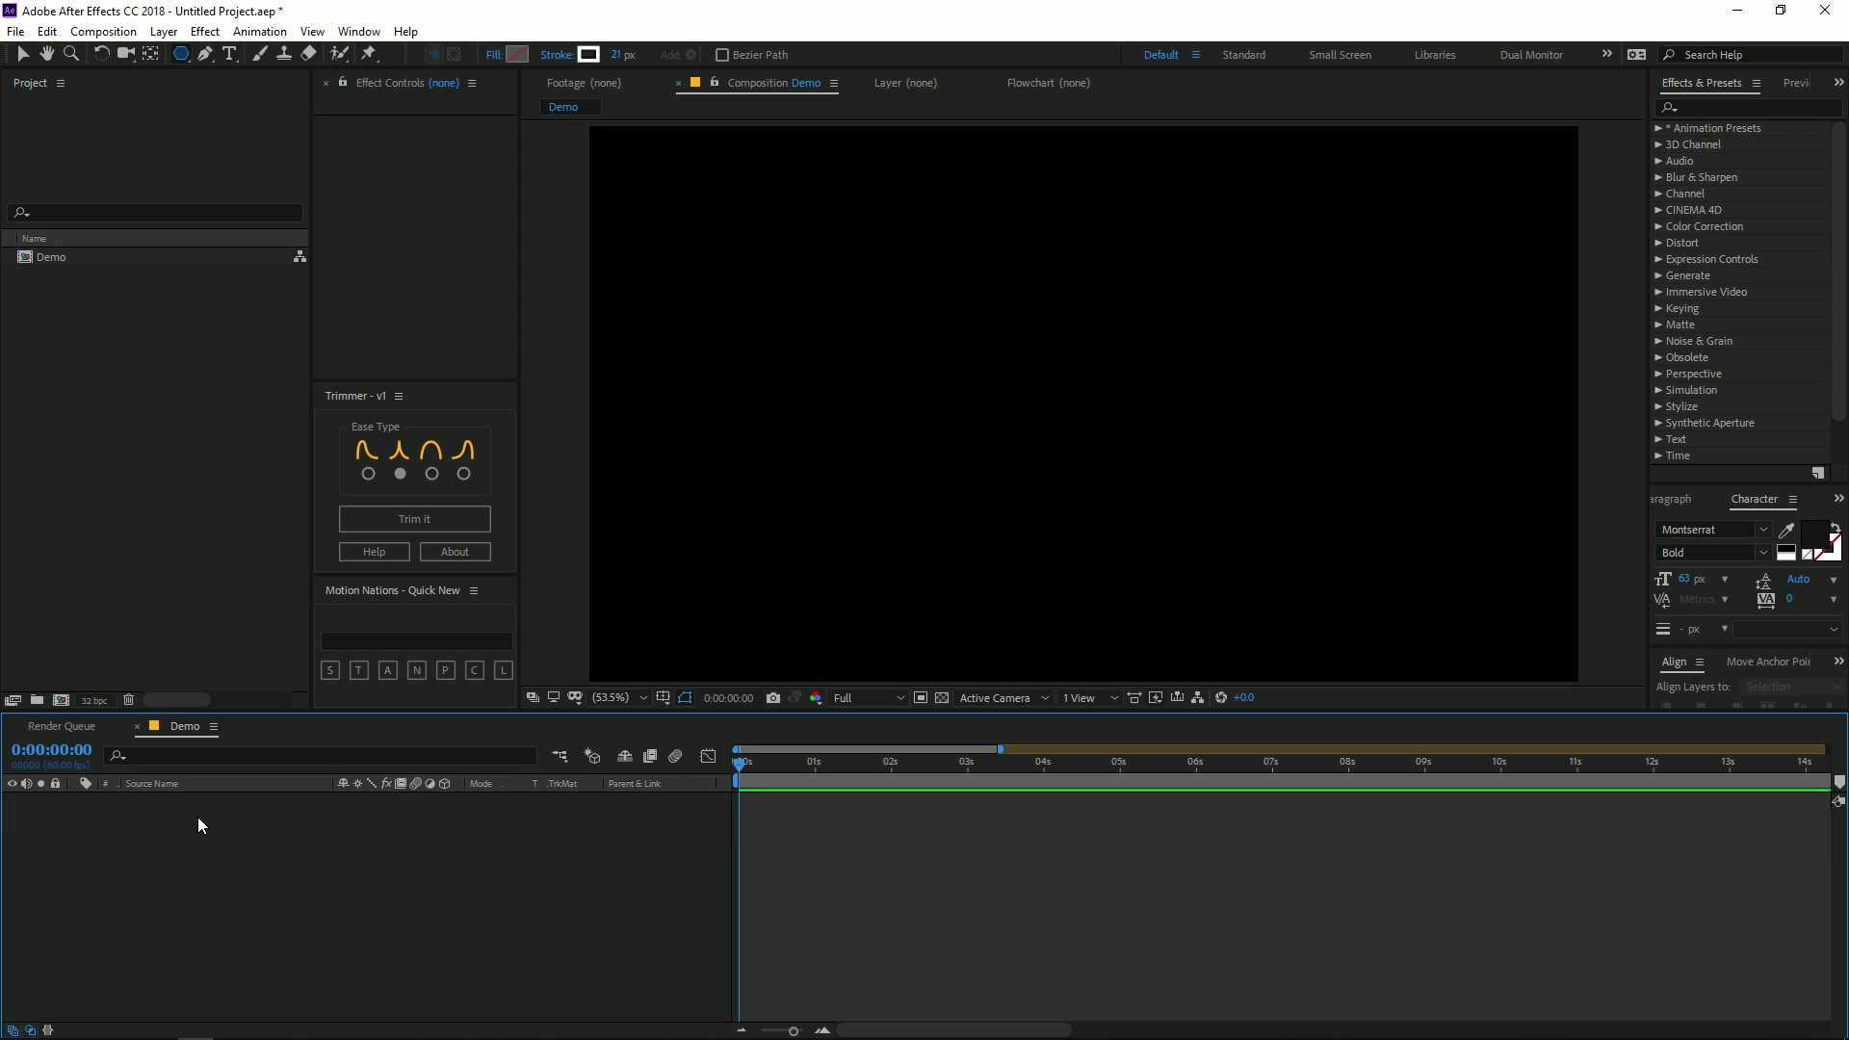
Step: Add a MOTION NATIONS text layer and set its fill colour to white
click(231, 55)
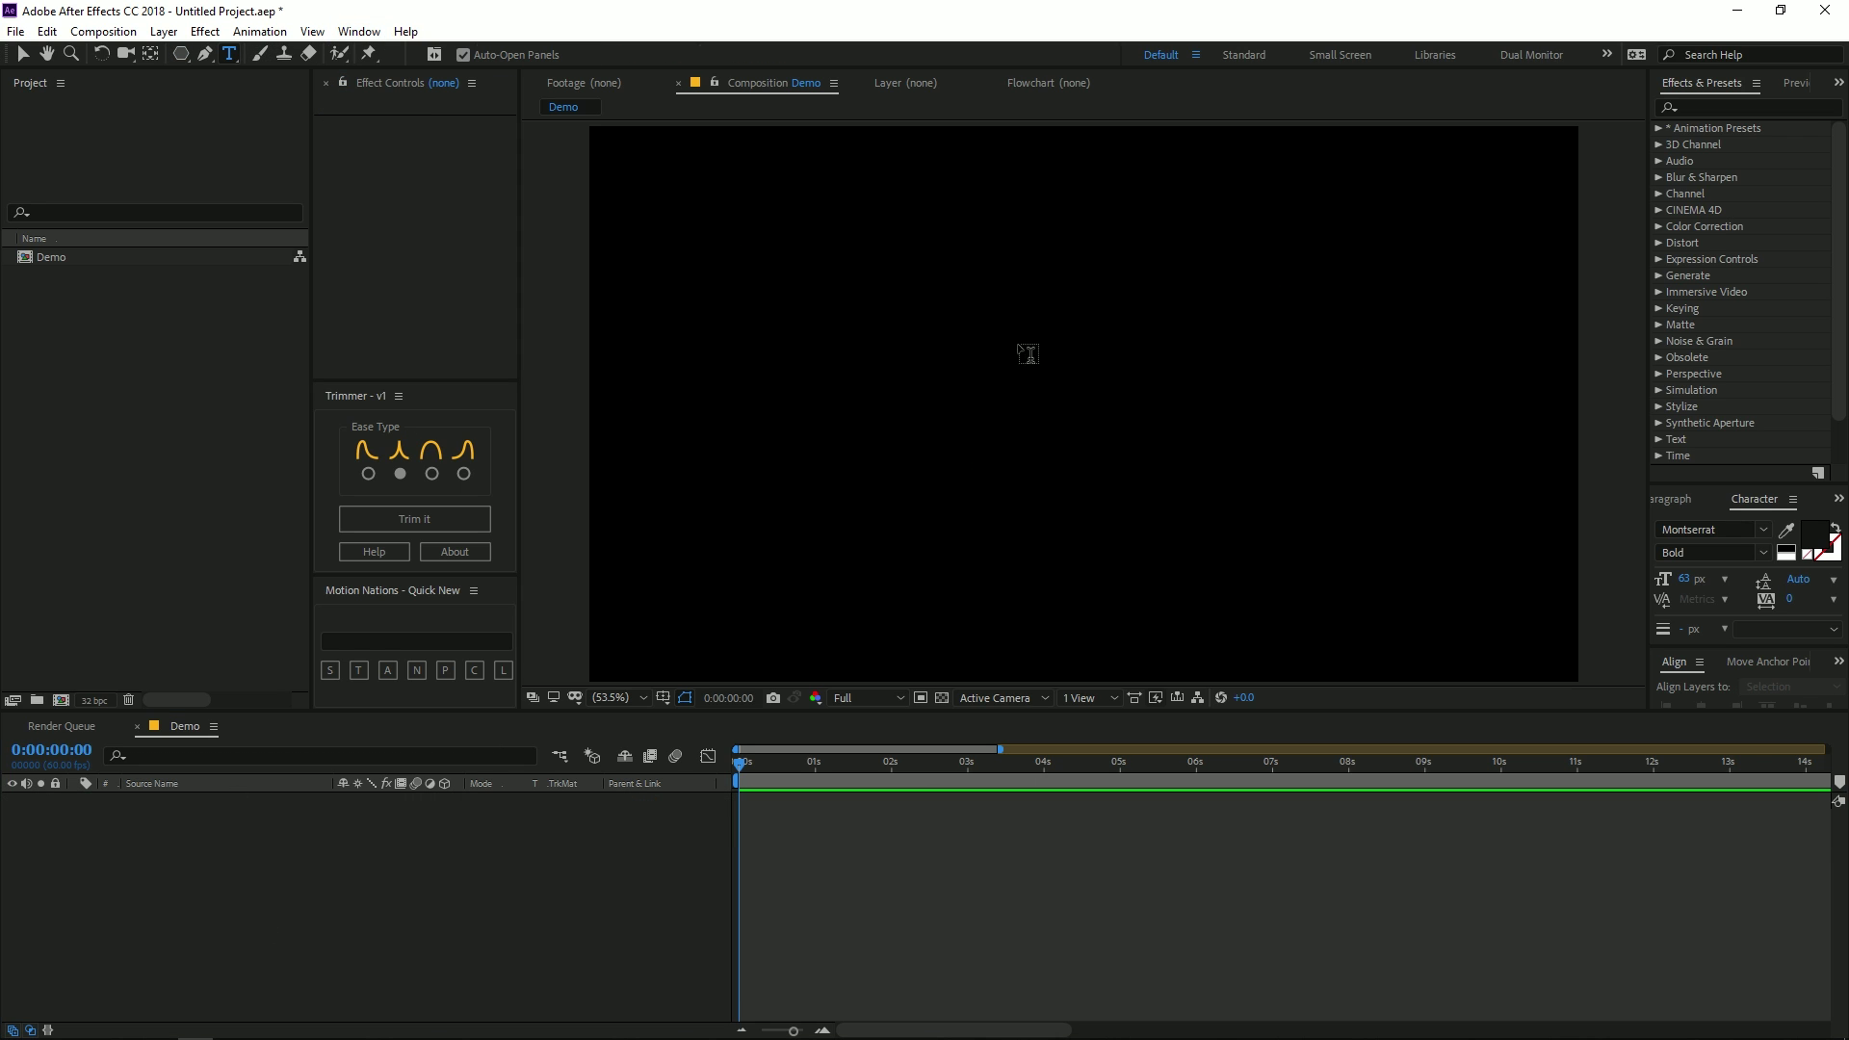
click(1000, 421)
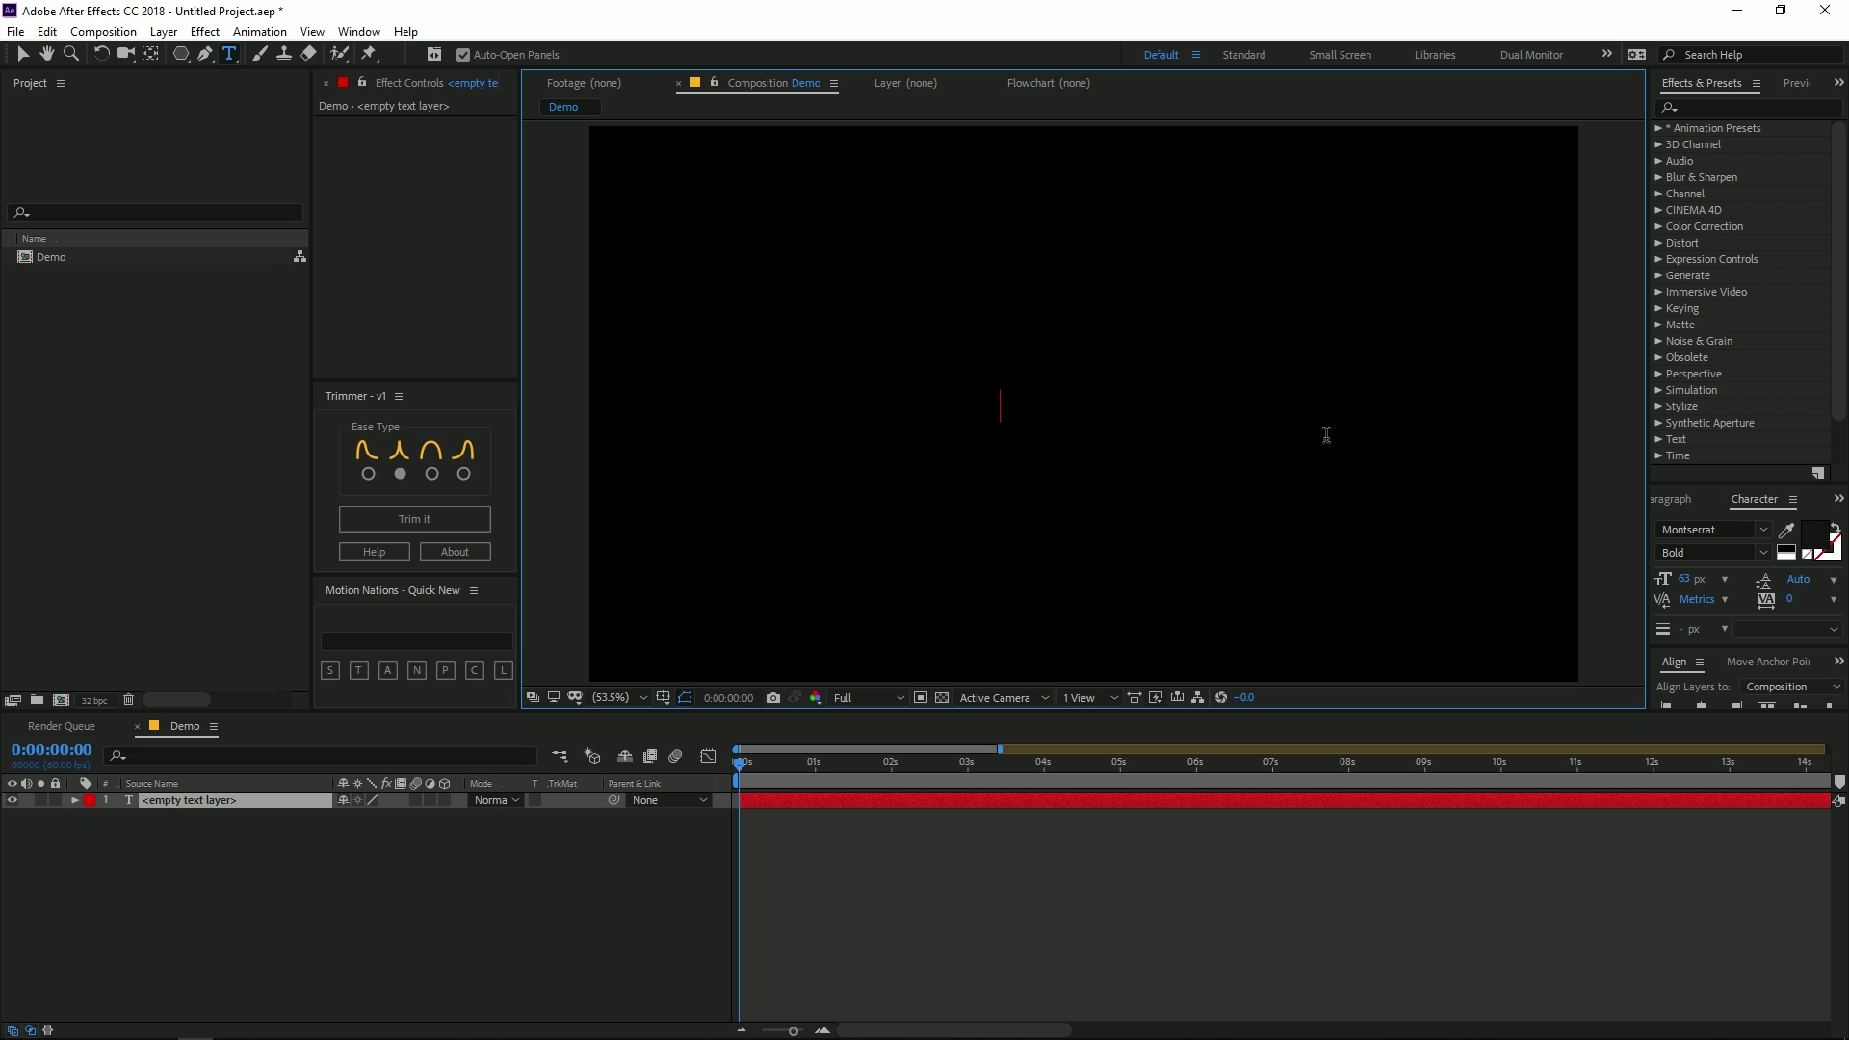
text(MOTION NATIONS)
key(ctrl+a)
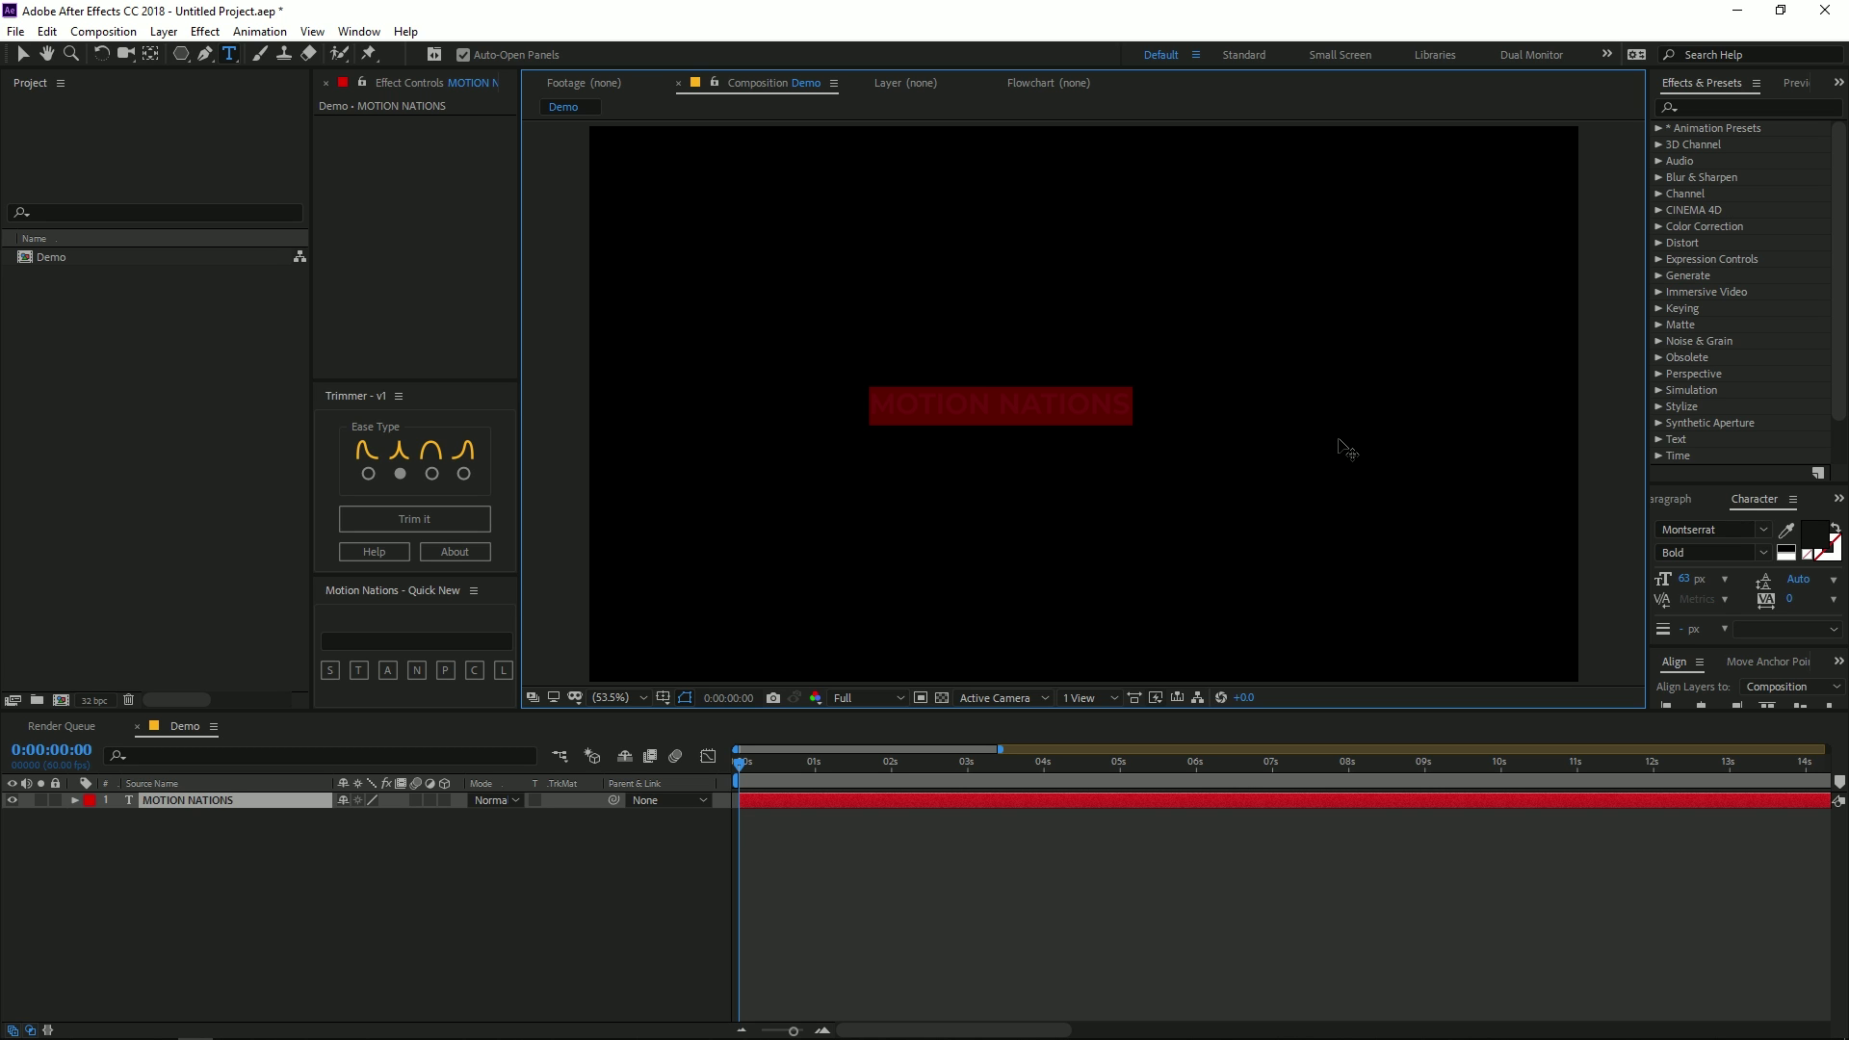
click(1820, 537)
drag(144, 463, 26, 341)
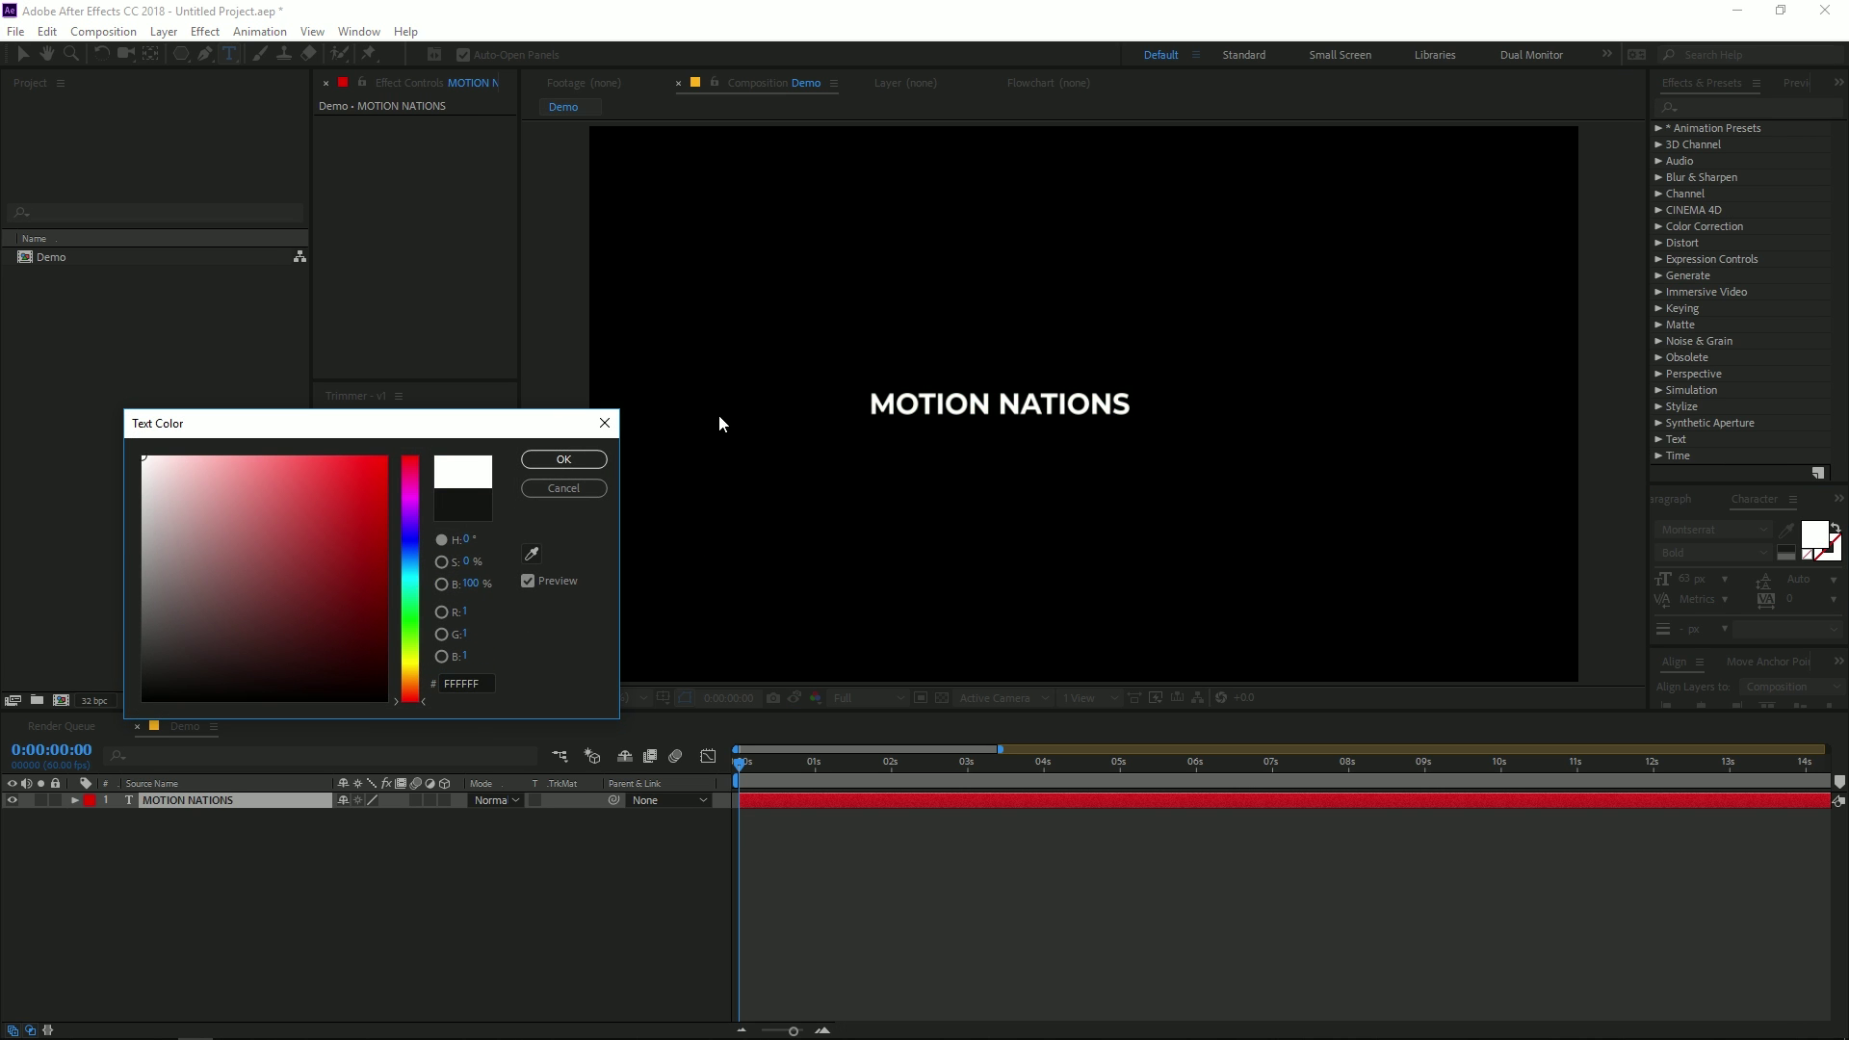
click(605, 422)
click(327, 799)
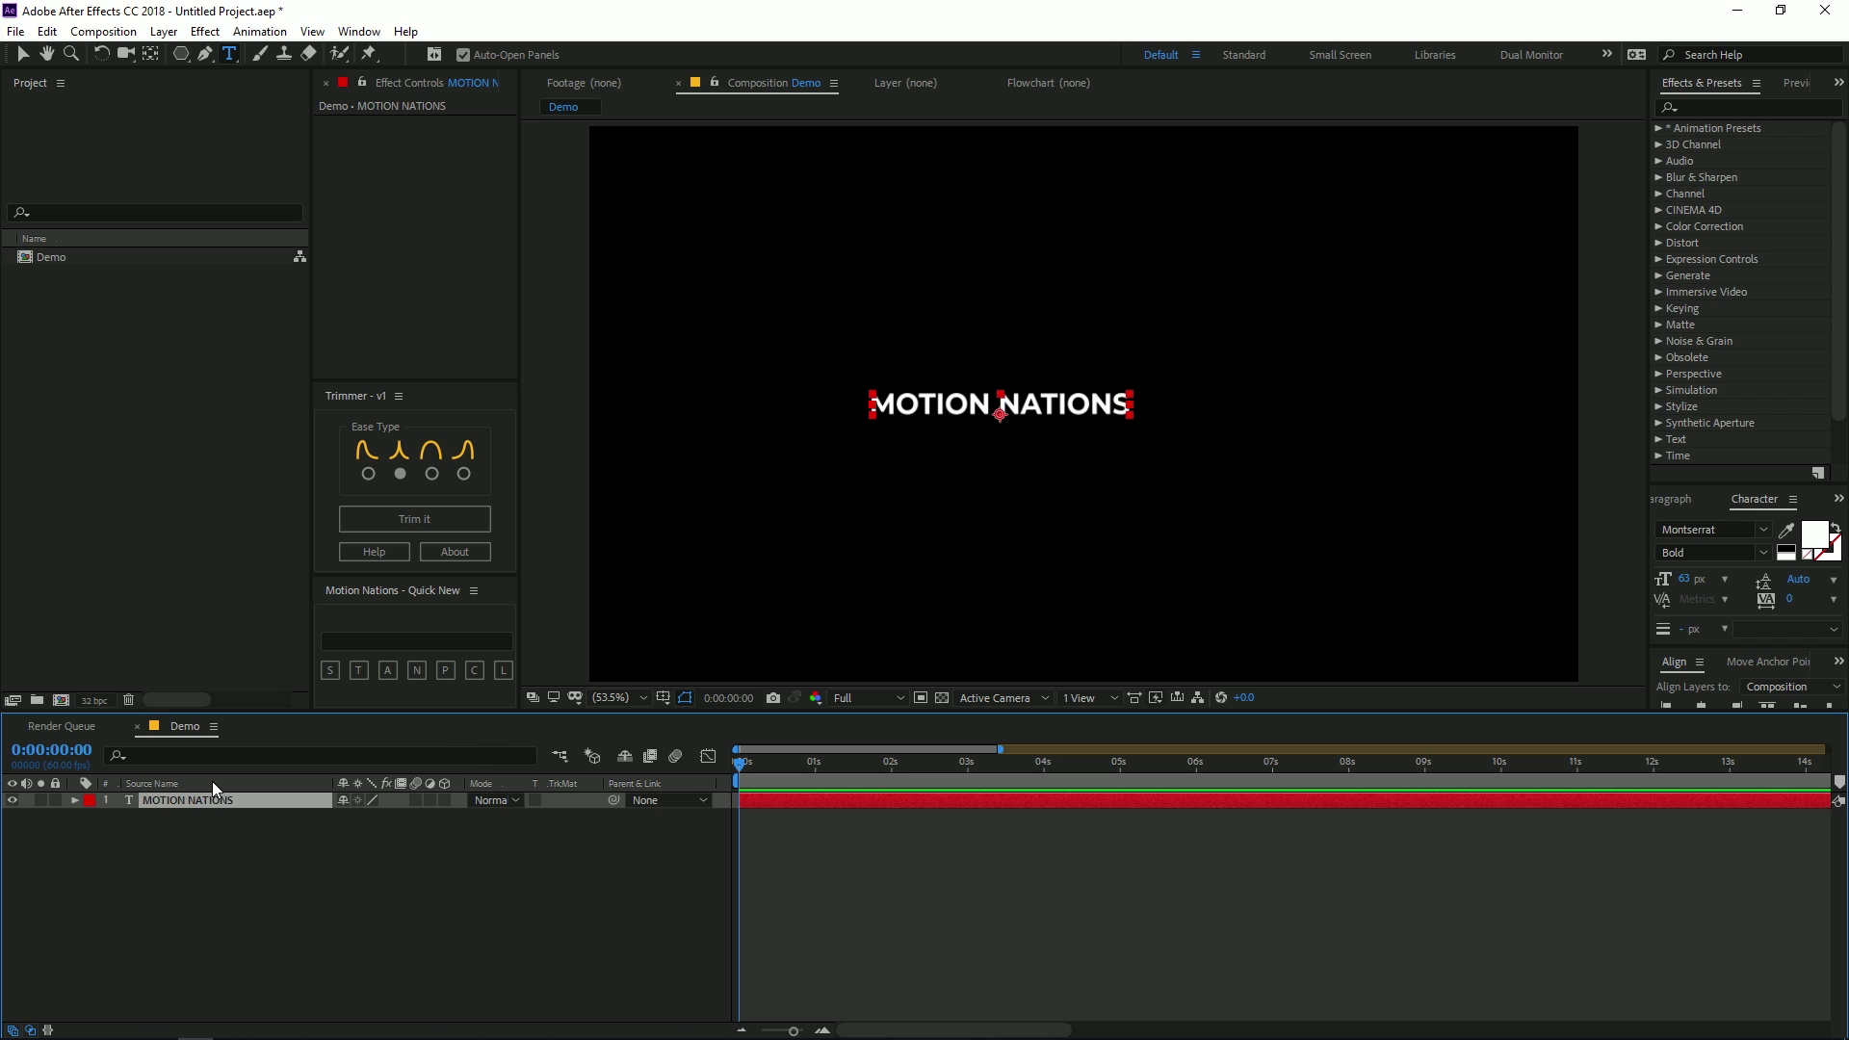
Step: Scale the text to 263%, move it to the centre, and create shapes from it
key(s)
drag(368, 819, 53, 19)
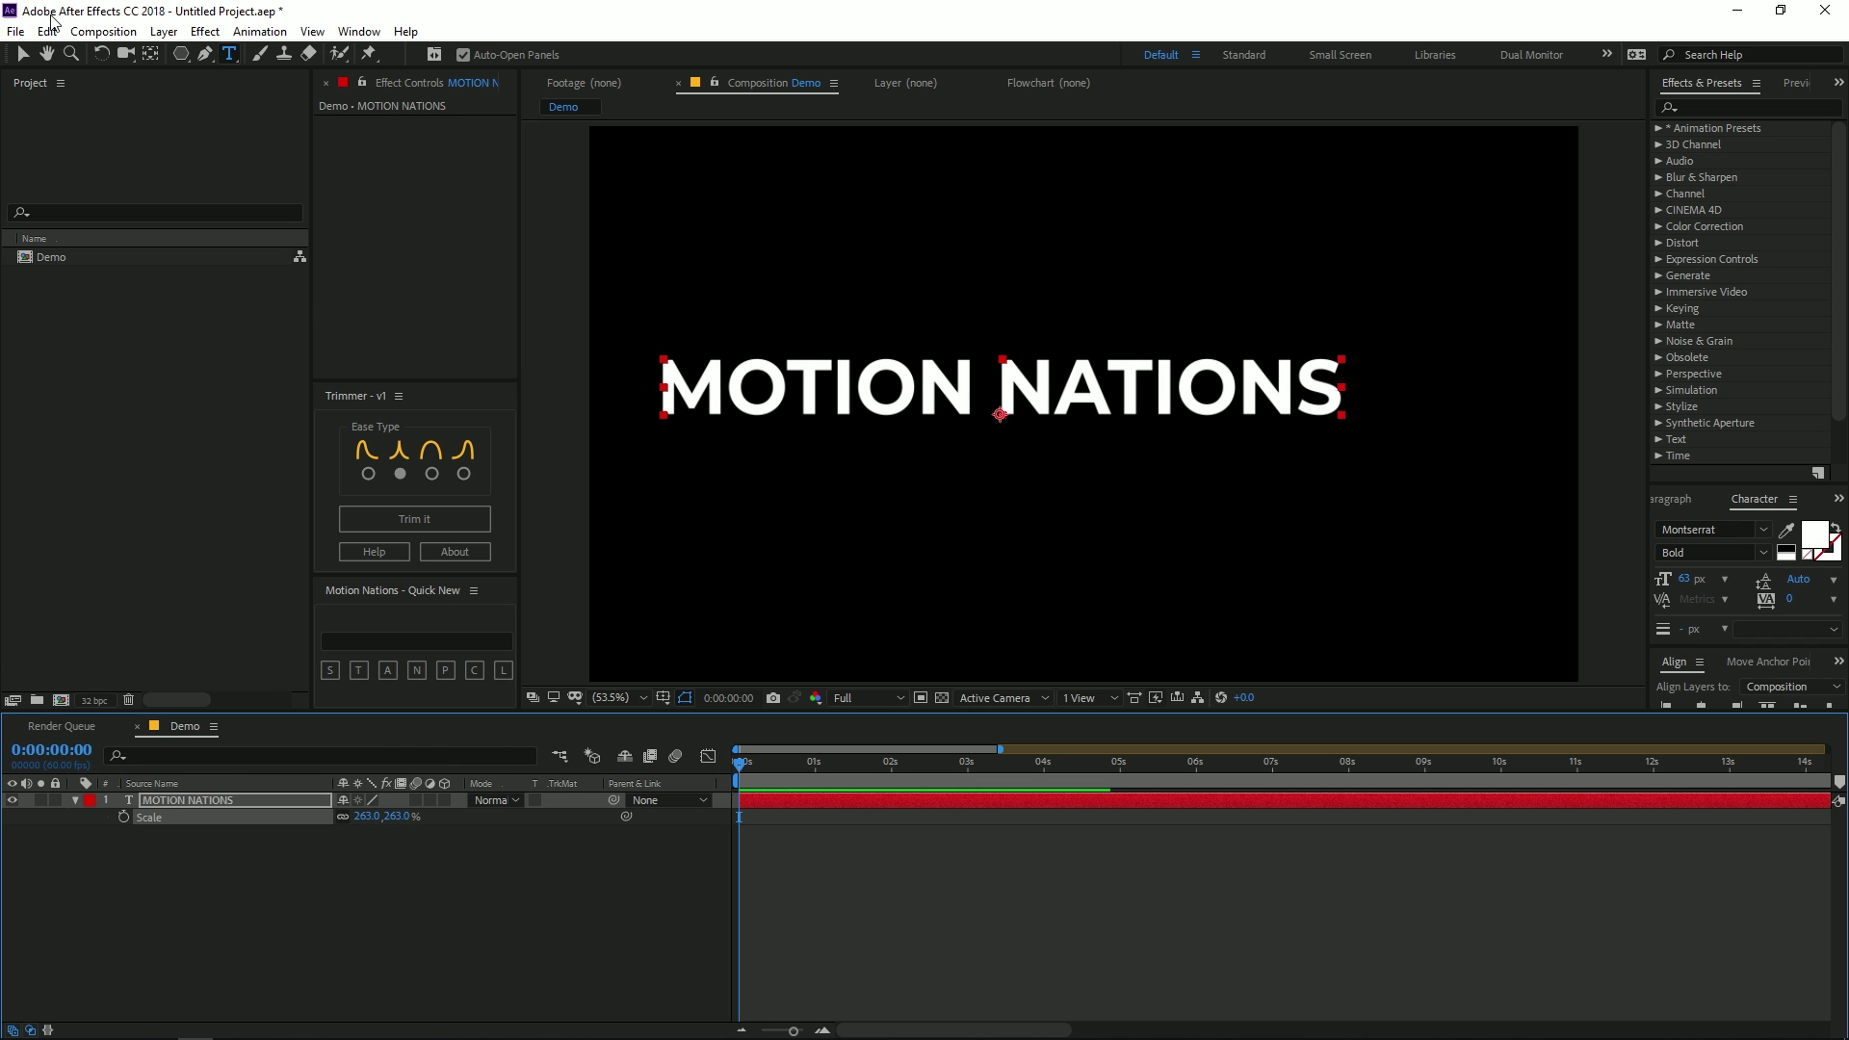
key(v)
drag(1261, 417, 1314, 449)
right_click(244, 800)
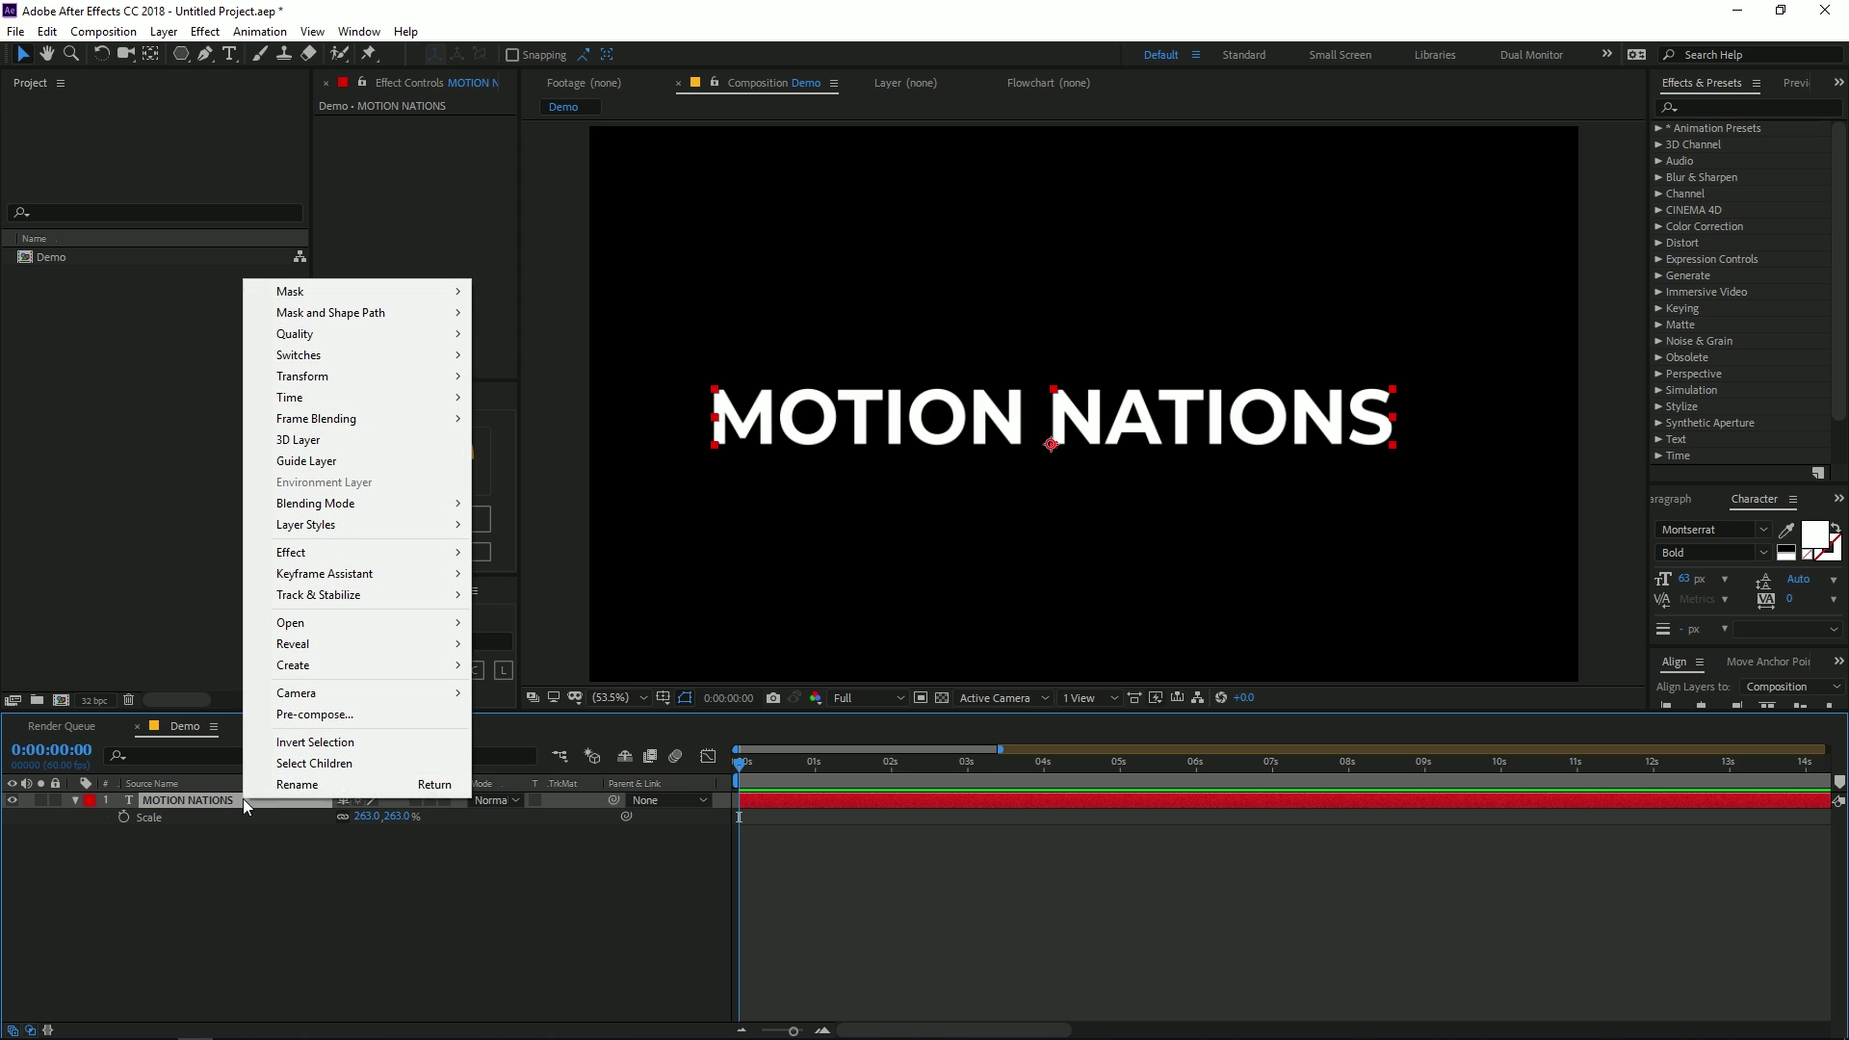
mouse_move(364, 665)
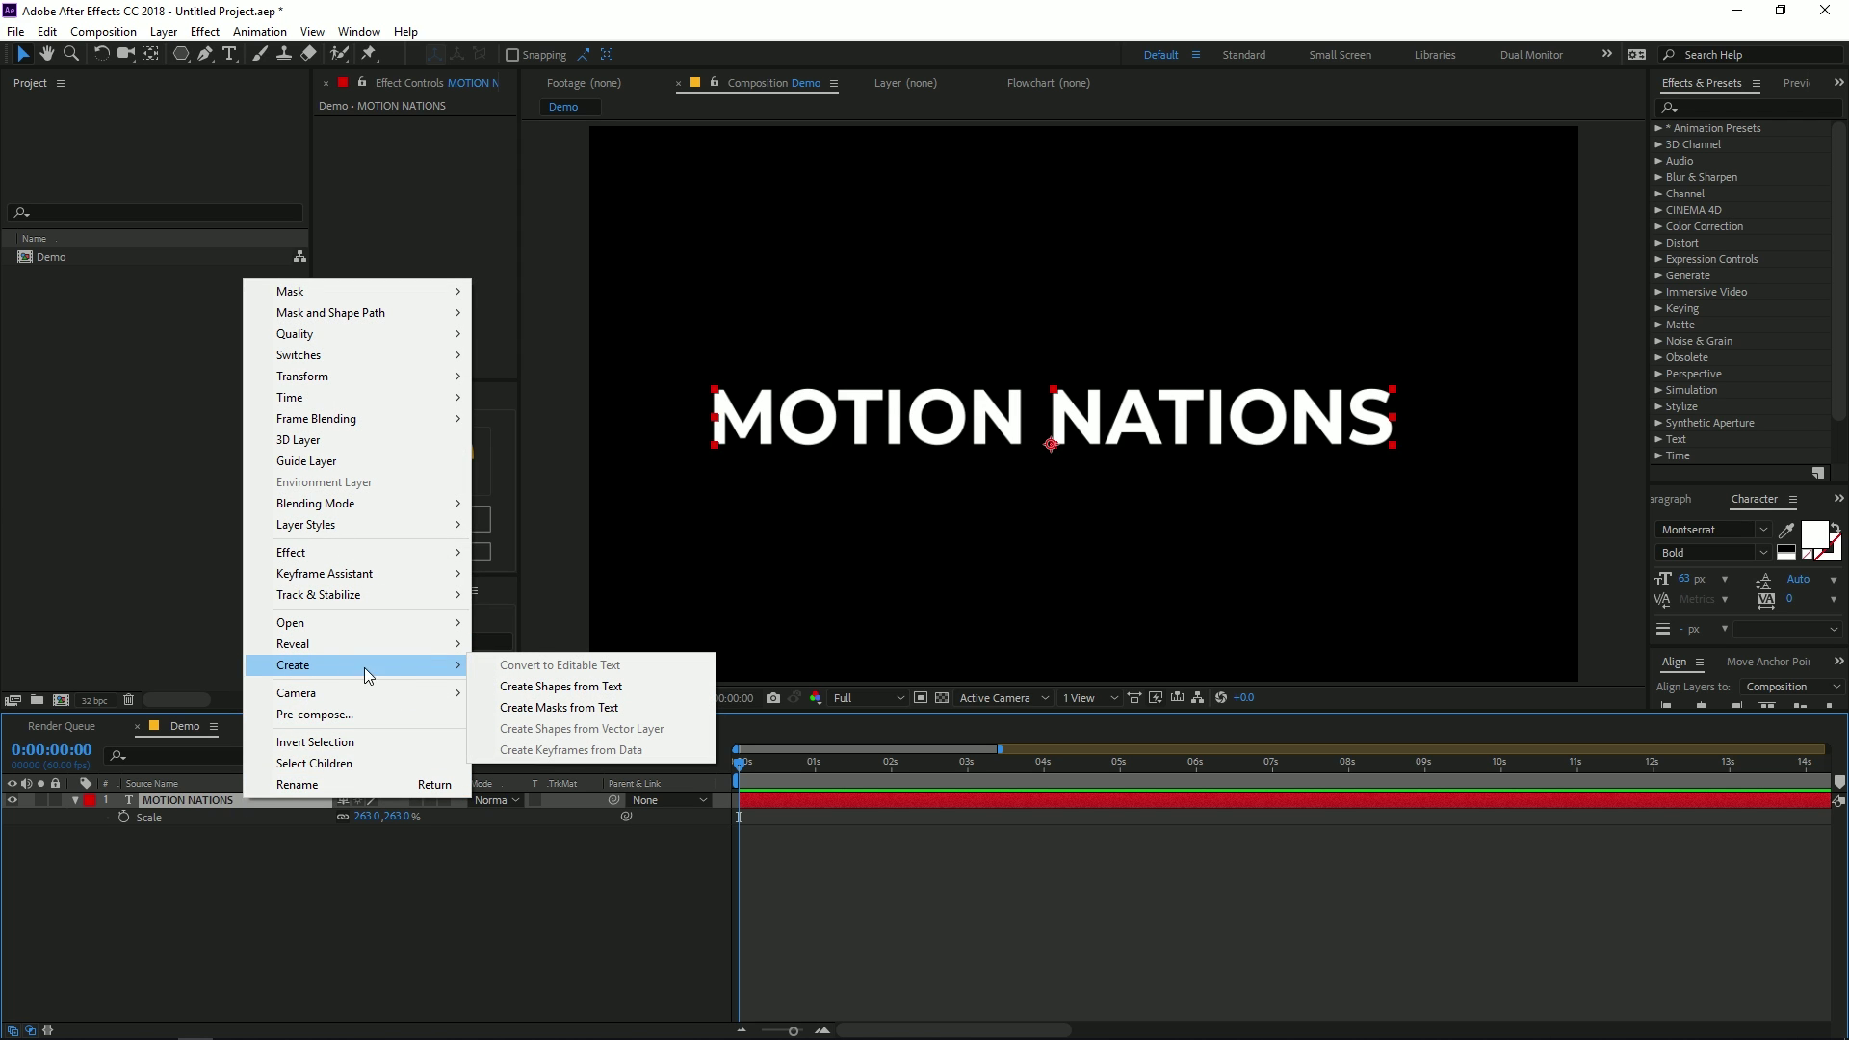
click(537, 687)
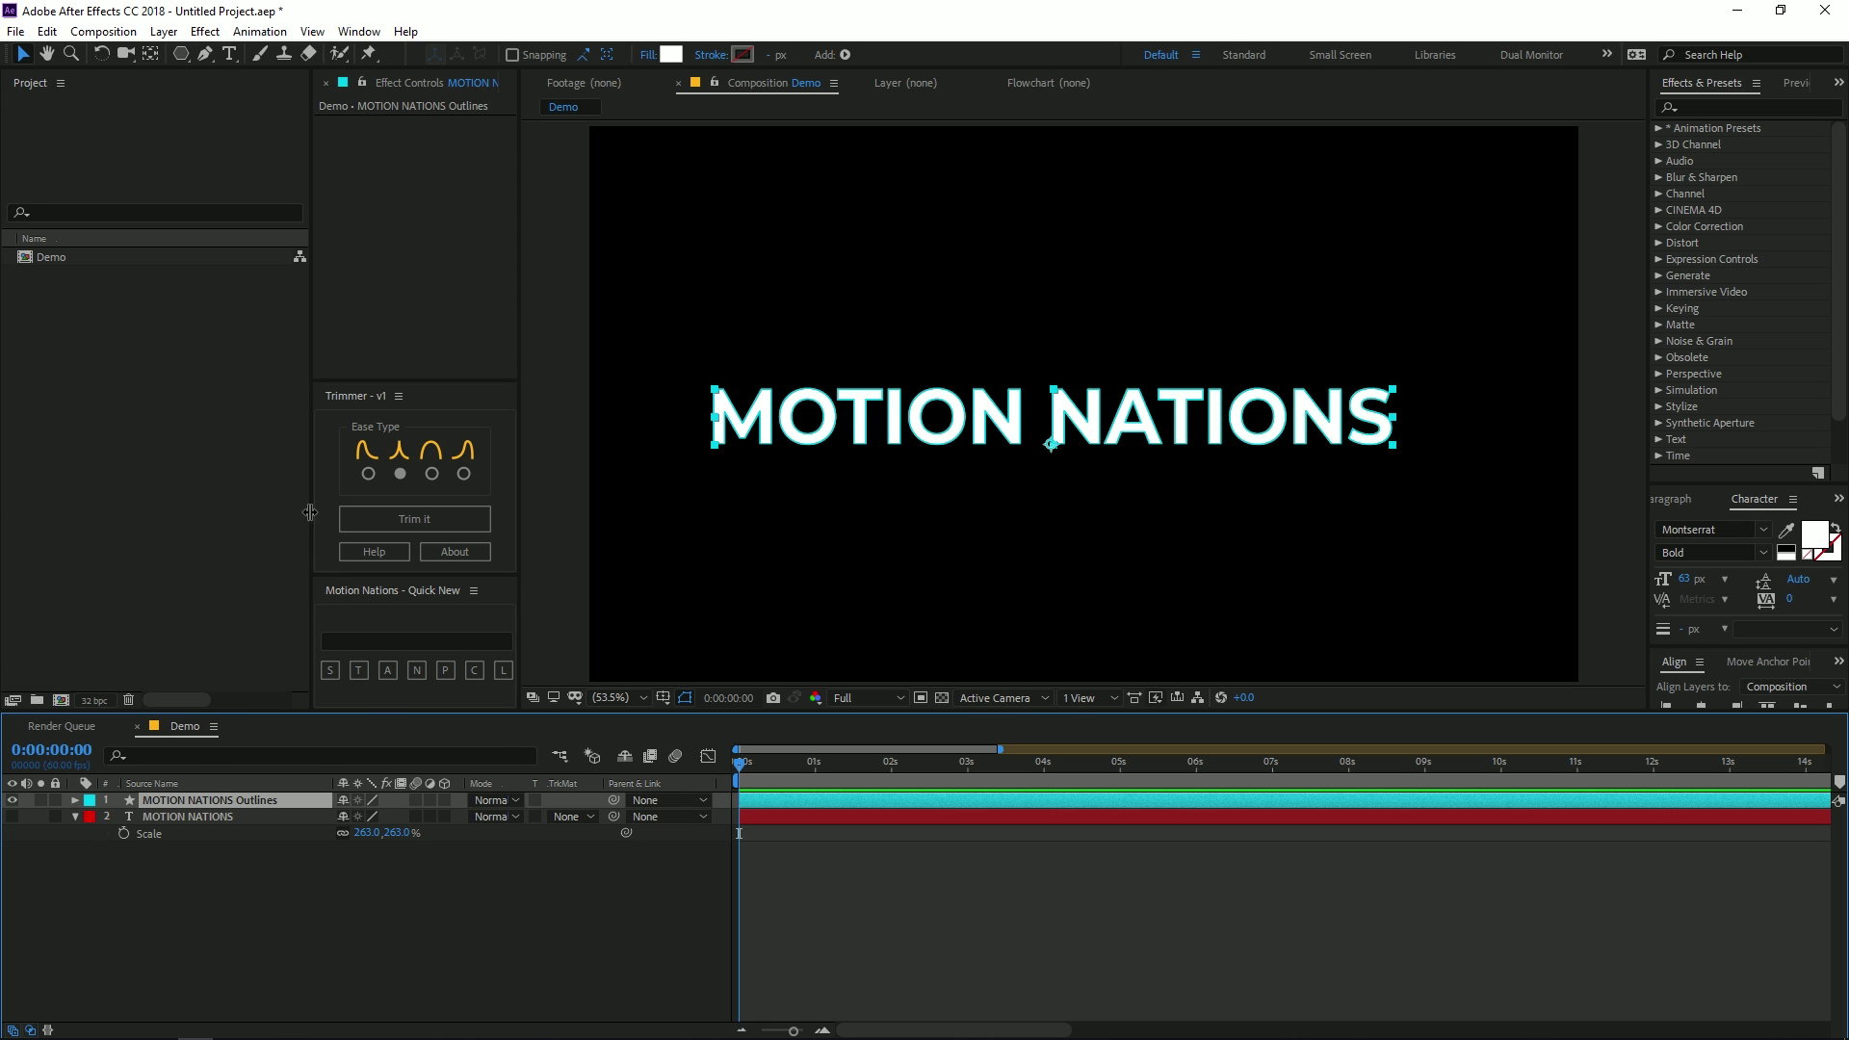
Step: Apply Trim it to the MOTION NATIONS Outlines, preview, and reveal the Start/End keyframes
click(414, 516)
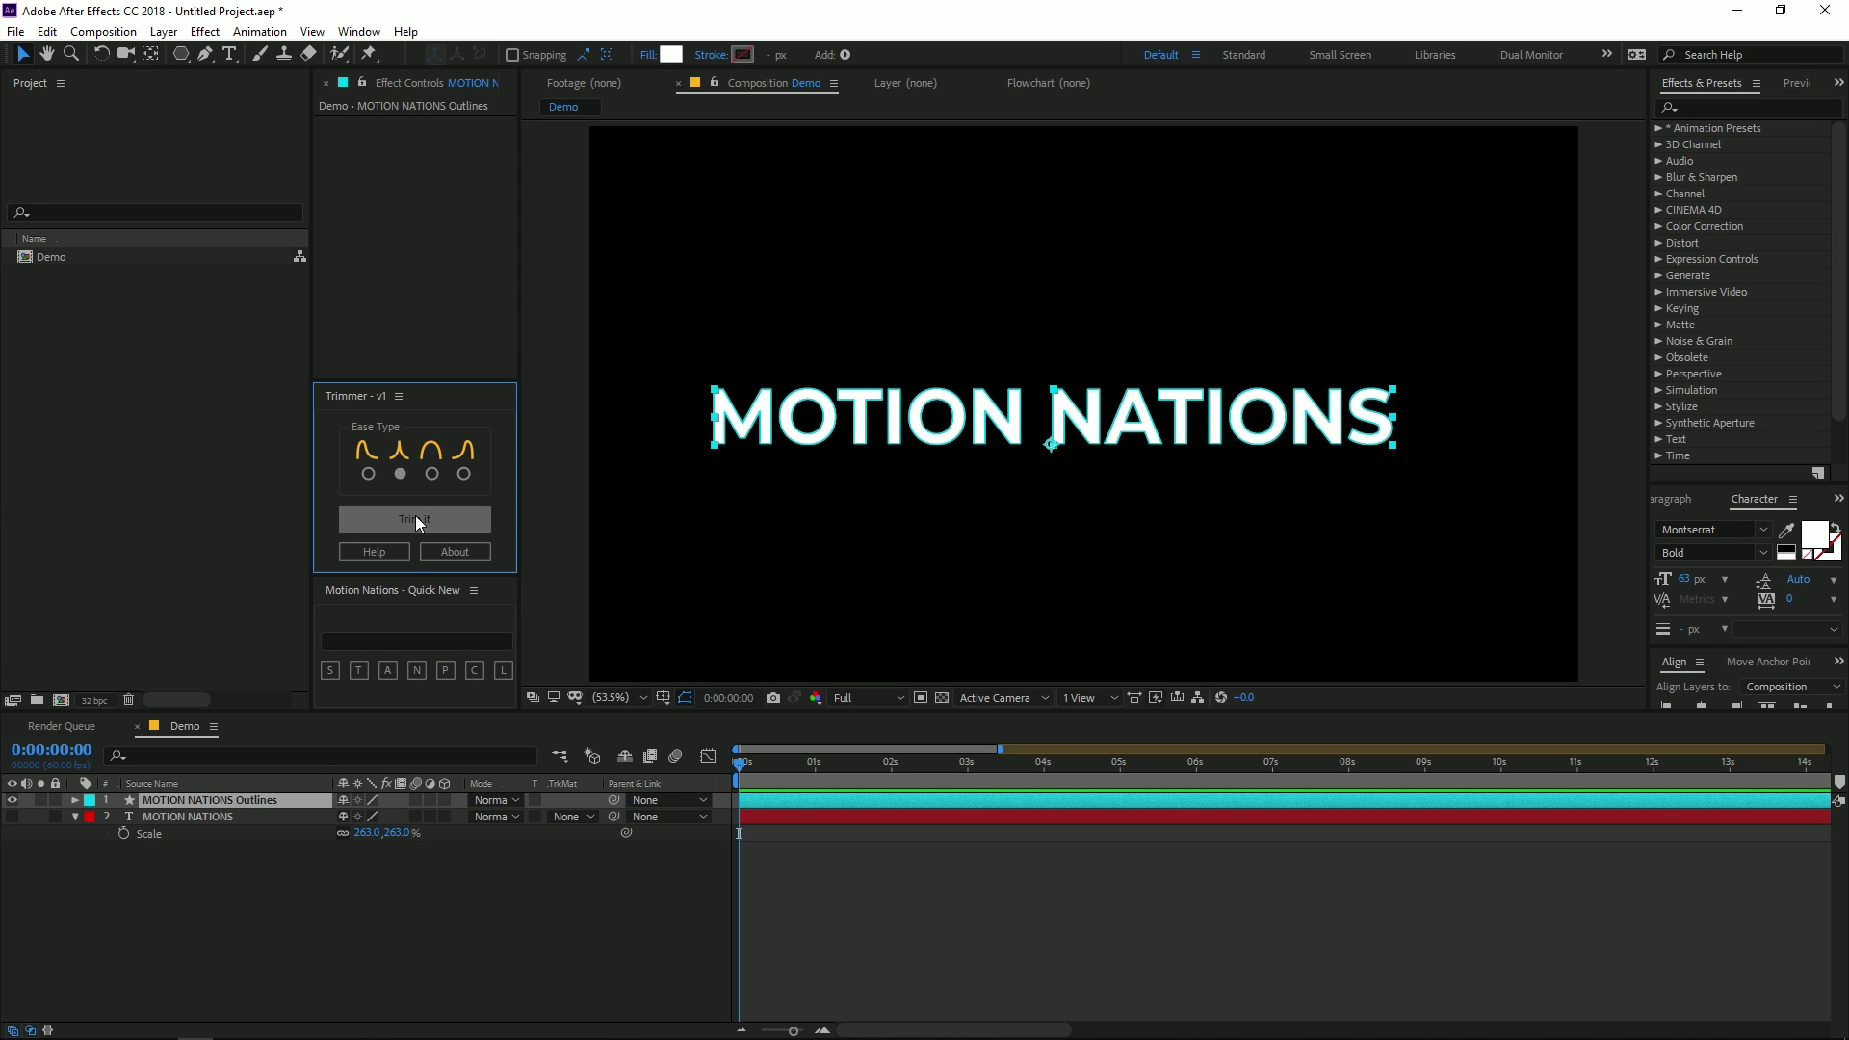
click(768, 859)
key(space)
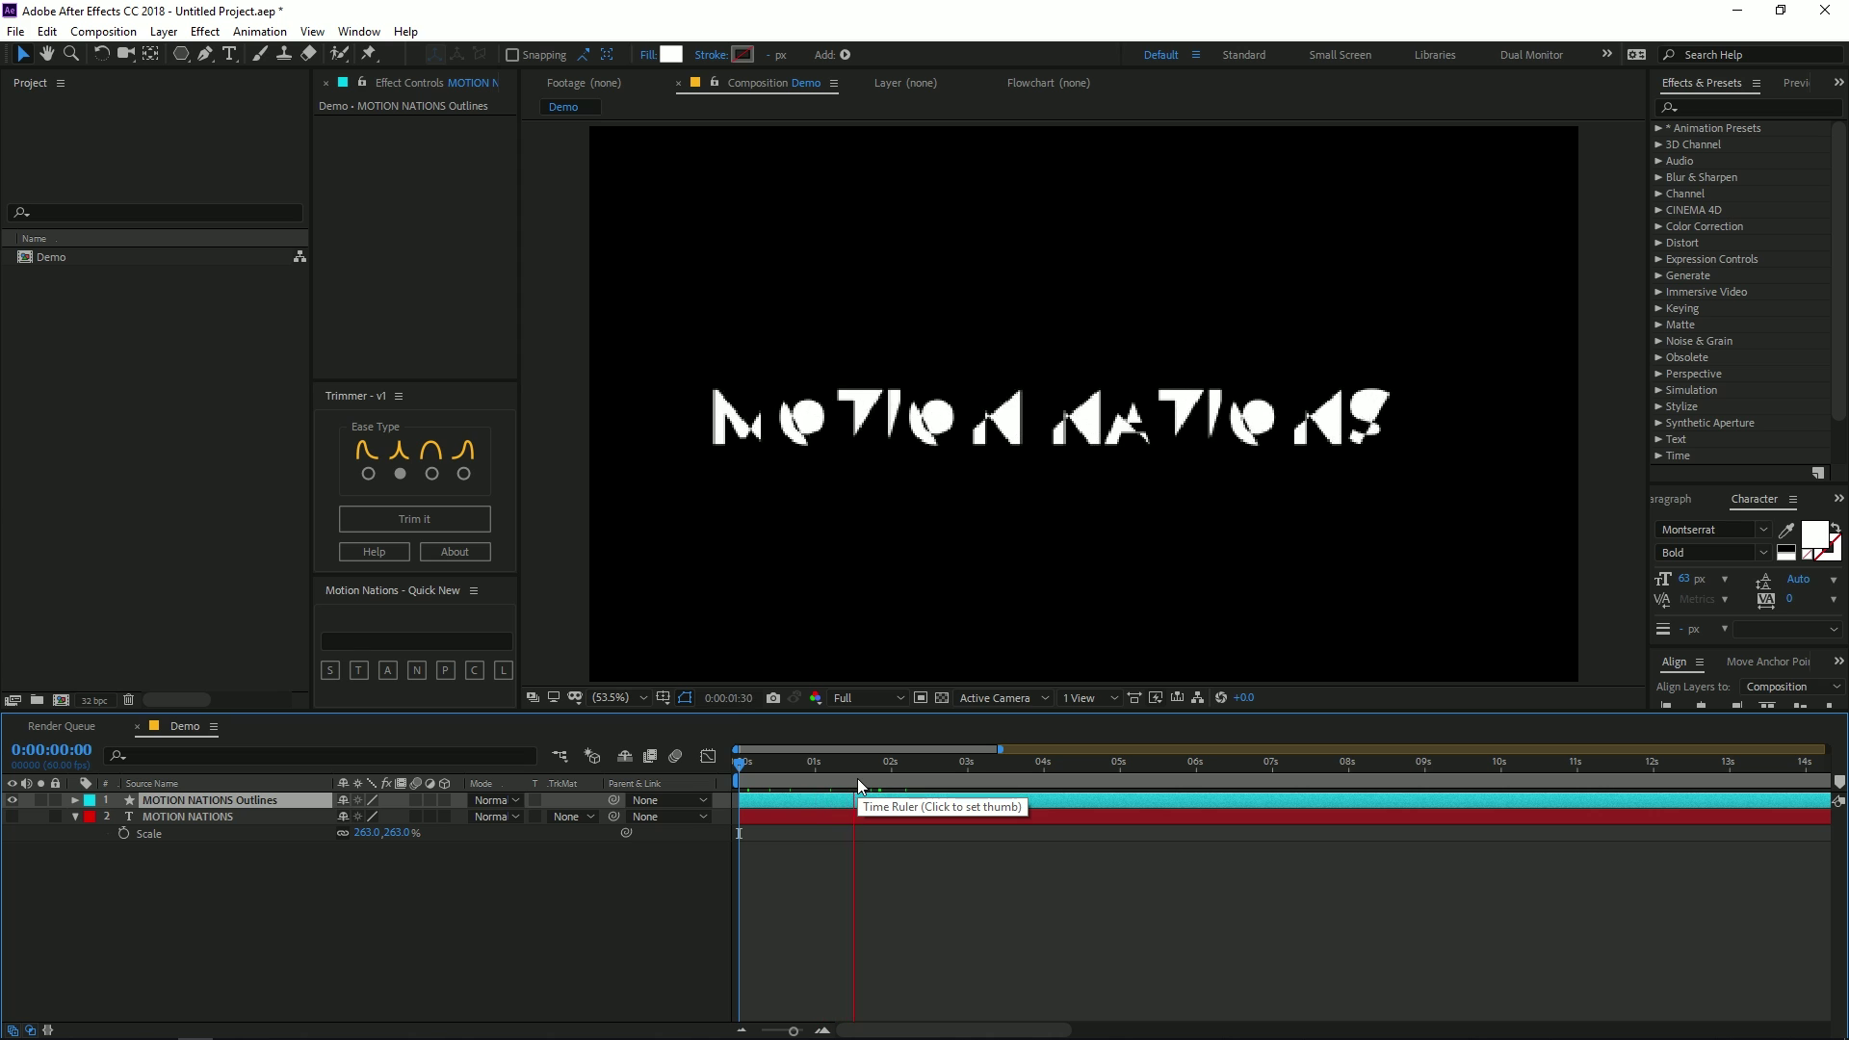
key(space)
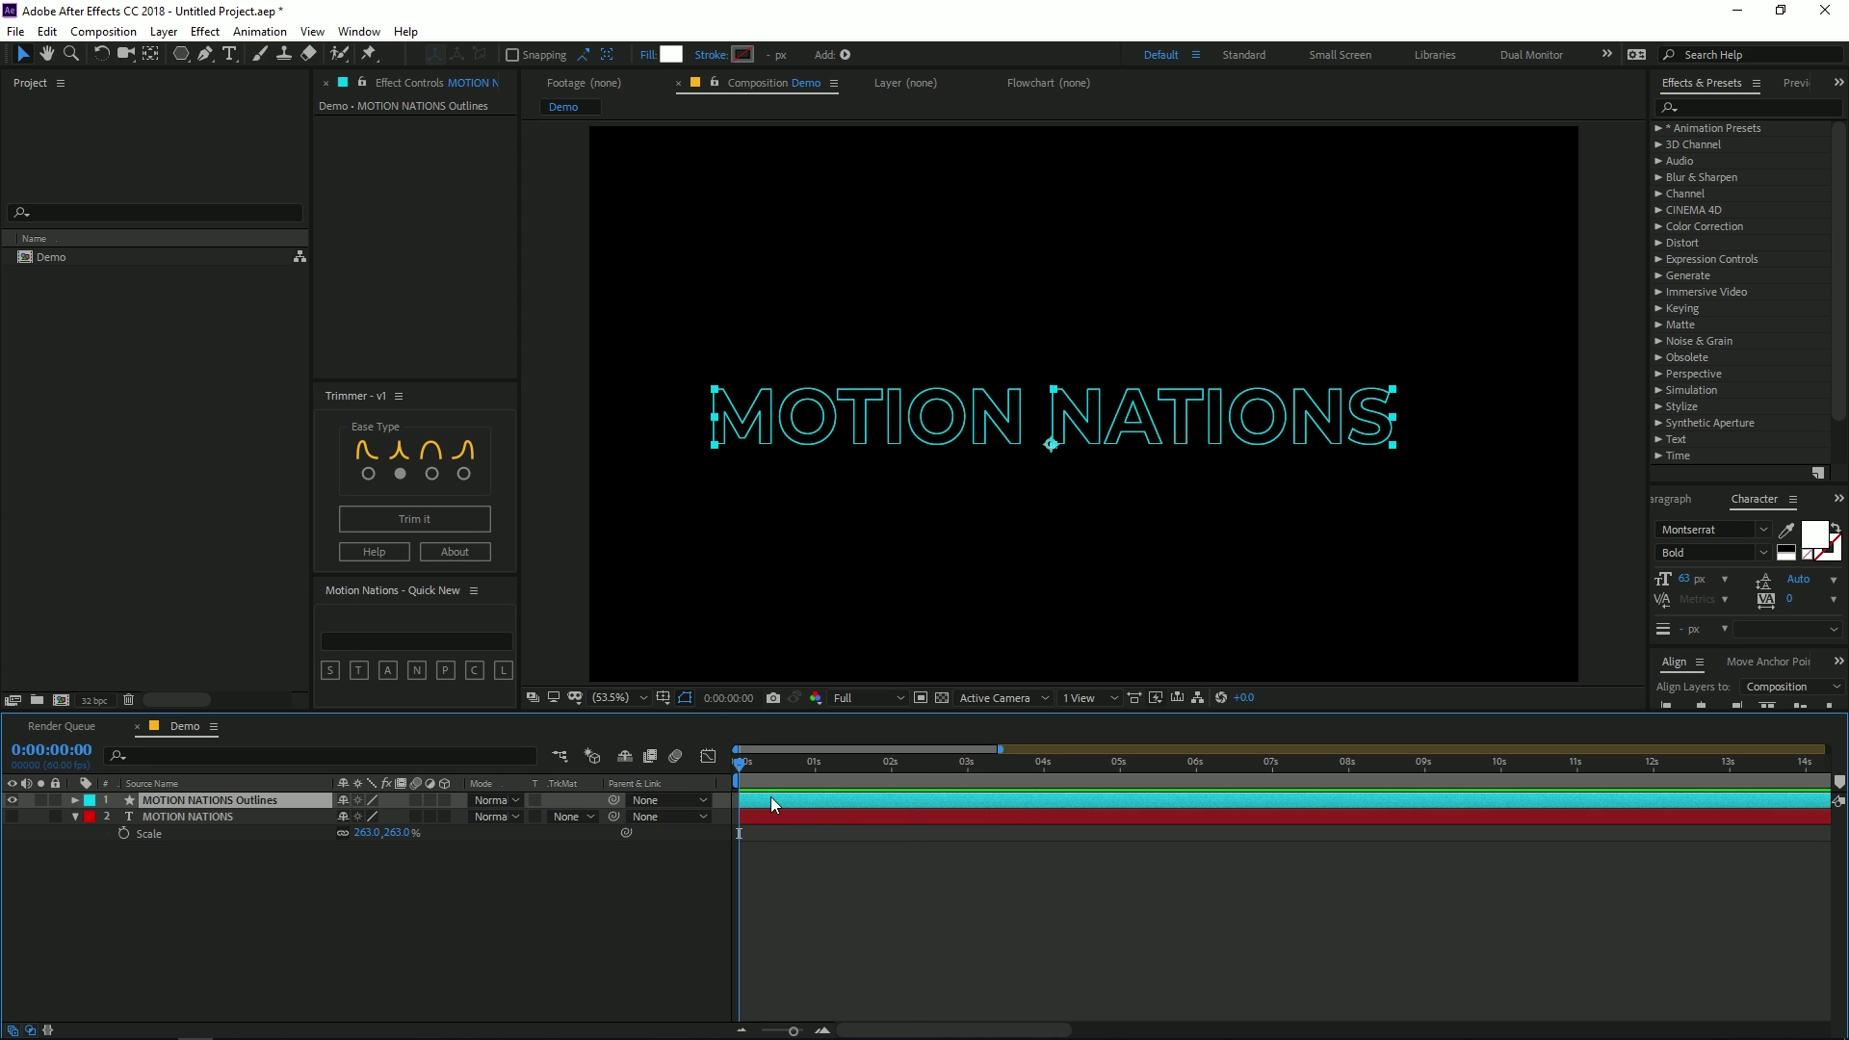
key(u)
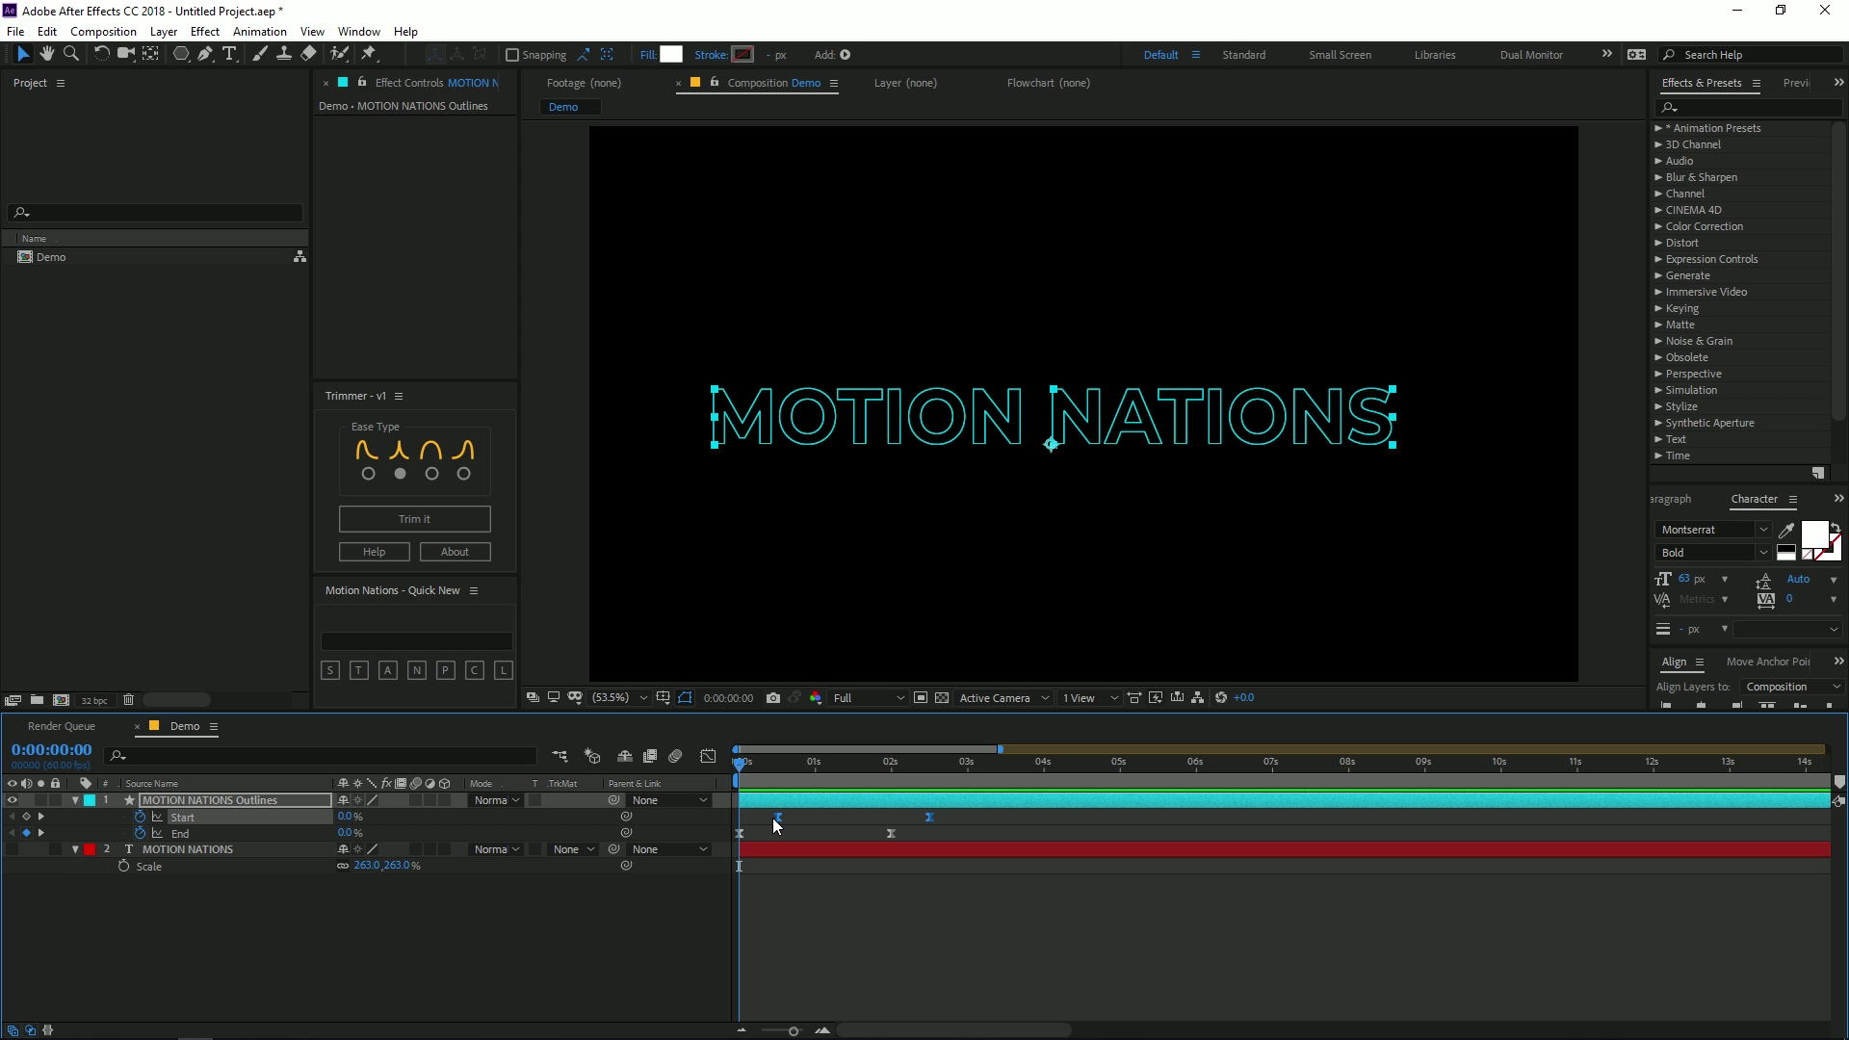
Step: Delete the Start keyframes and preview the write-on animation without them
key(Delete)
key(space)
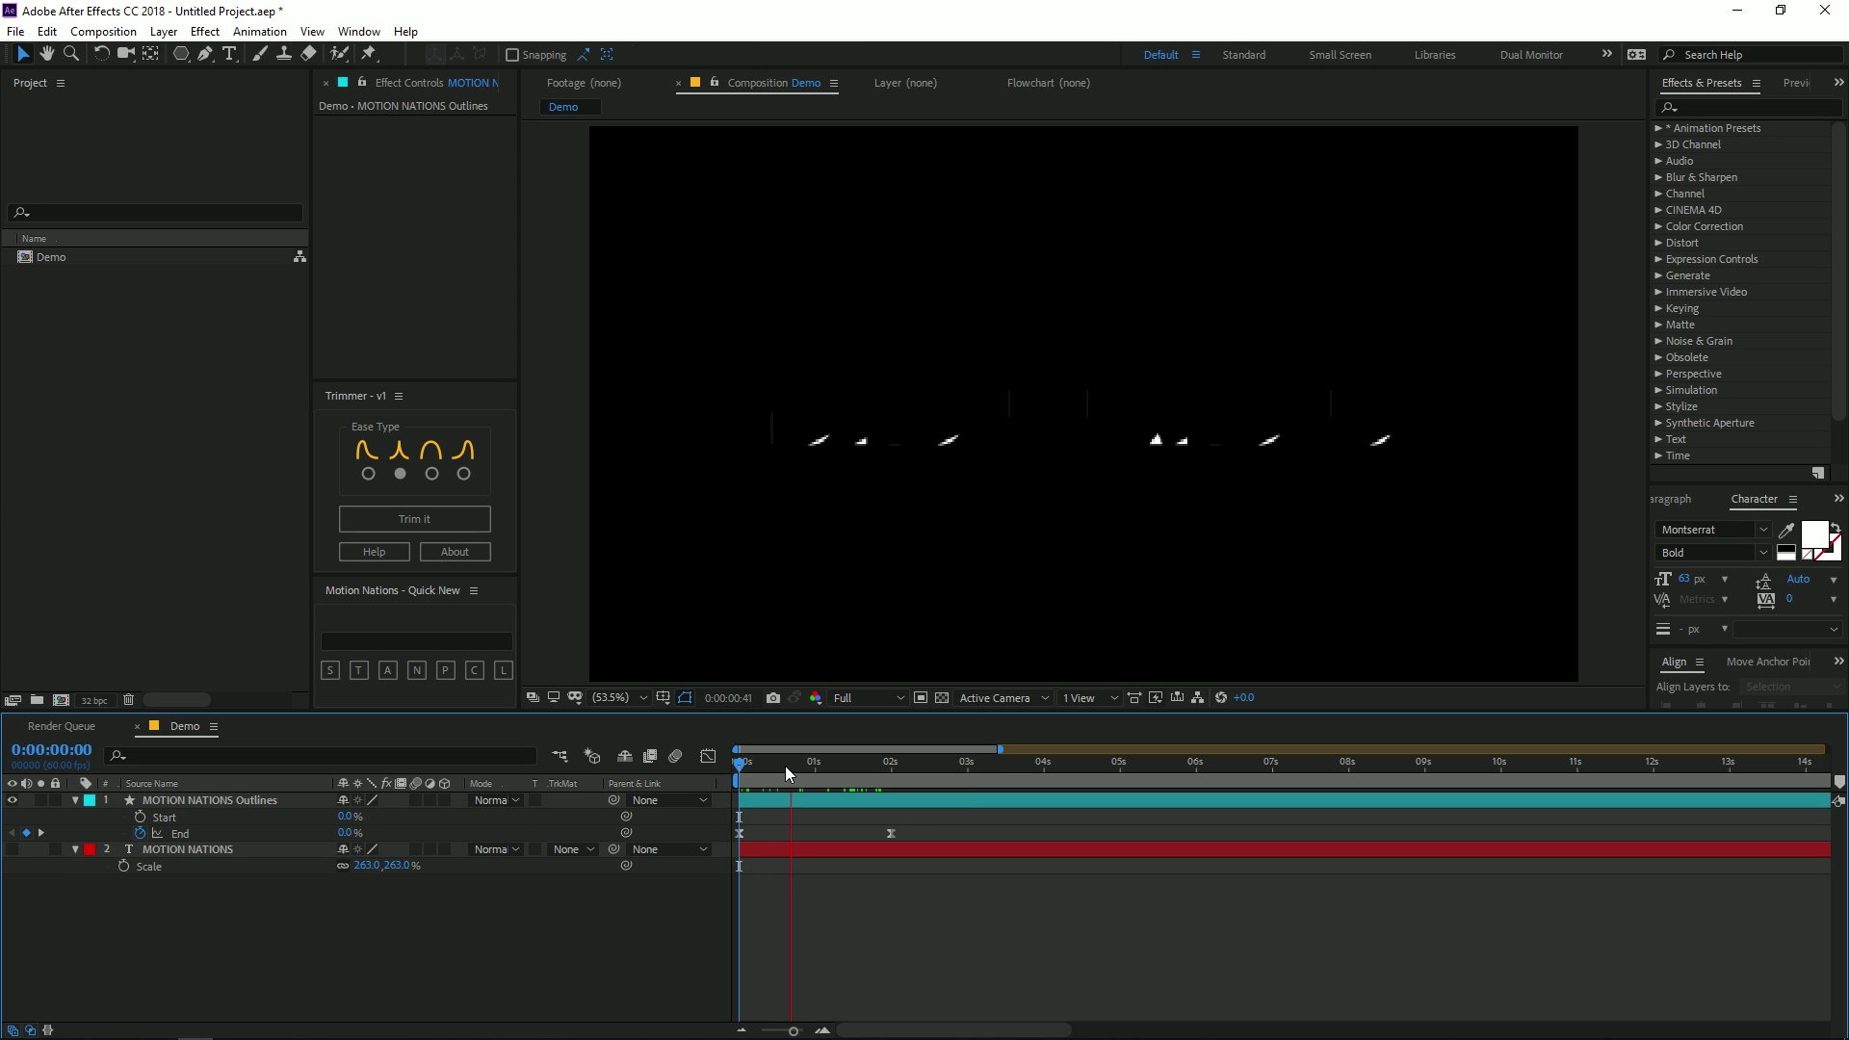
click(740, 778)
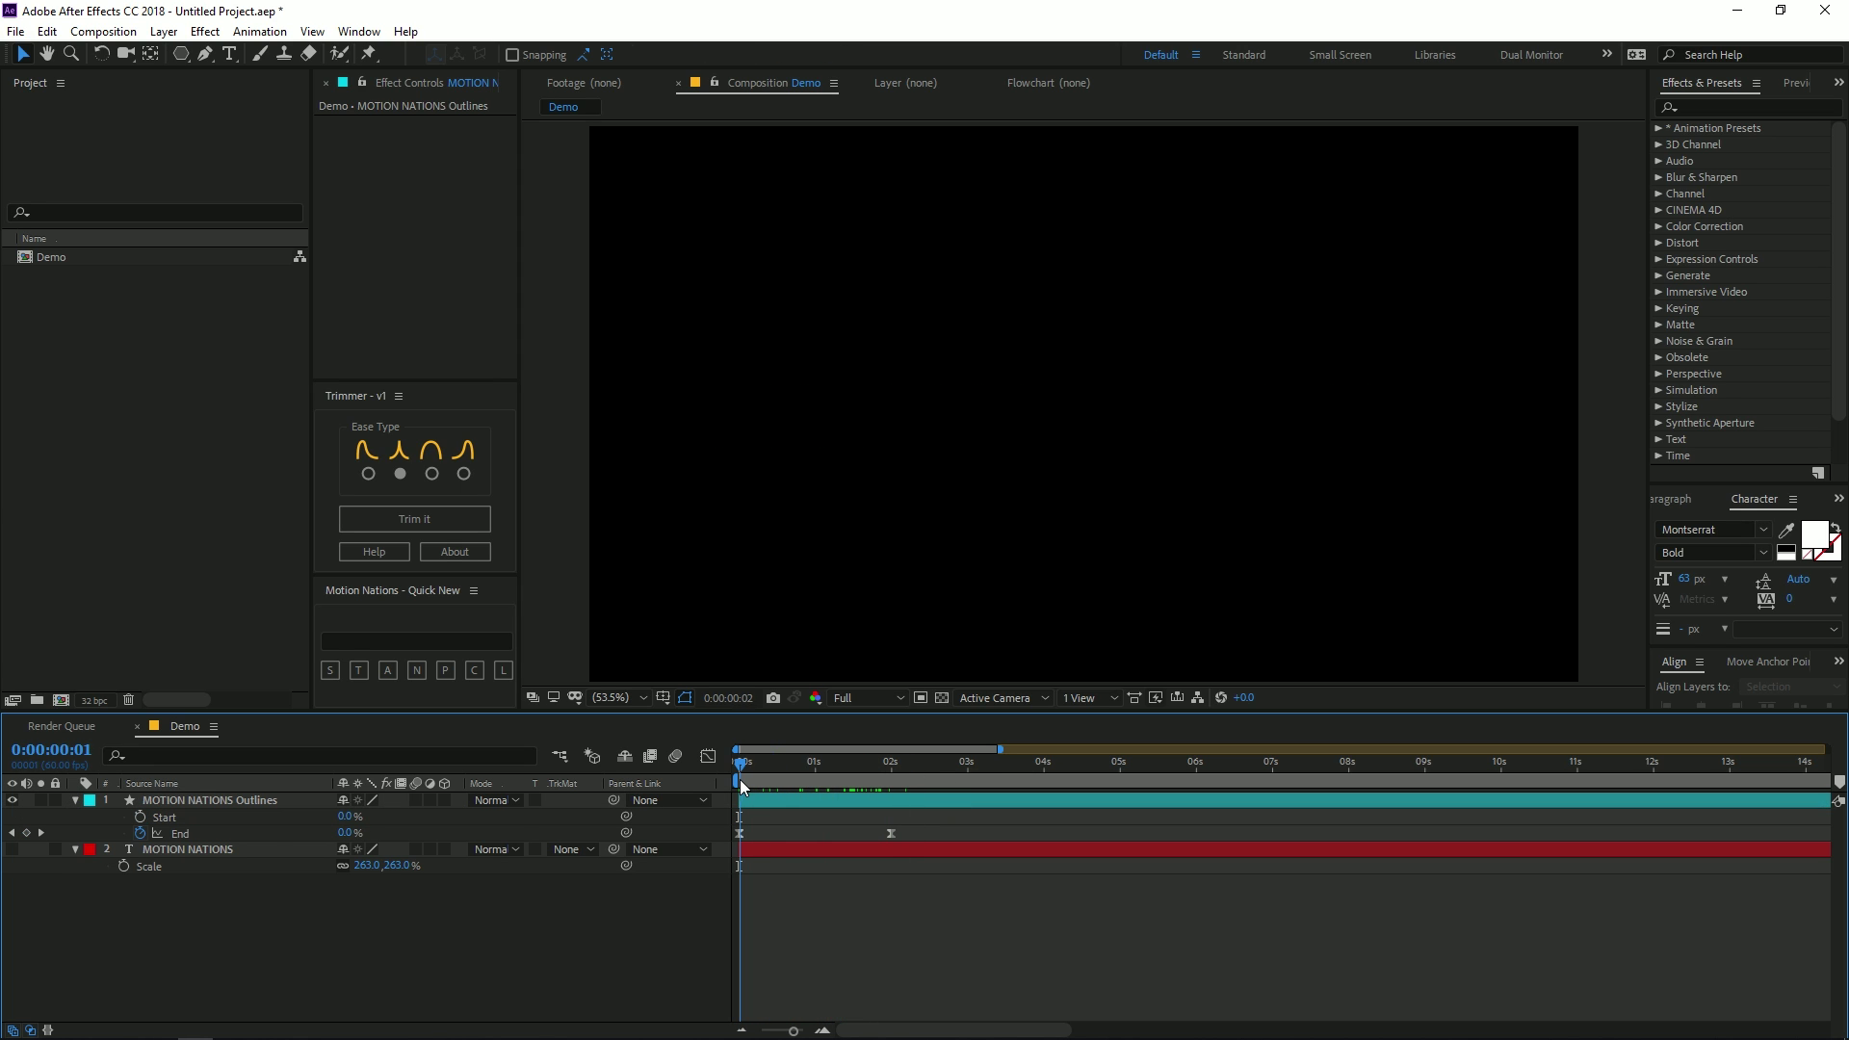
drag(740, 778, 915, 776)
Step: Restore the Start keyframes, scrub to check the letters drawing on, then deselect
key(ctrl+z)
key(Home)
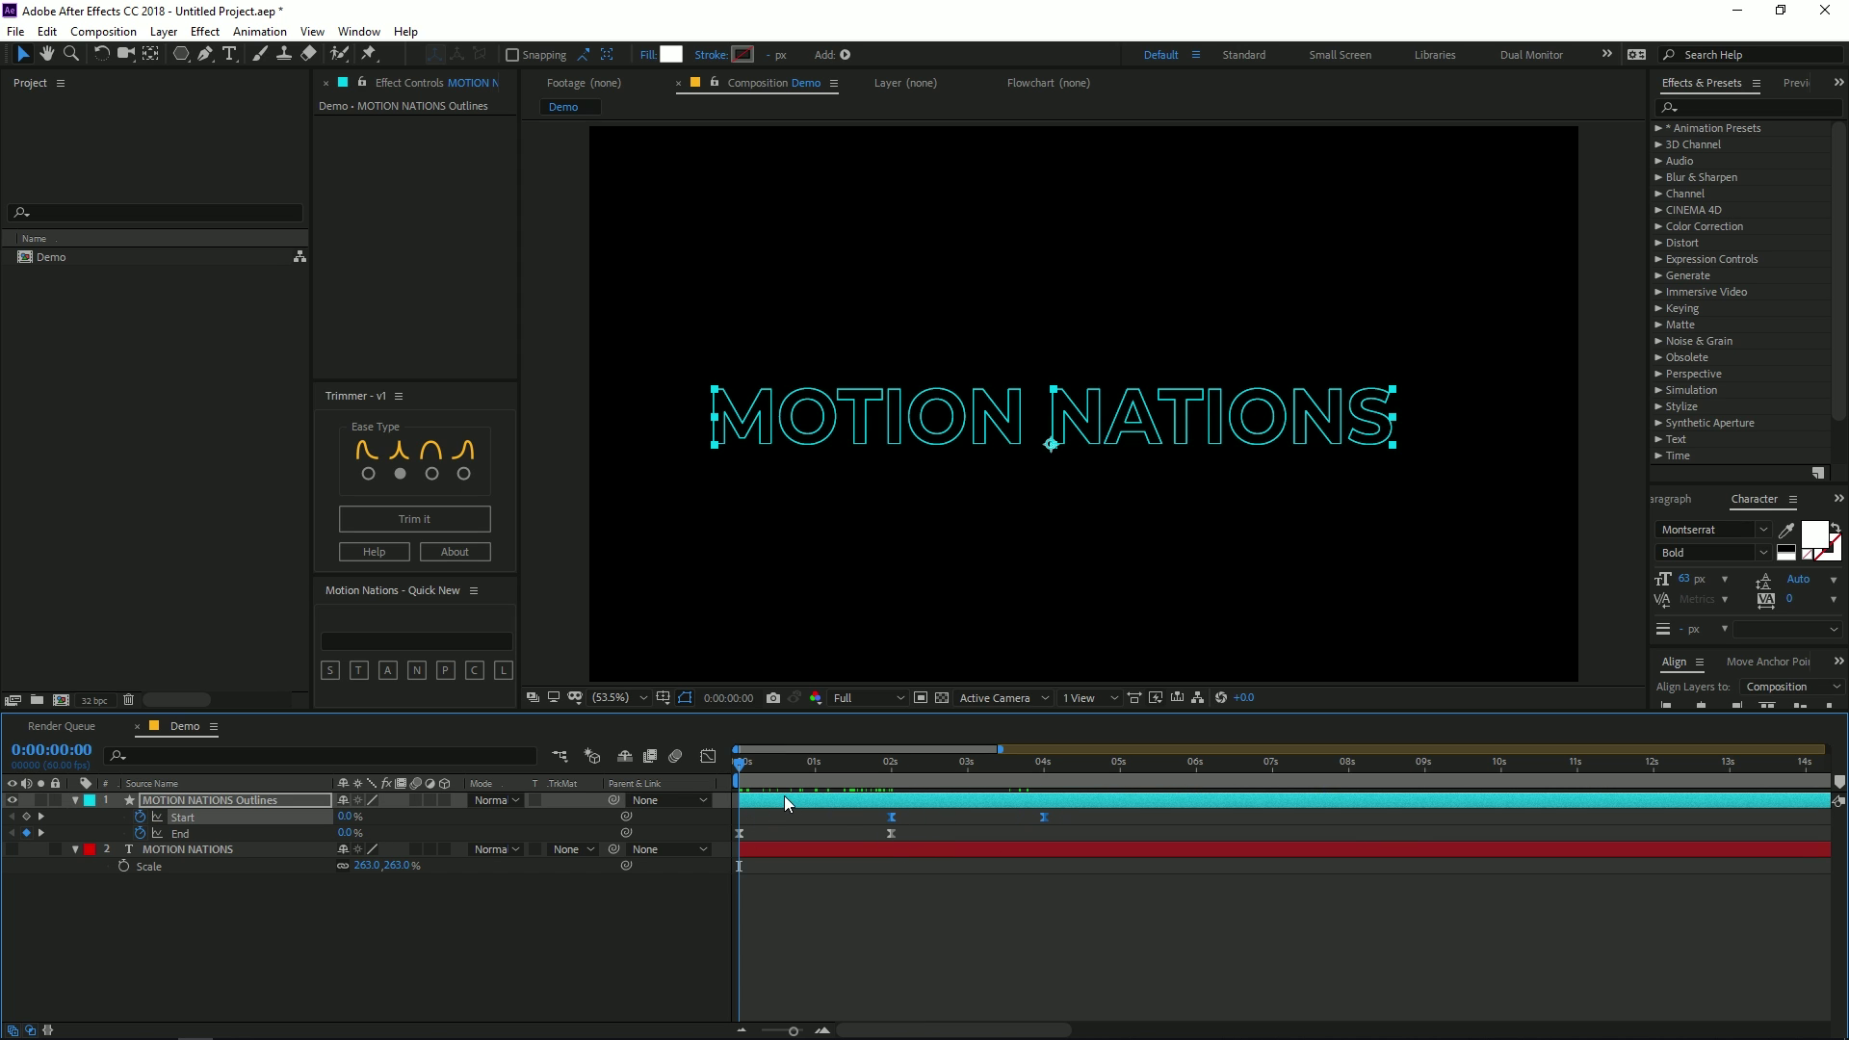
drag(778, 775, 864, 773)
key(Home)
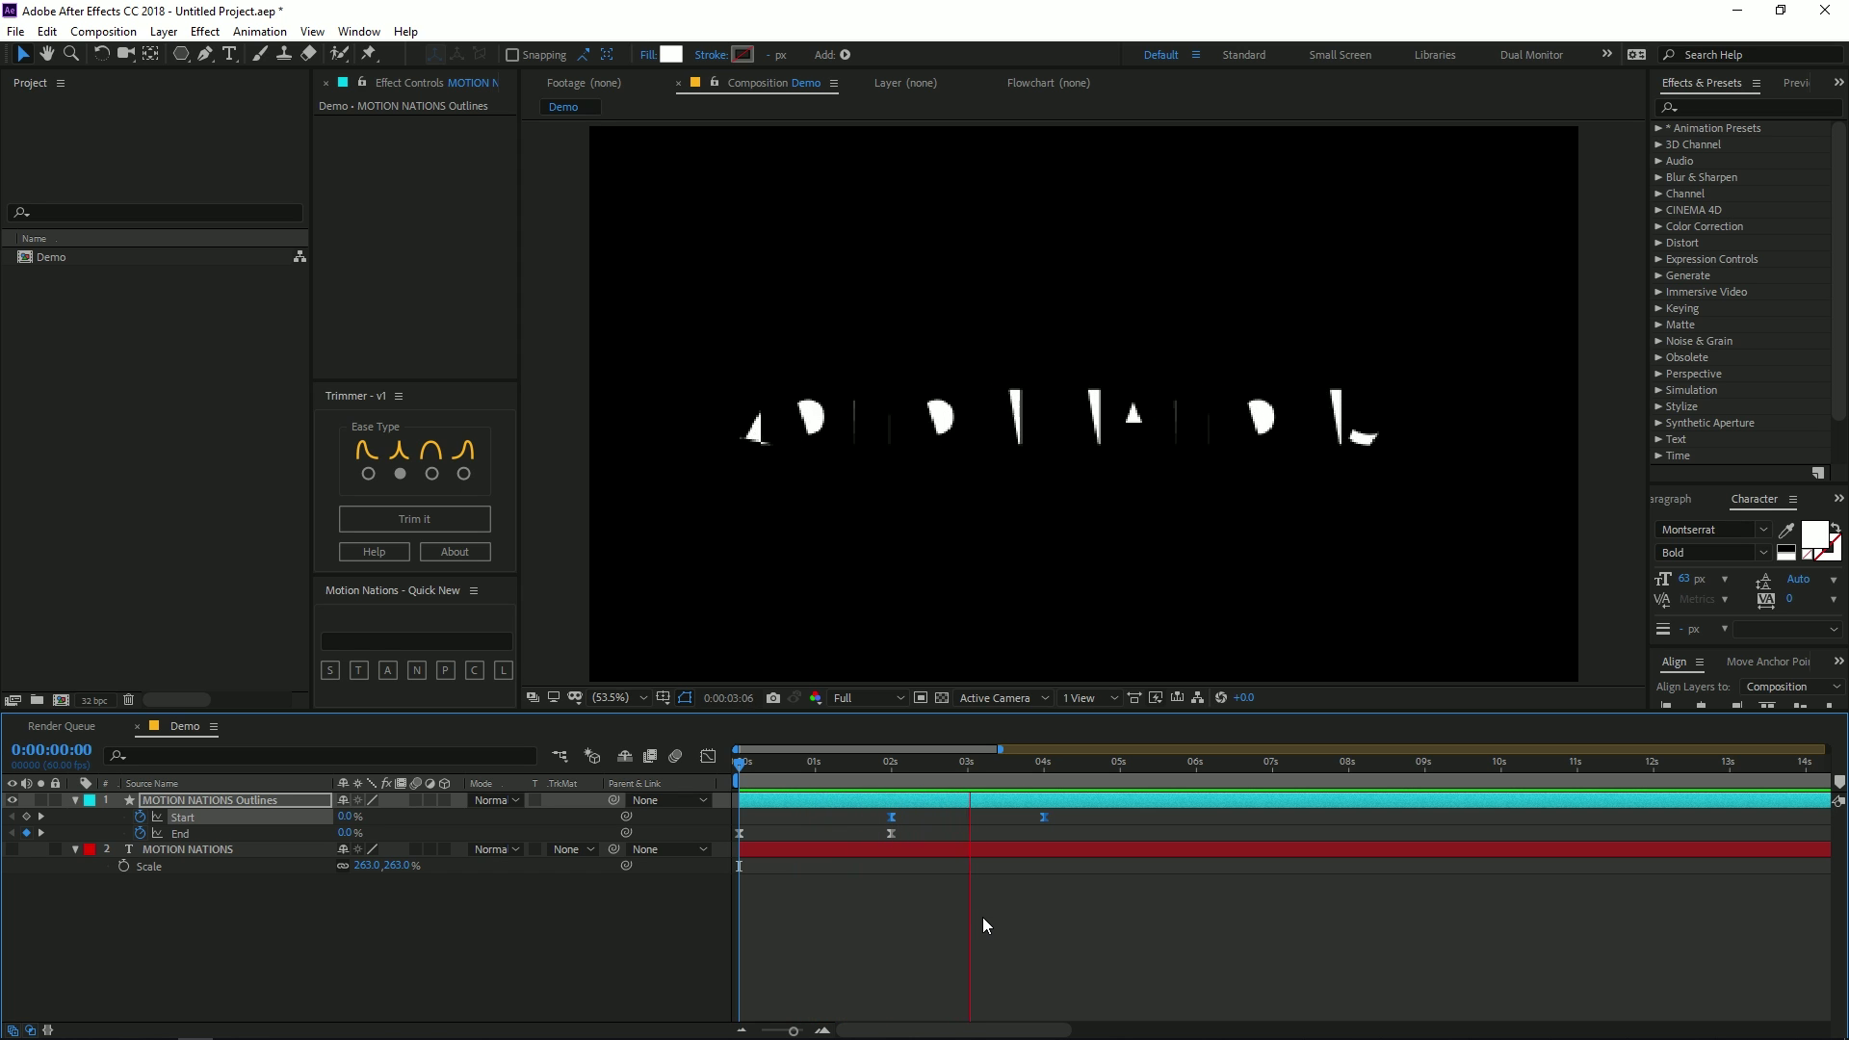
click(1075, 776)
key(Home)
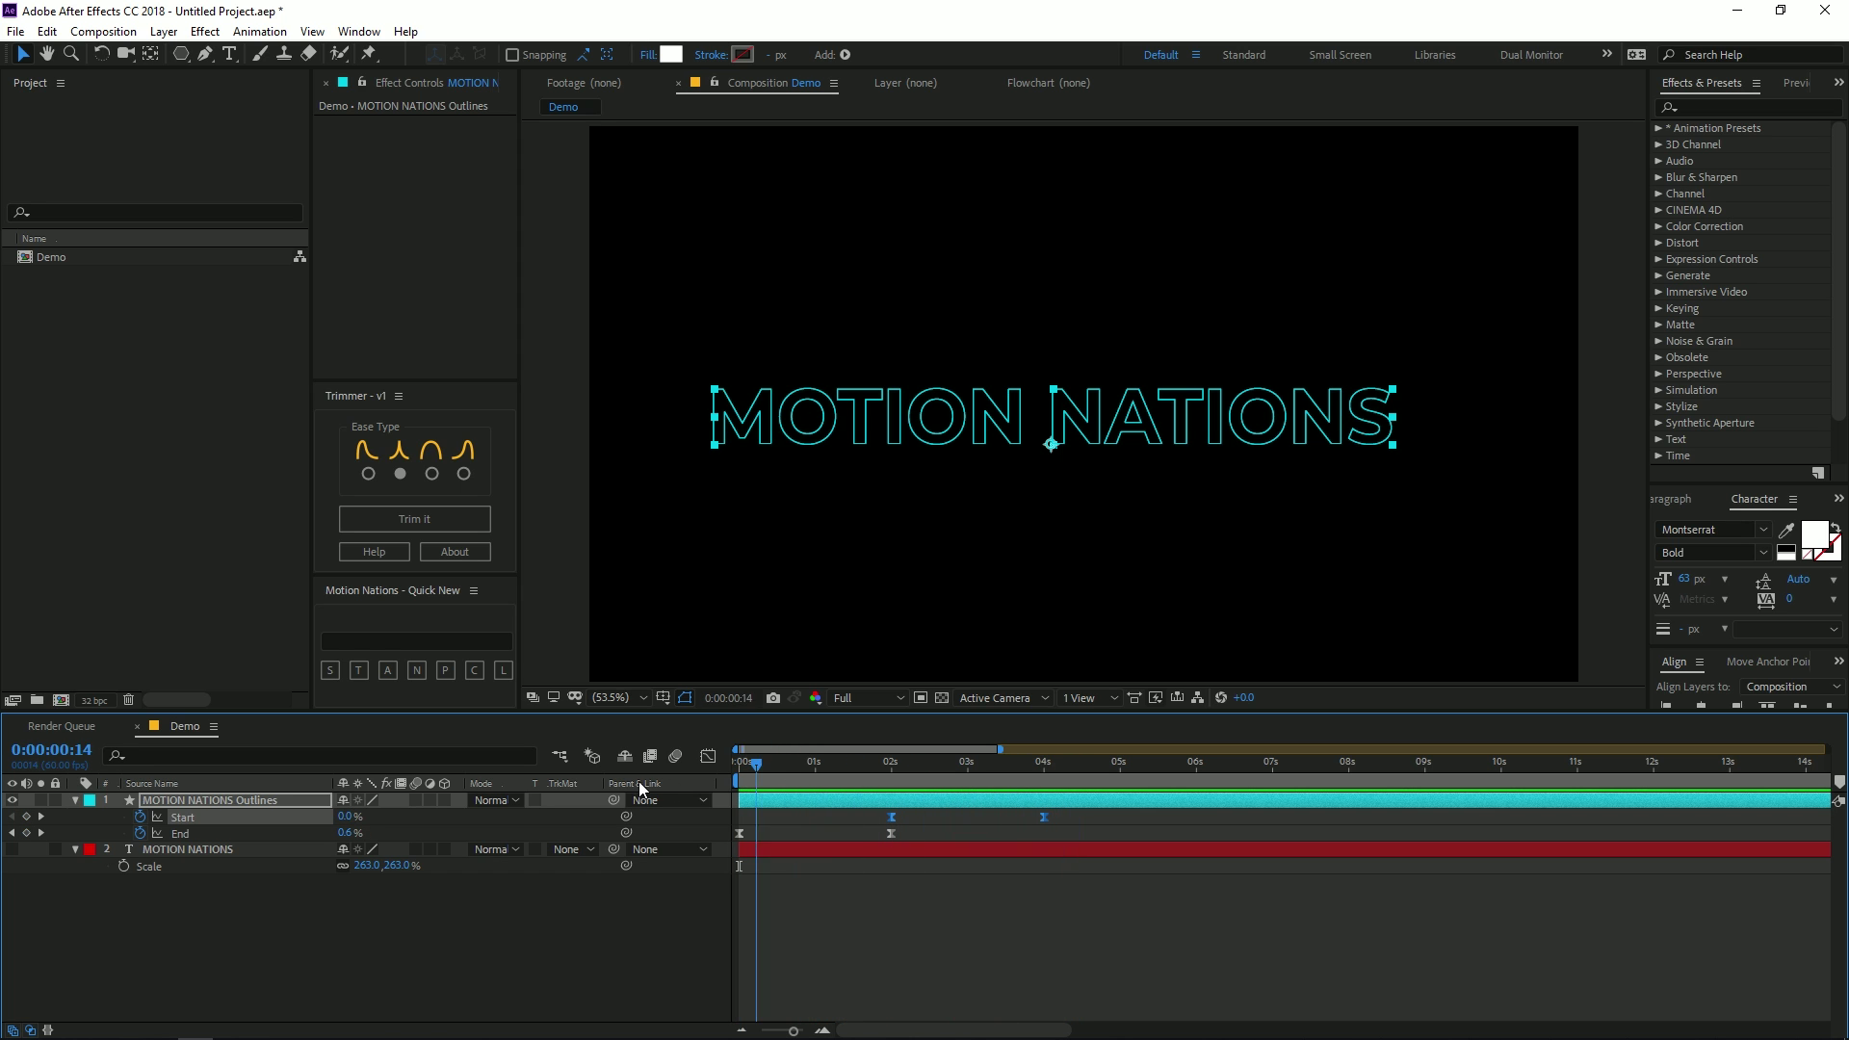
click(1077, 981)
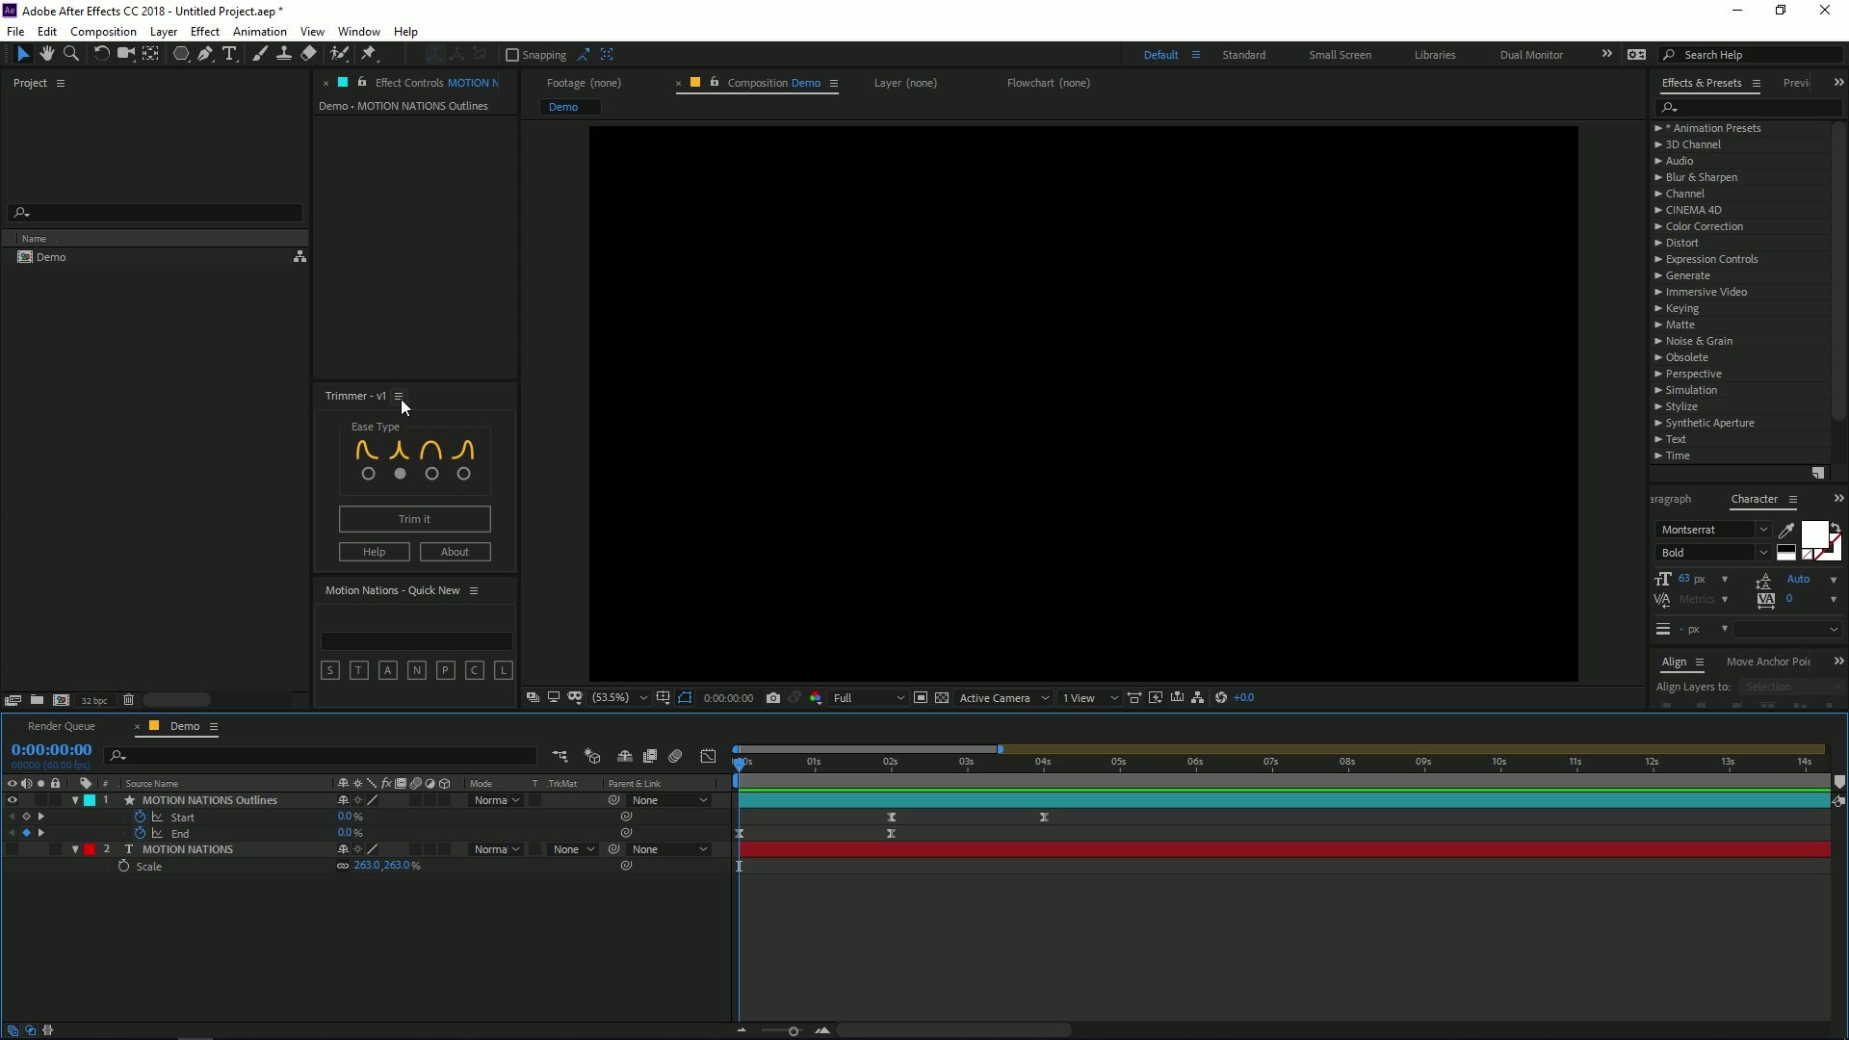